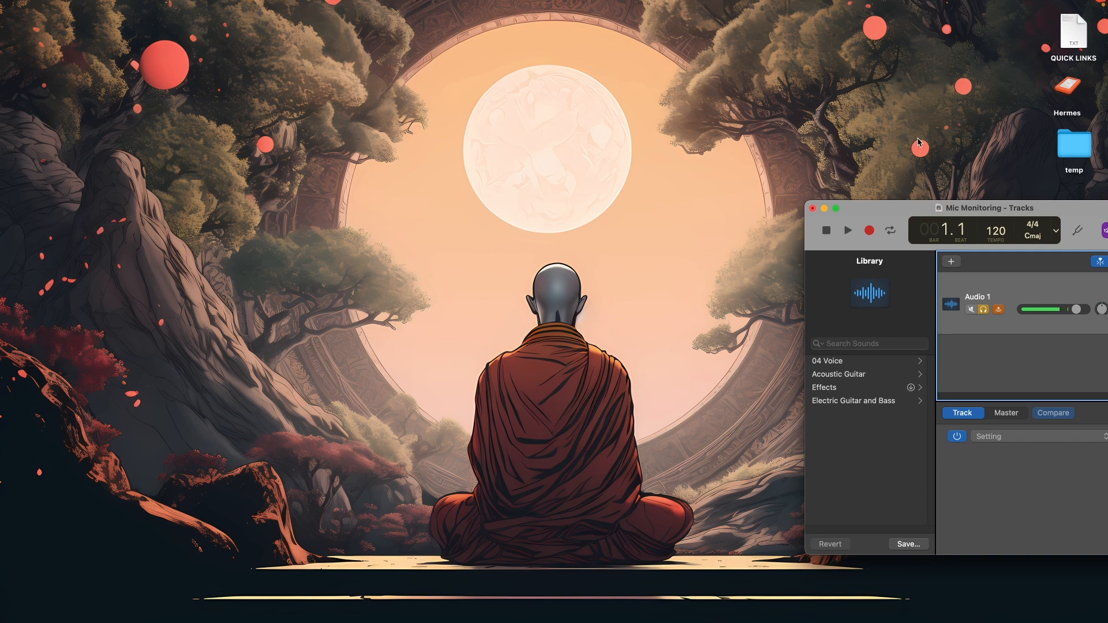
- Move the Mic Monitoring project window aside to clear the middle of the desktop
left_click_drag(1030, 208, 877, 108)
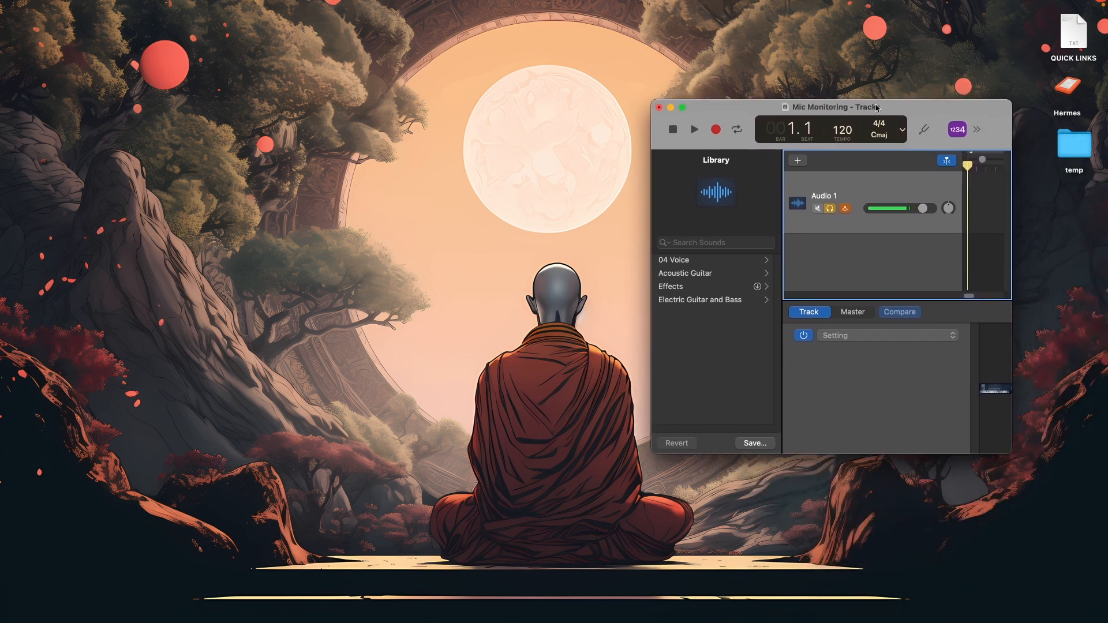
left_click_drag(917, 110, 844, 104)
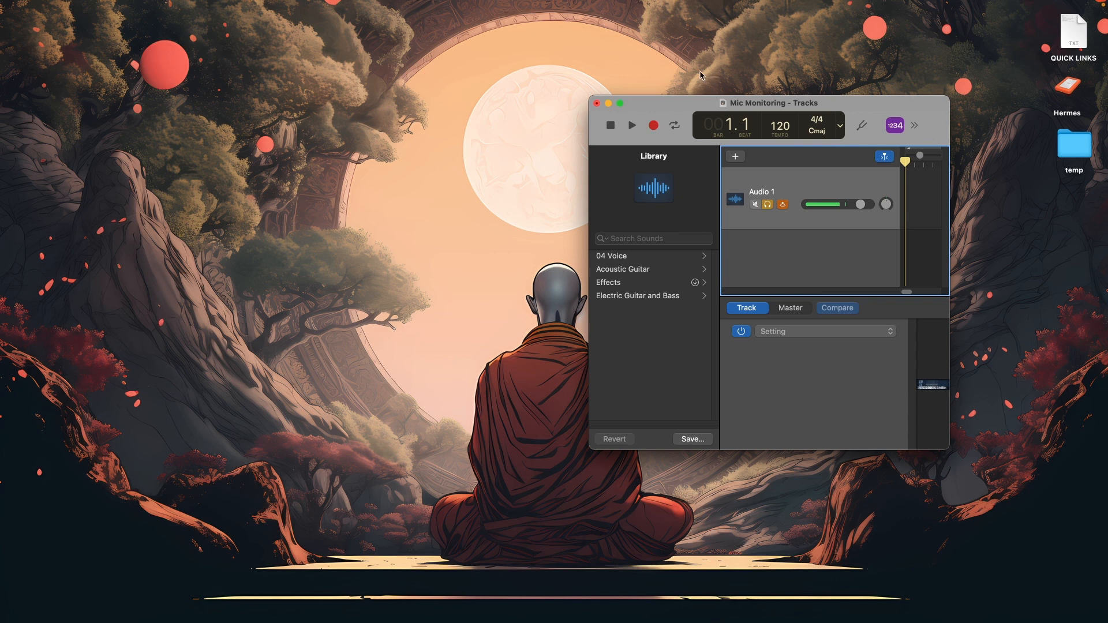
left_click_drag(809, 103, 809, 104)
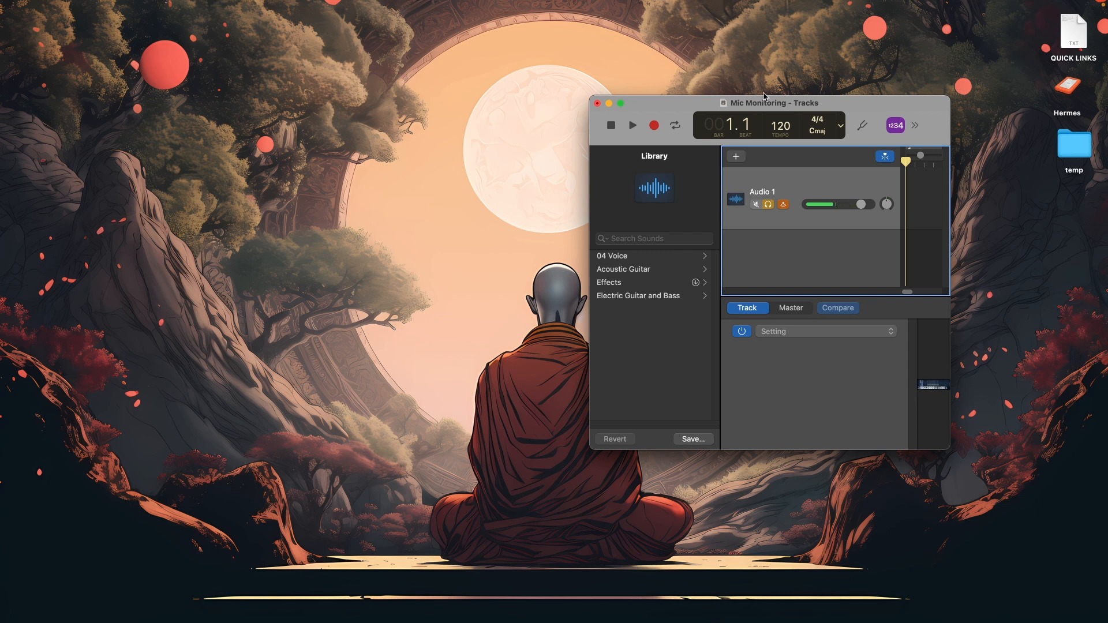
left_click_drag(795, 110, 1107, 143)
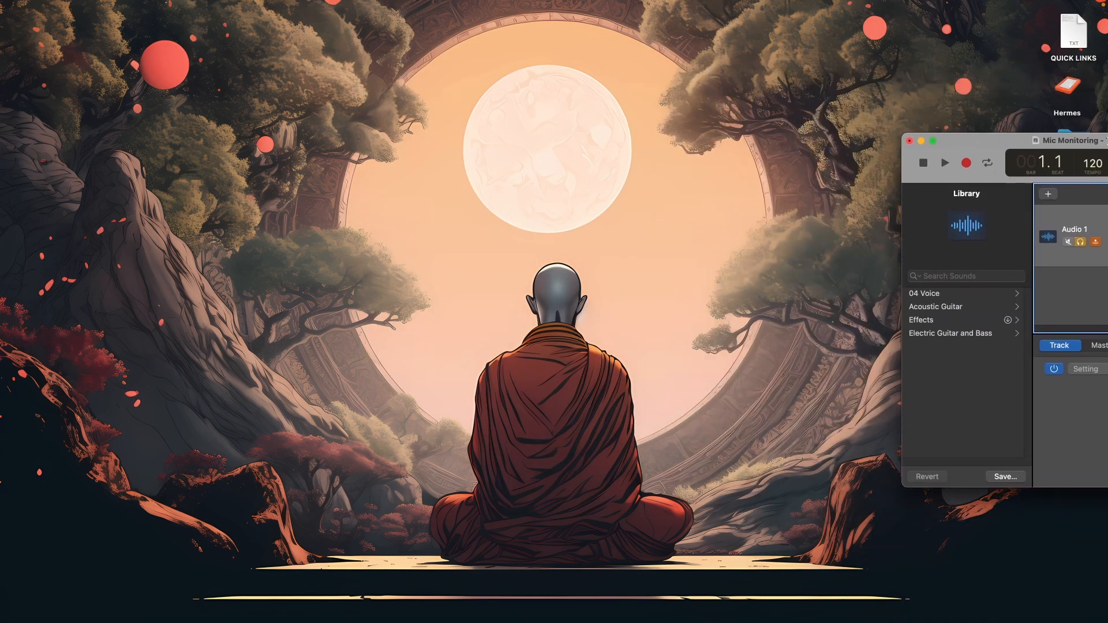
left_click(638, 186)
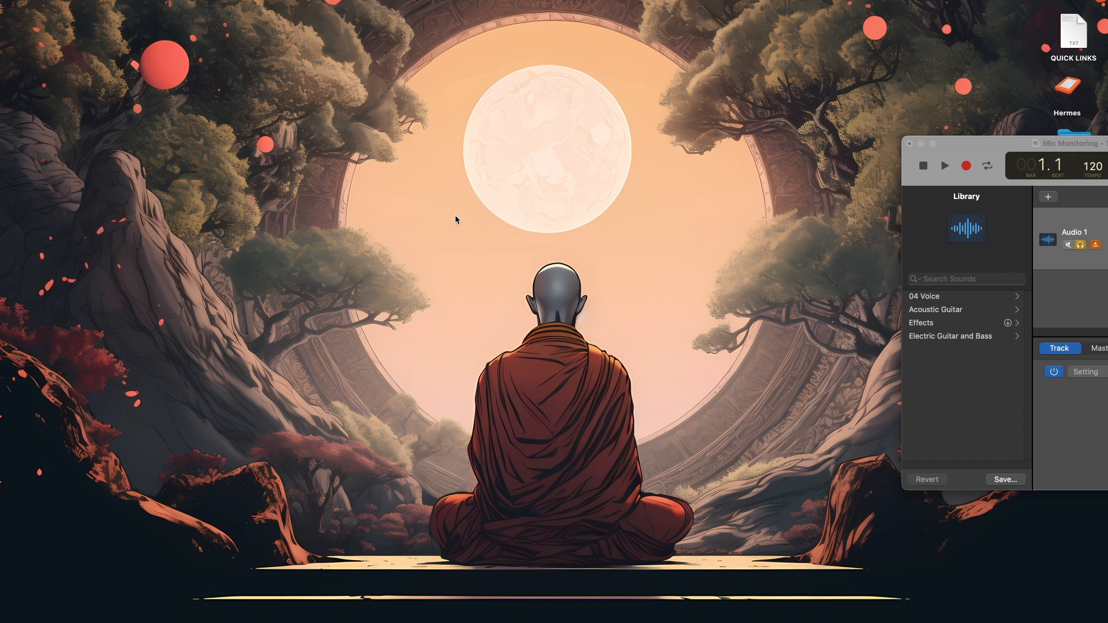
- Search the Mac for Audio MIDI Setup and open it
key("super+space")
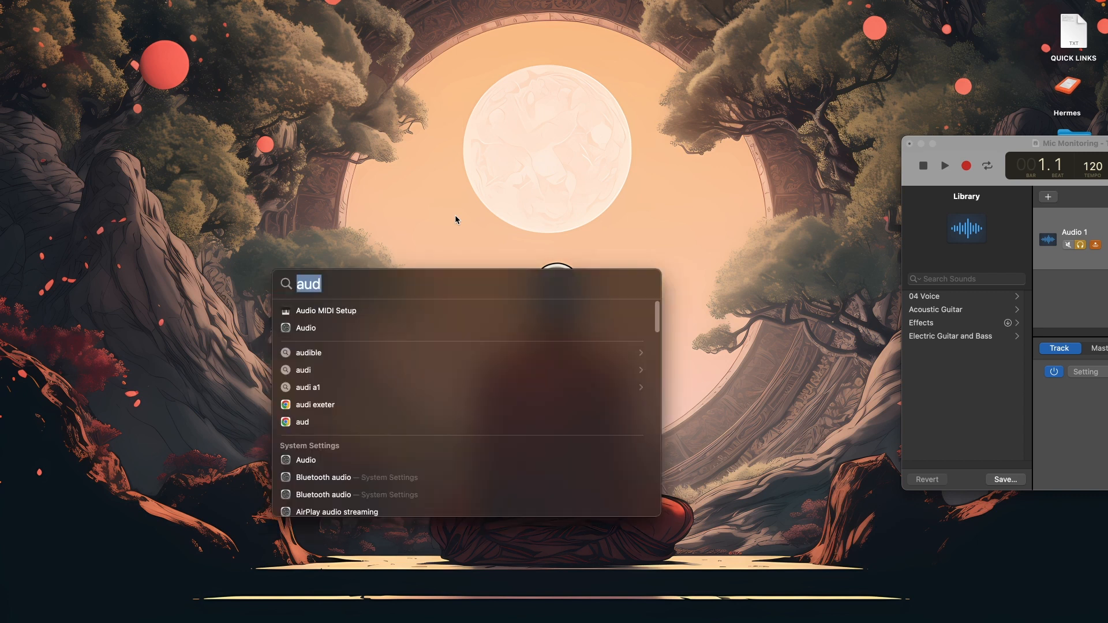
key("BackSpace")
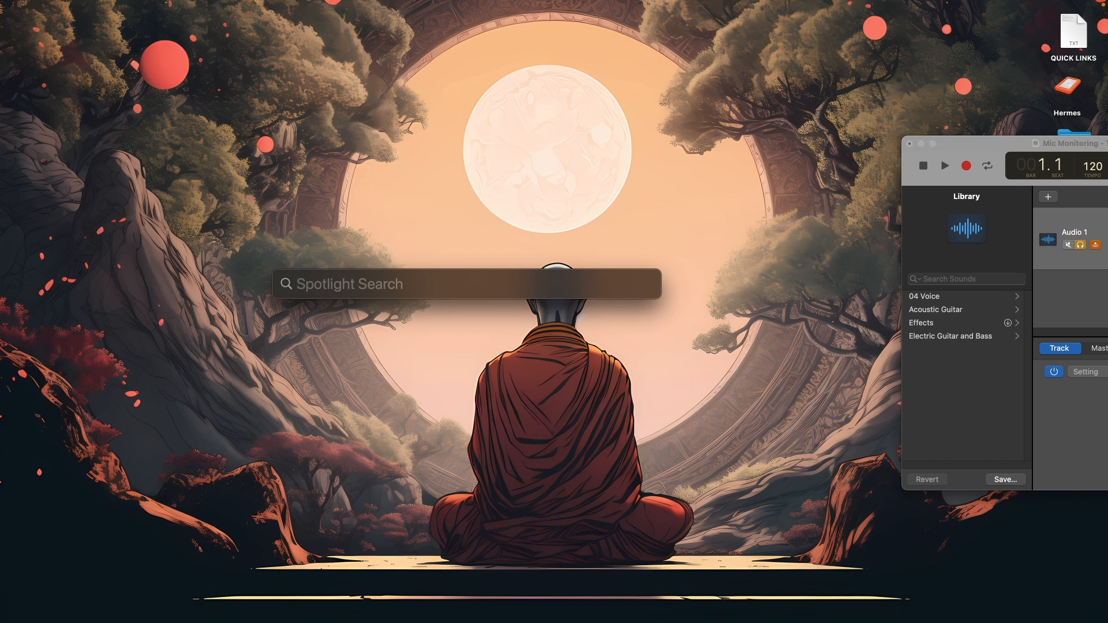
type("au")
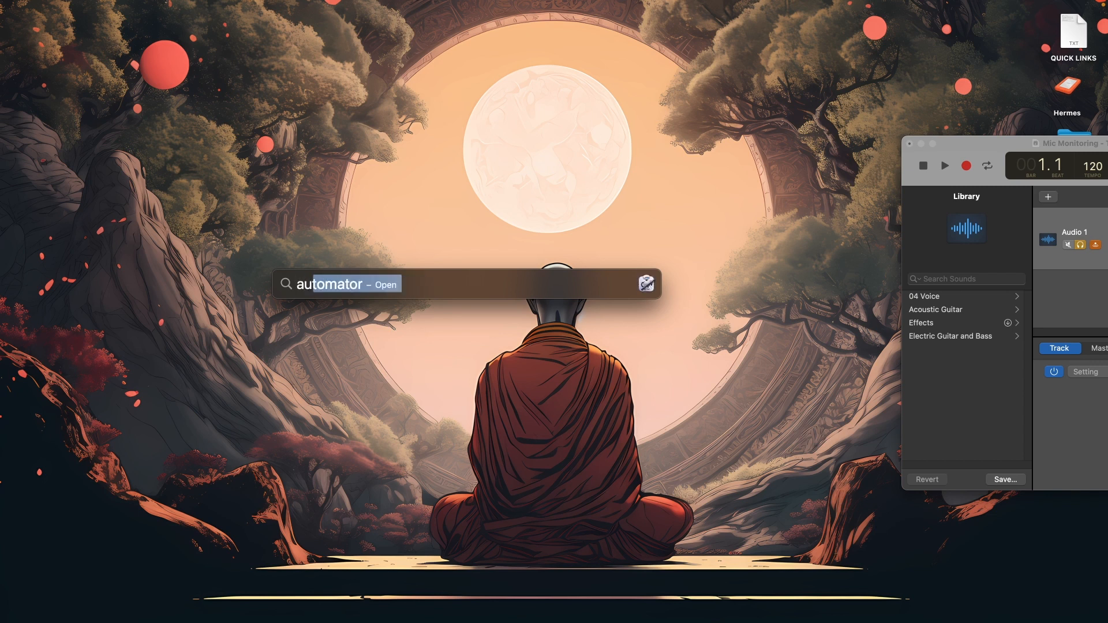
type("dio MIDI Setup")
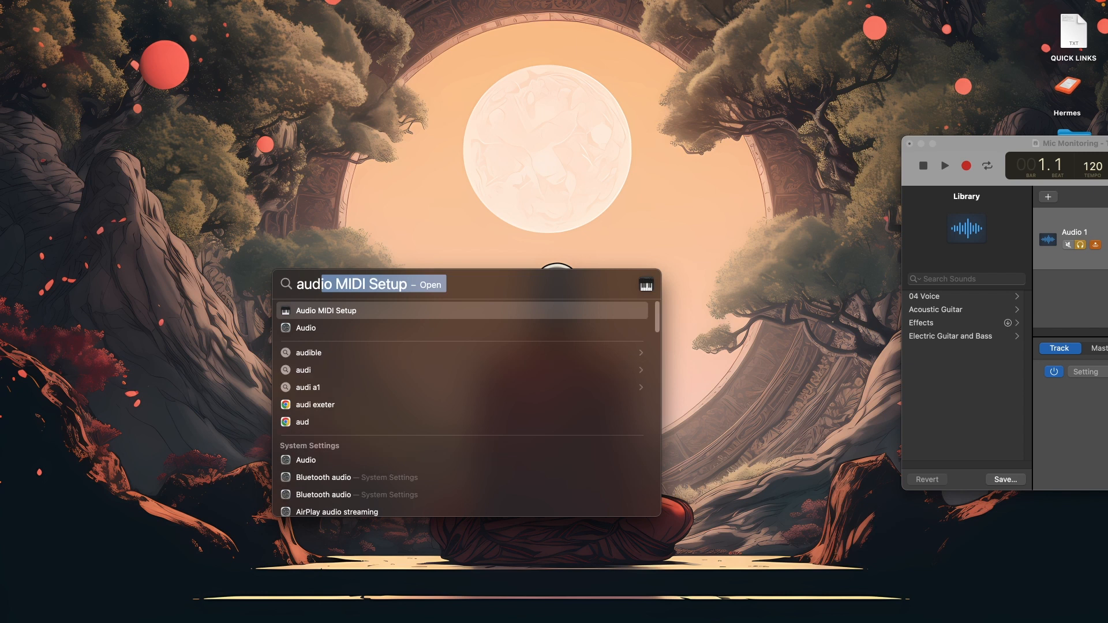
key("Return")
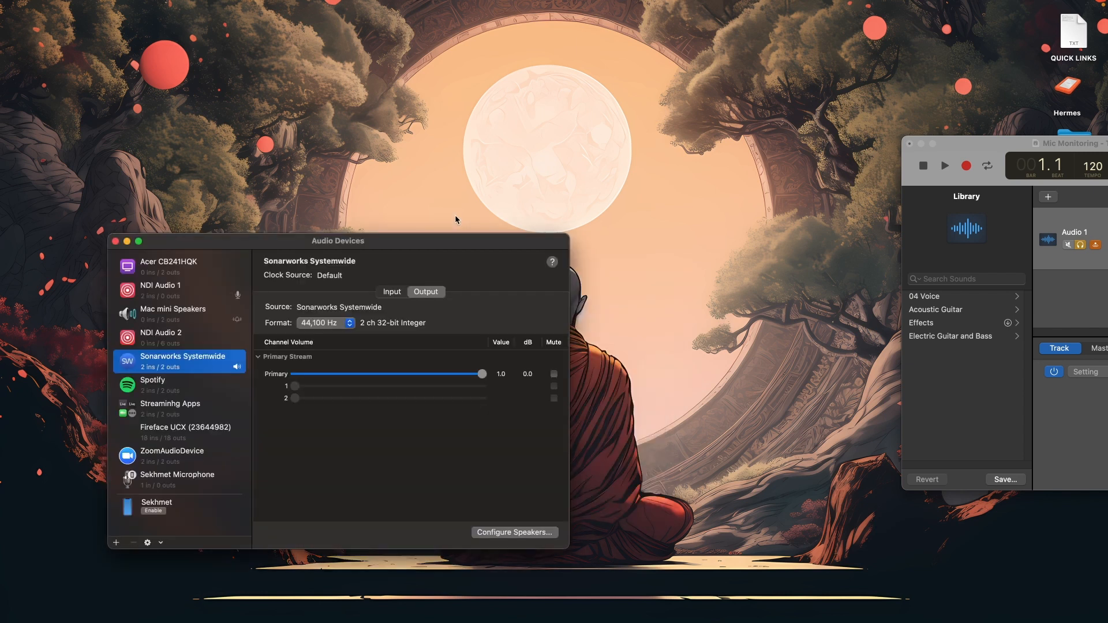
- Reposition the Audio Devices window and enable the connected iOS device Sekhmet as an audio input
left_click_drag(427, 245, 526, 94)
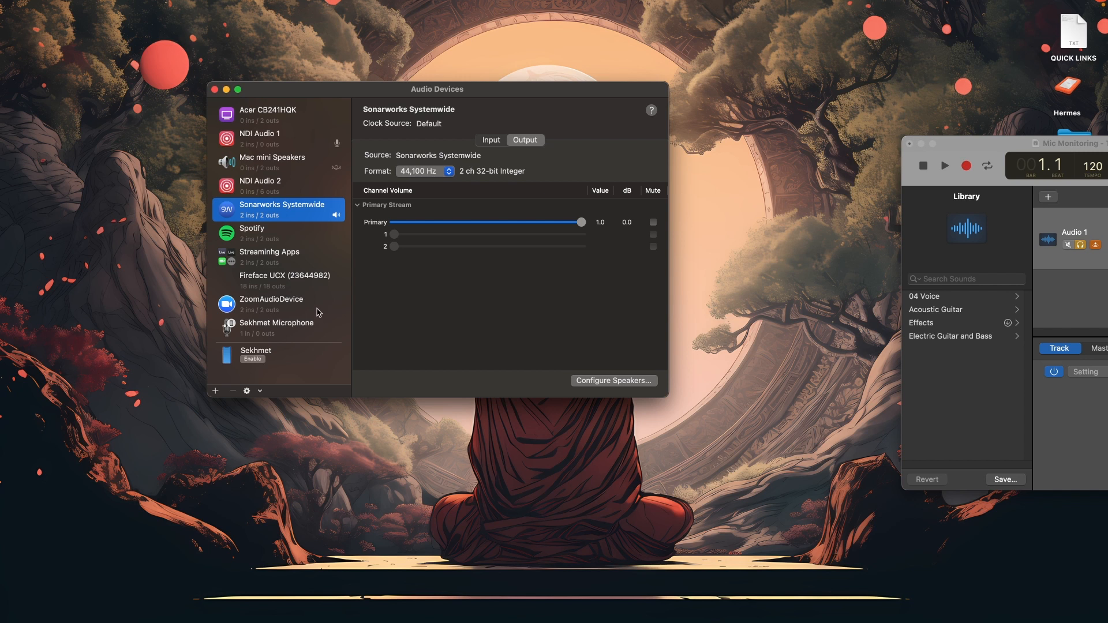
left_click(268, 353)
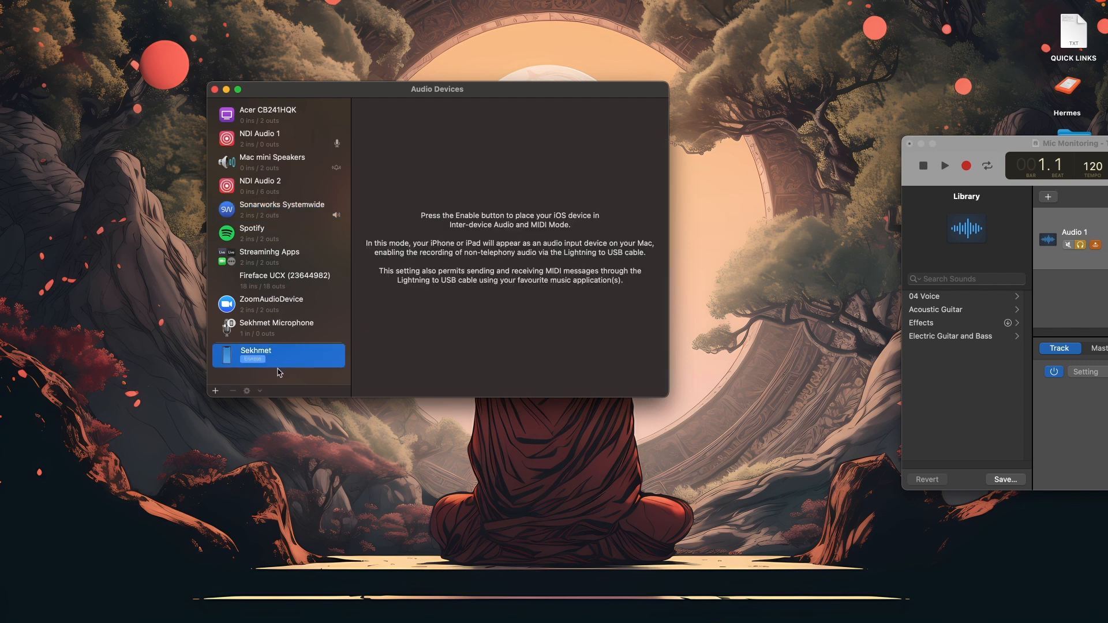
left_click(257, 362)
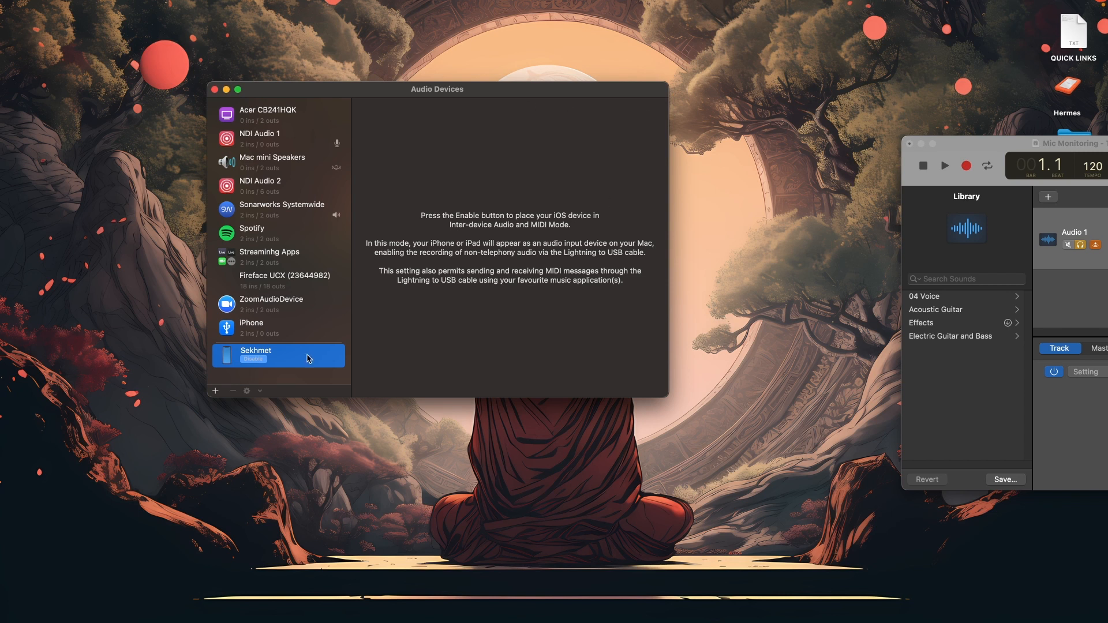
- Decline using the iPhone as GarageBand's audio device and minimize the Mic Monitoring window
left_click_drag(984, 142, 536, 49)
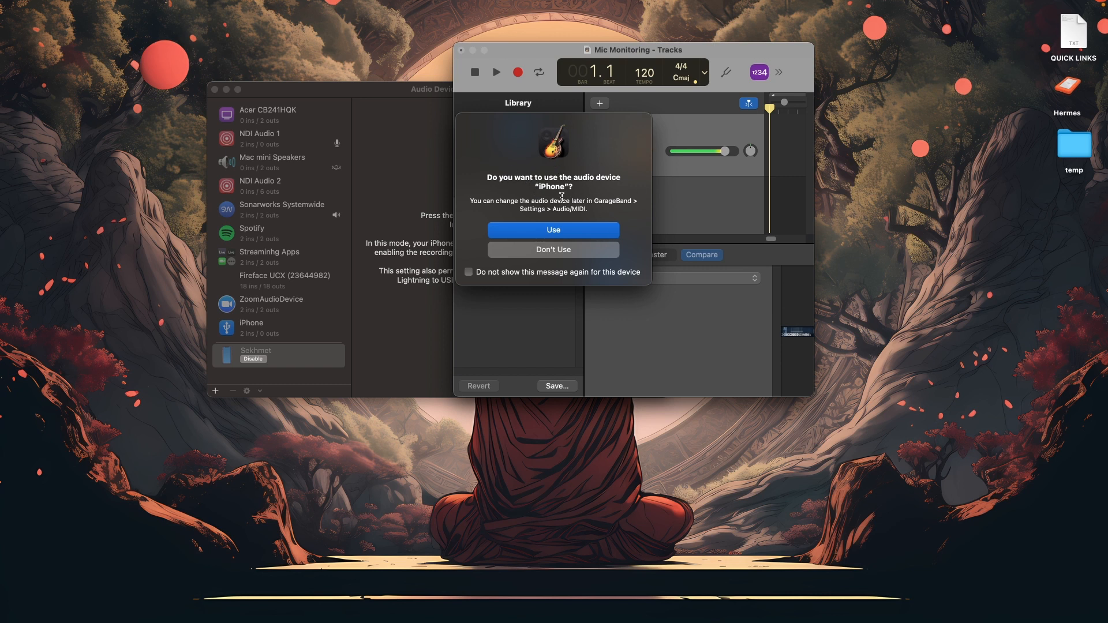
left_click(573, 254)
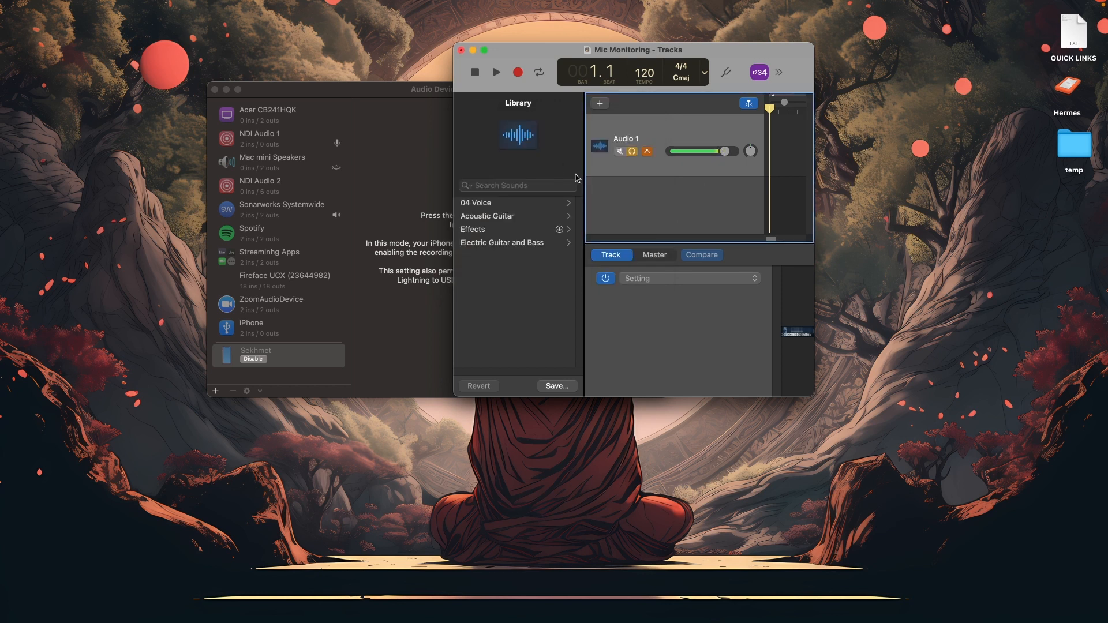
left_click_drag(665, 49, 767, 42)
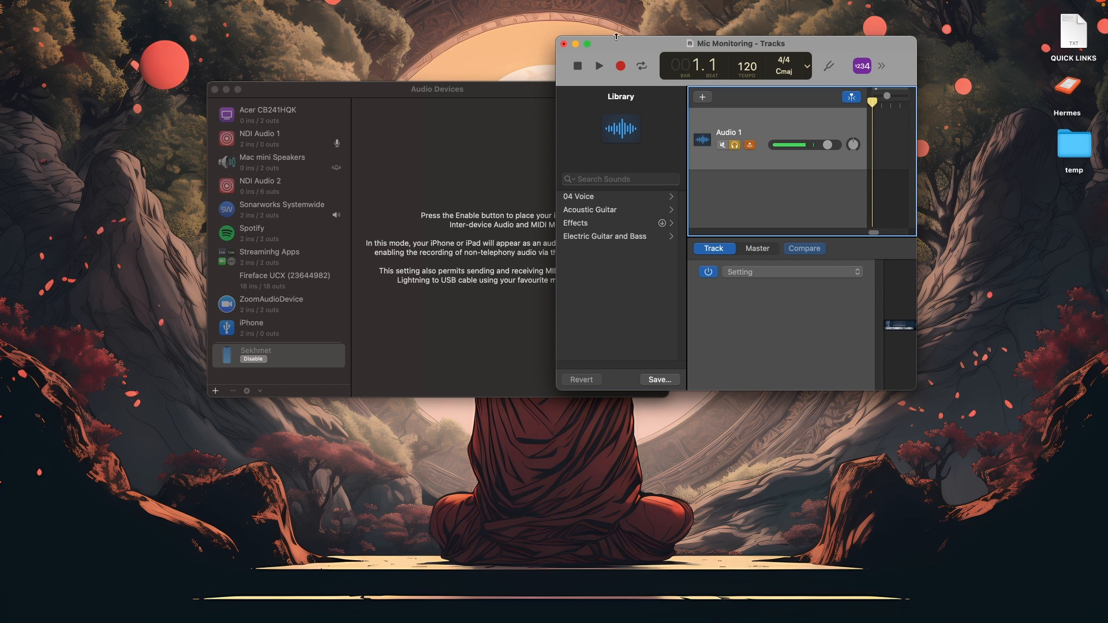
left_click_drag(606, 44, 893, 91)
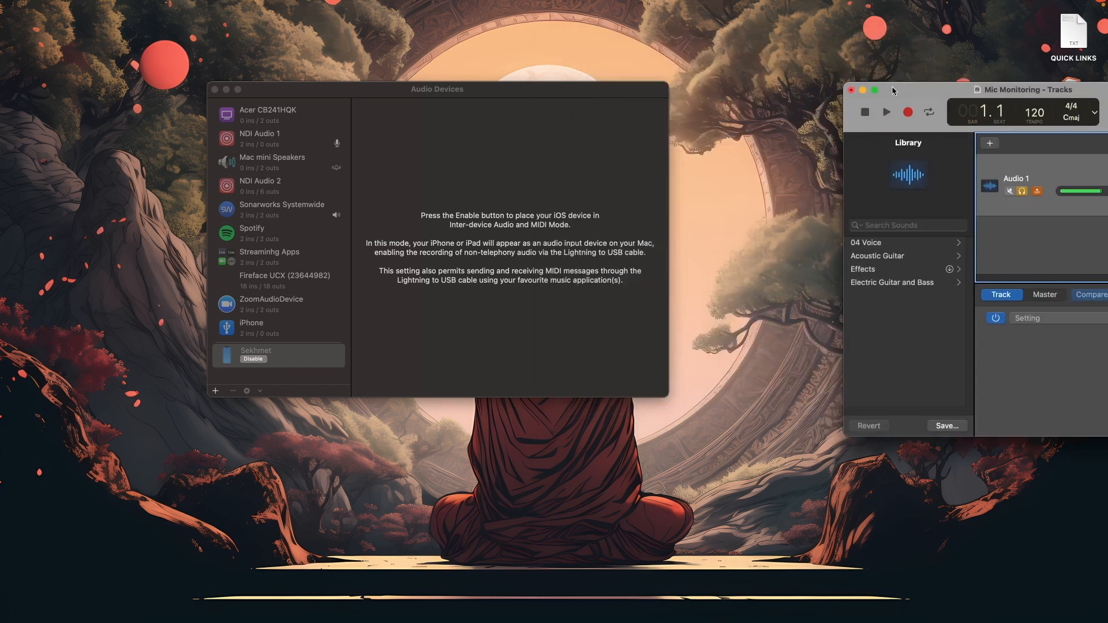
left_click(863, 90)
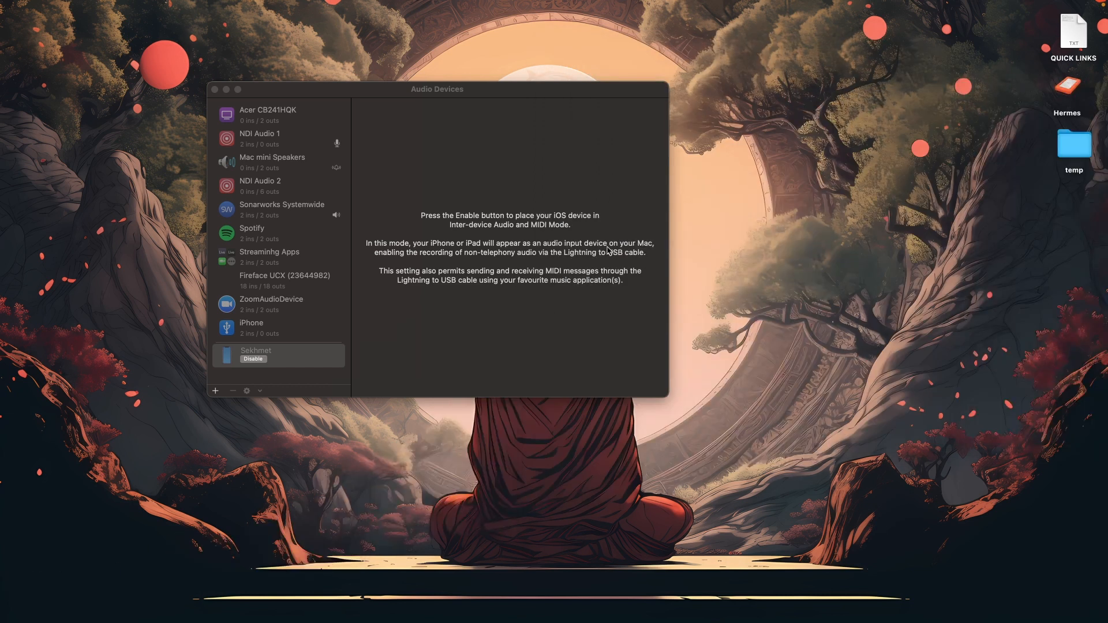
- Launch Ableton Live 11 Suite and narrow its browser to give the session tracks more room
key("super+space")
type("ab")
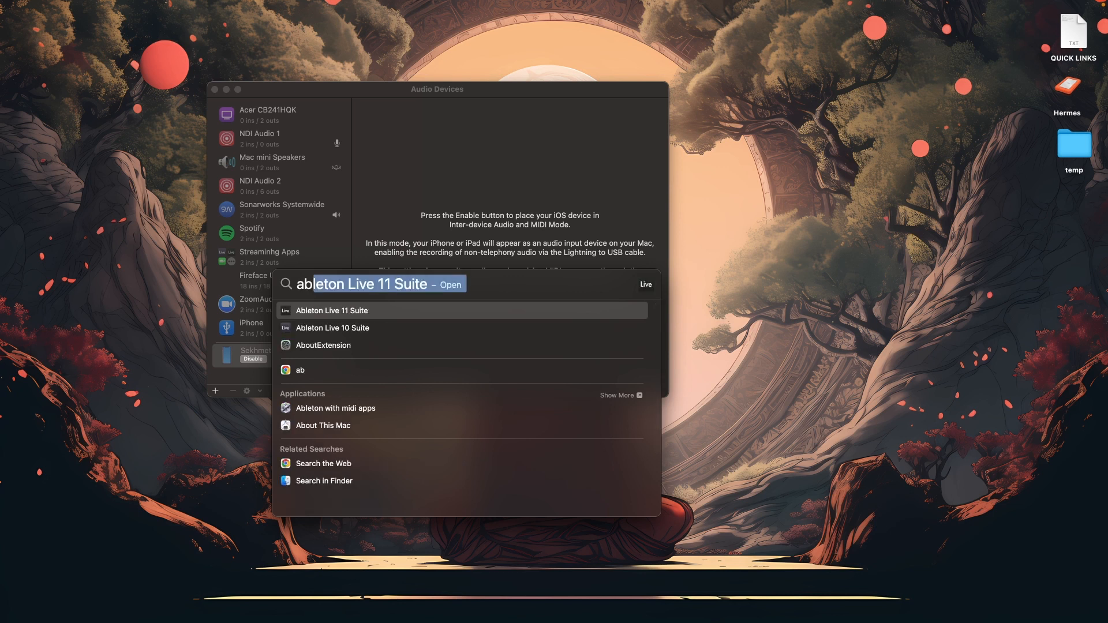
type("l")
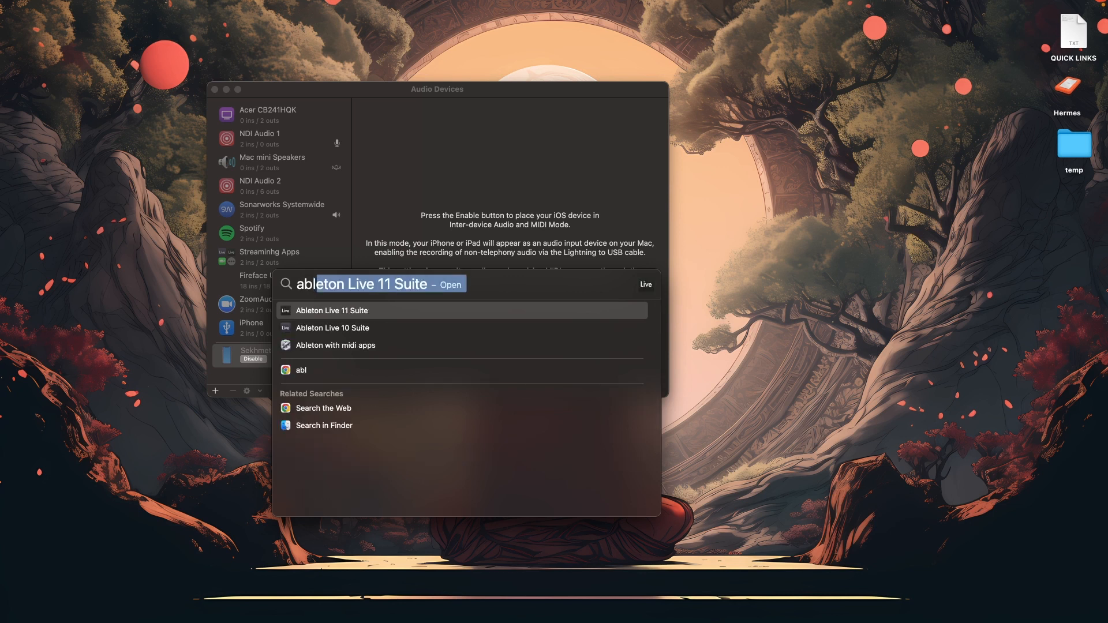
key("Return")
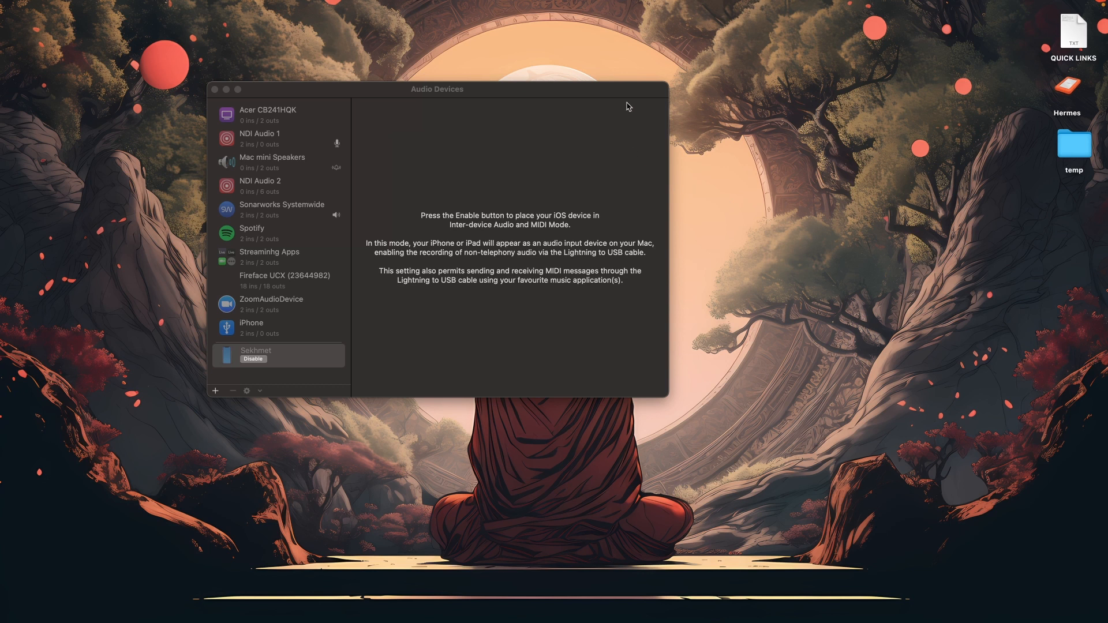
mouse_move(1, 226)
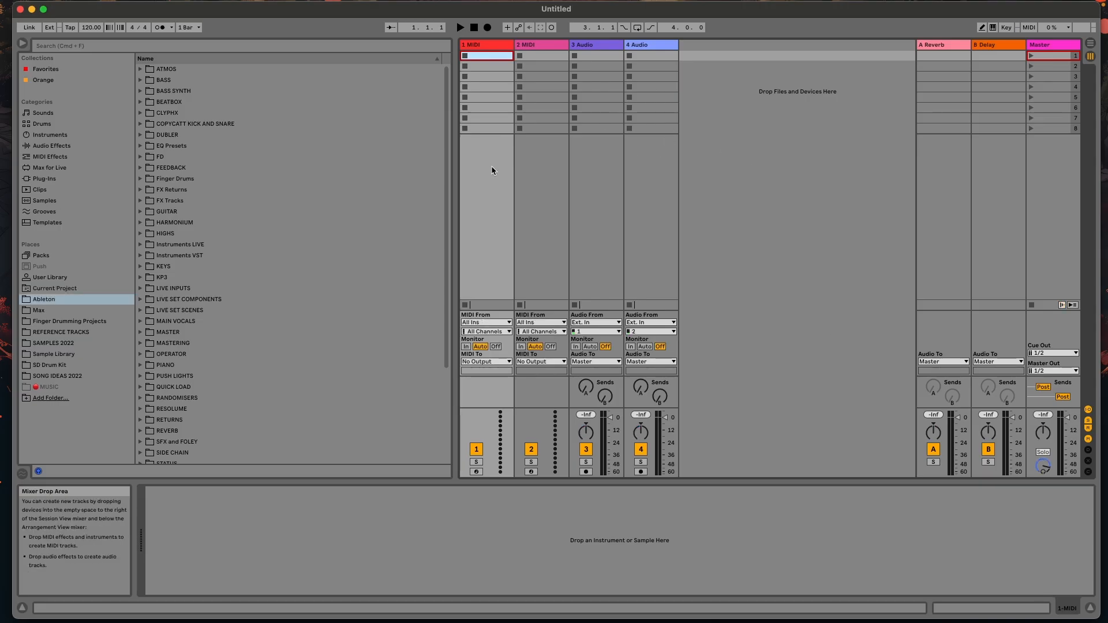
left_click_drag(456, 160, 264, 160)
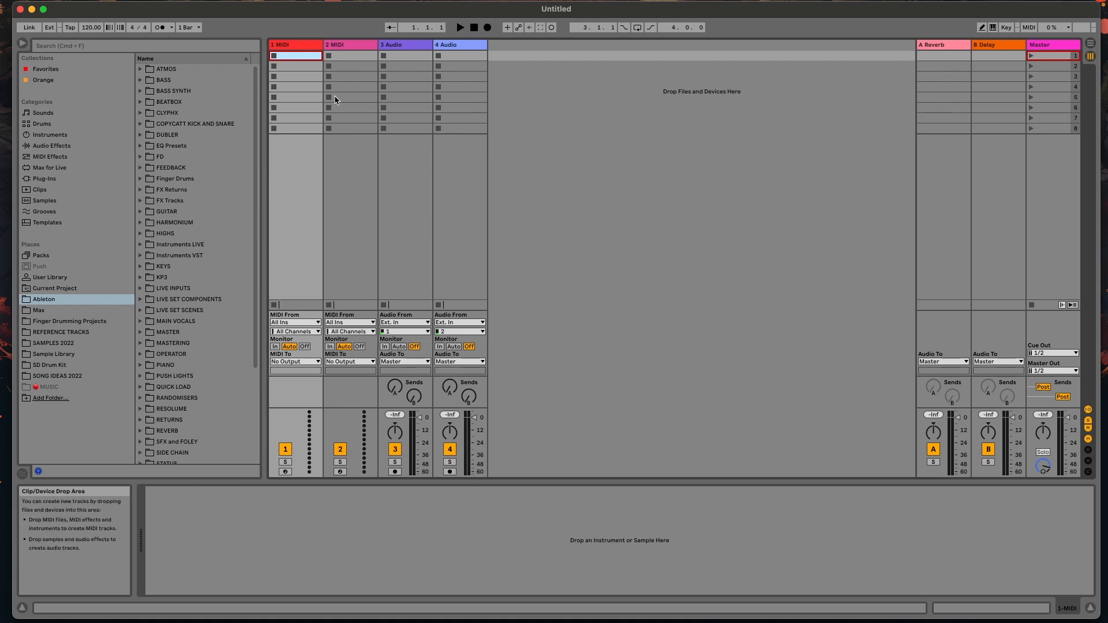
- Delete the default tracks from the new set, keeping only one MIDI track
left_click(296, 49)
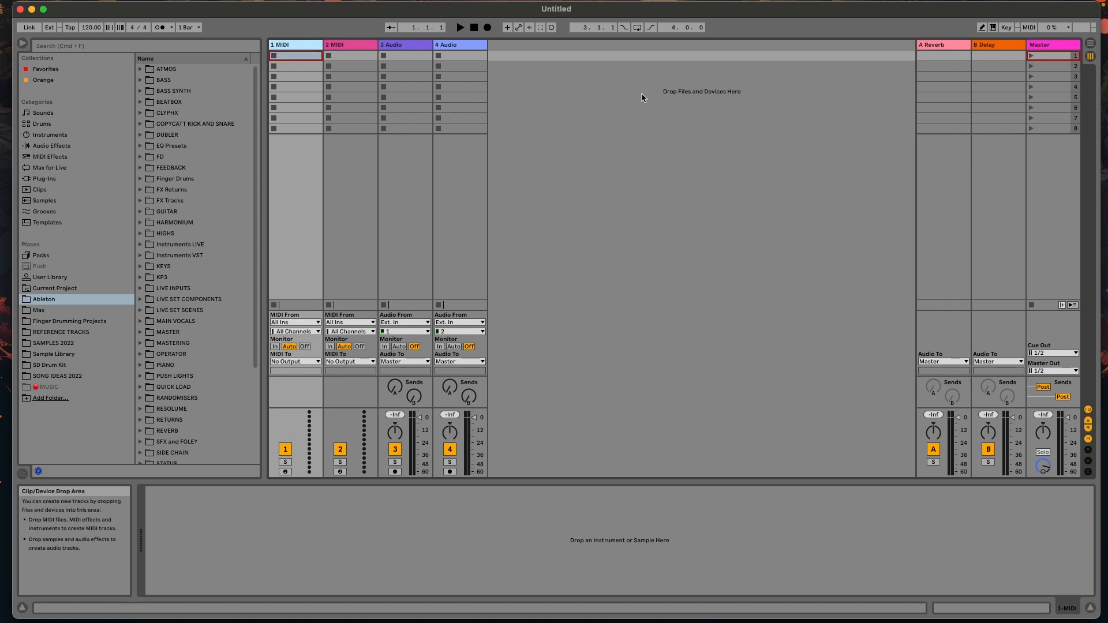
left_click(453, 46)
left_click(419, 46)
left_click(358, 47)
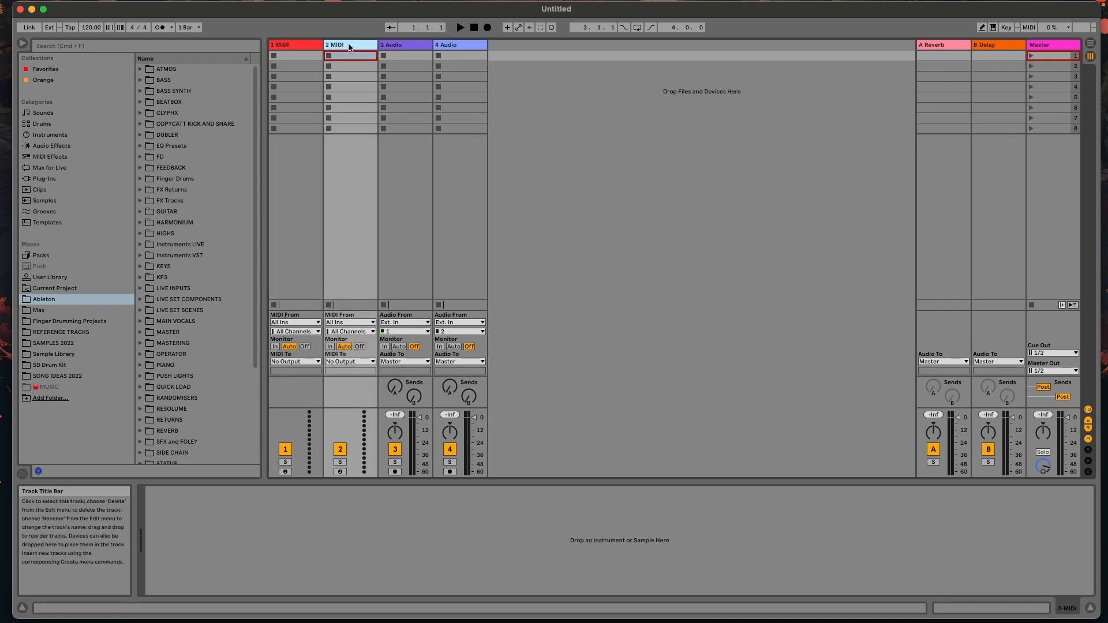
left_click(296, 46)
left_click(462, 55, "shift")
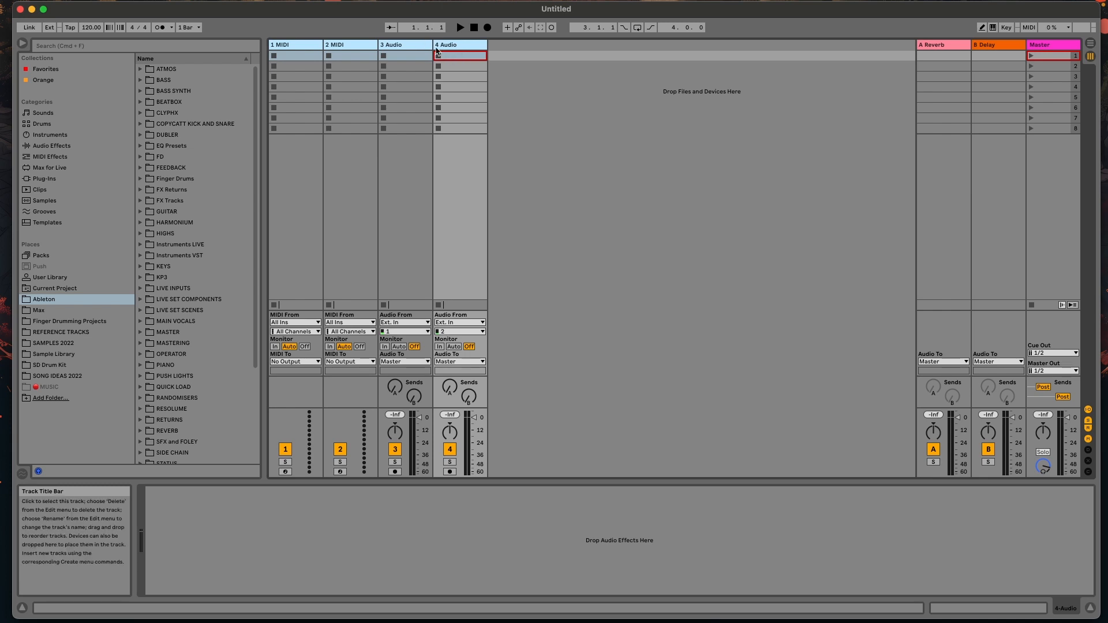
left_click(448, 45)
key("BackSpace")
key("BackSpace")
key("BackSpace")
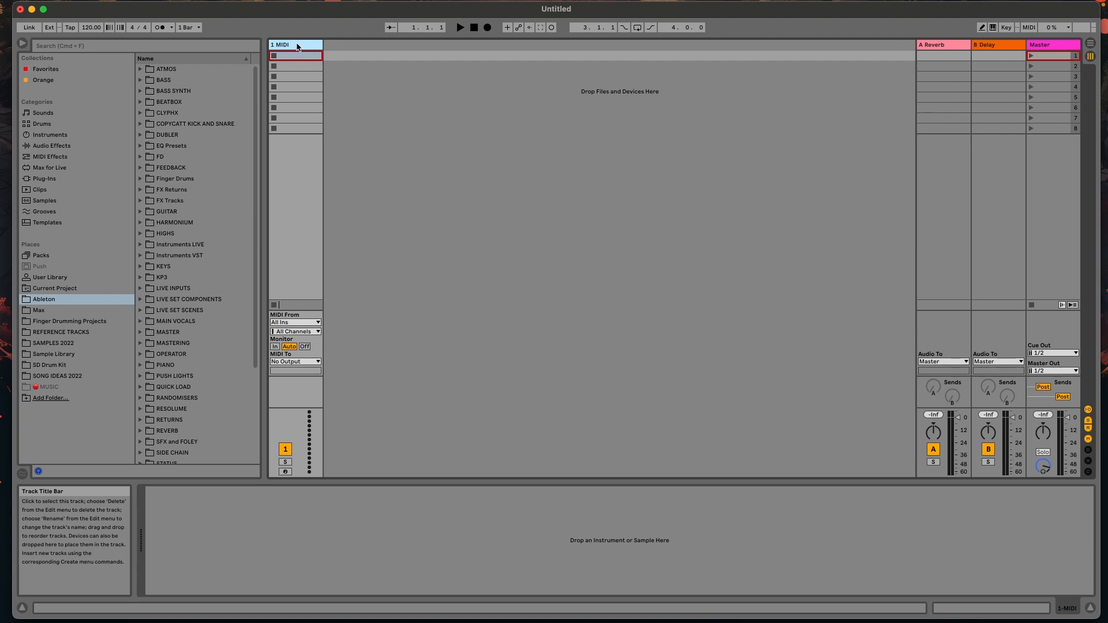
- Insert an audio track, delete the remaining MIDI track, and select the new audio track
right_click(298, 46)
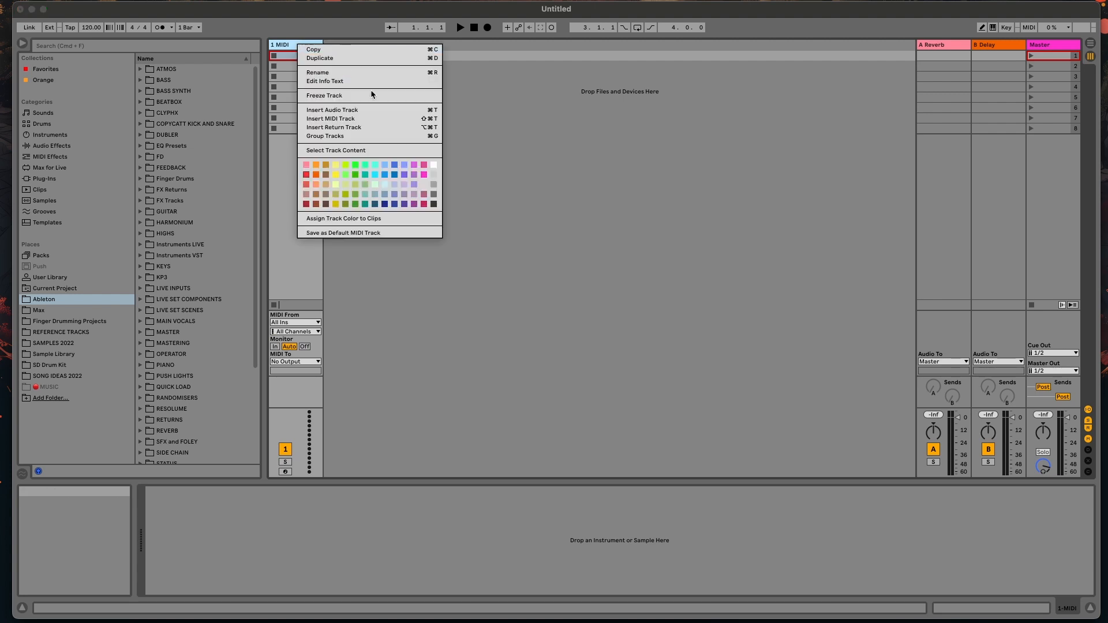
left_click(358, 111)
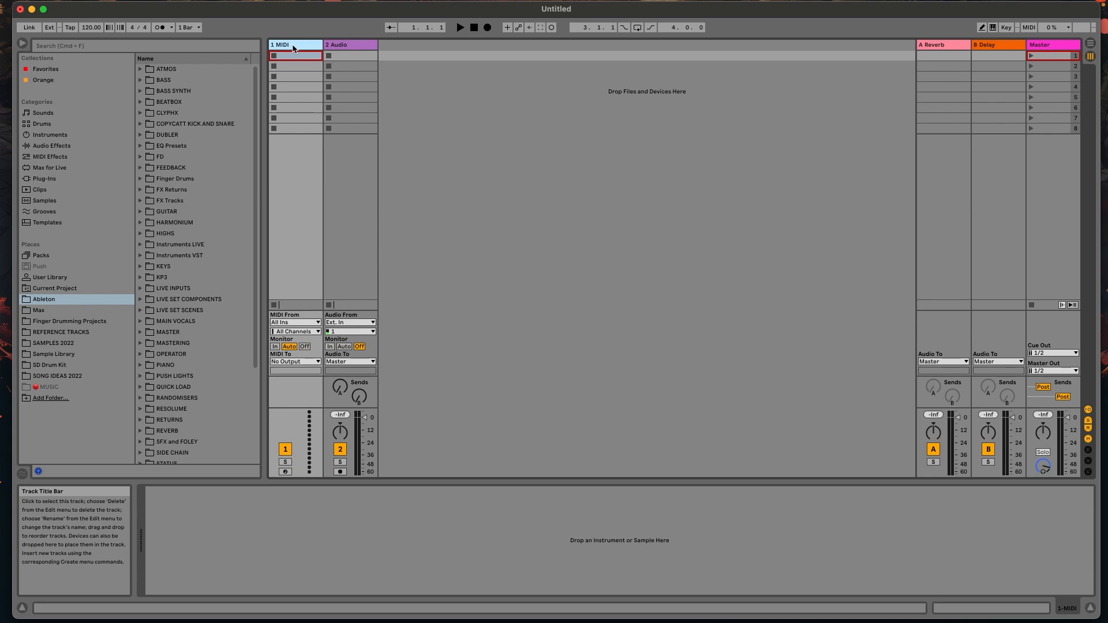
key("BackSpace")
left_click(365, 98)
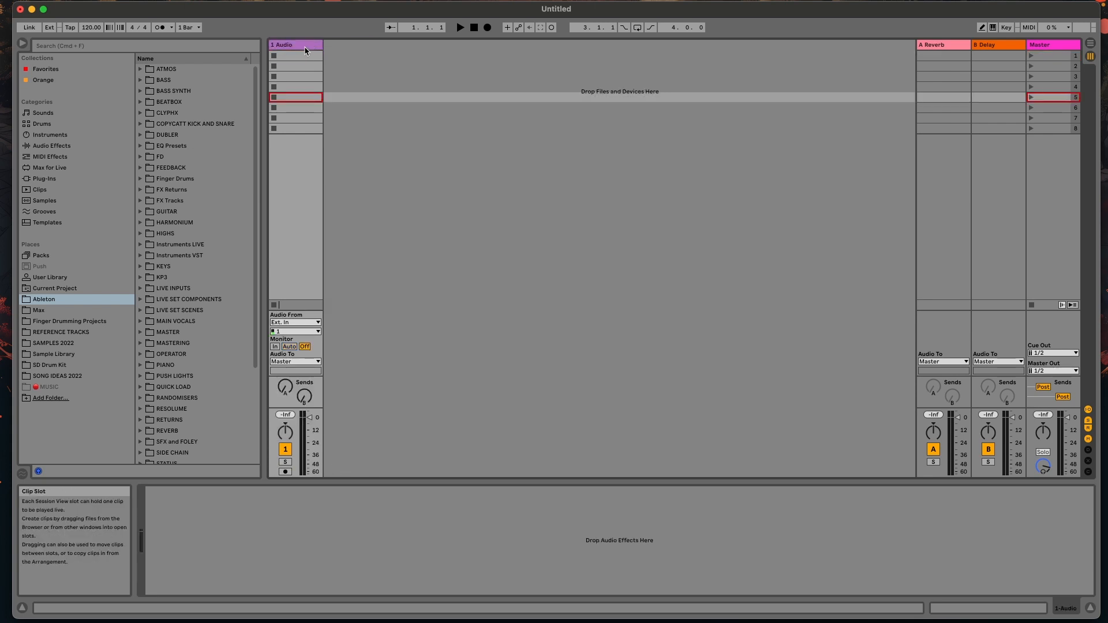
left_click(304, 47)
left_click(460, 109)
left_click(310, 46)
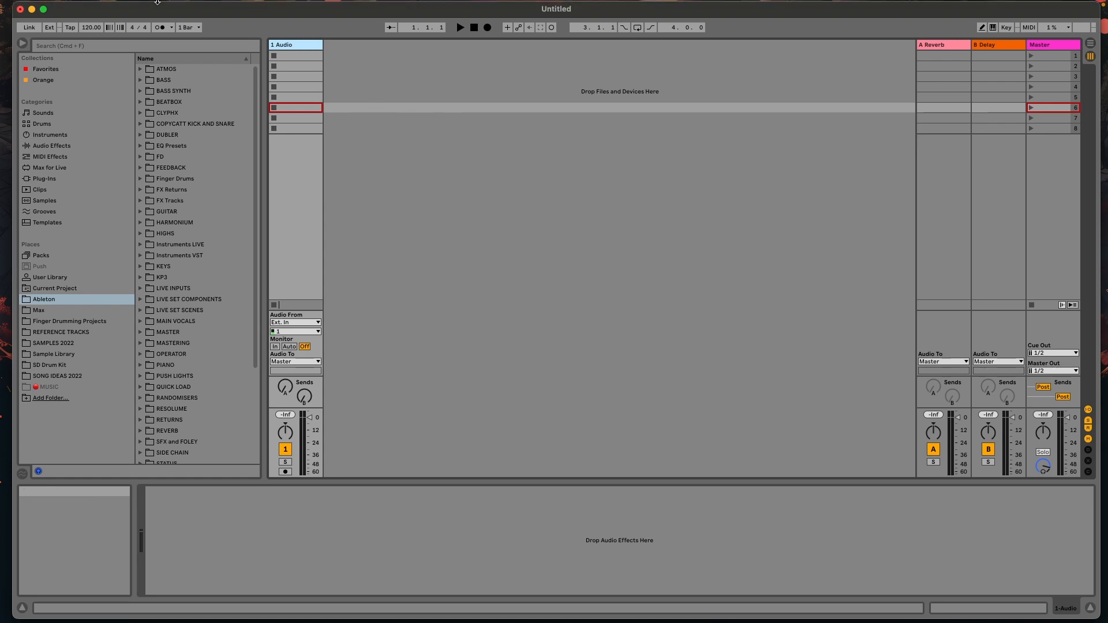
- Set the audio input device to iPhone (2 In, 0 Out) in Live's audio settings and close the settings window
left_click(63, 6)
mouse_move(45, 4)
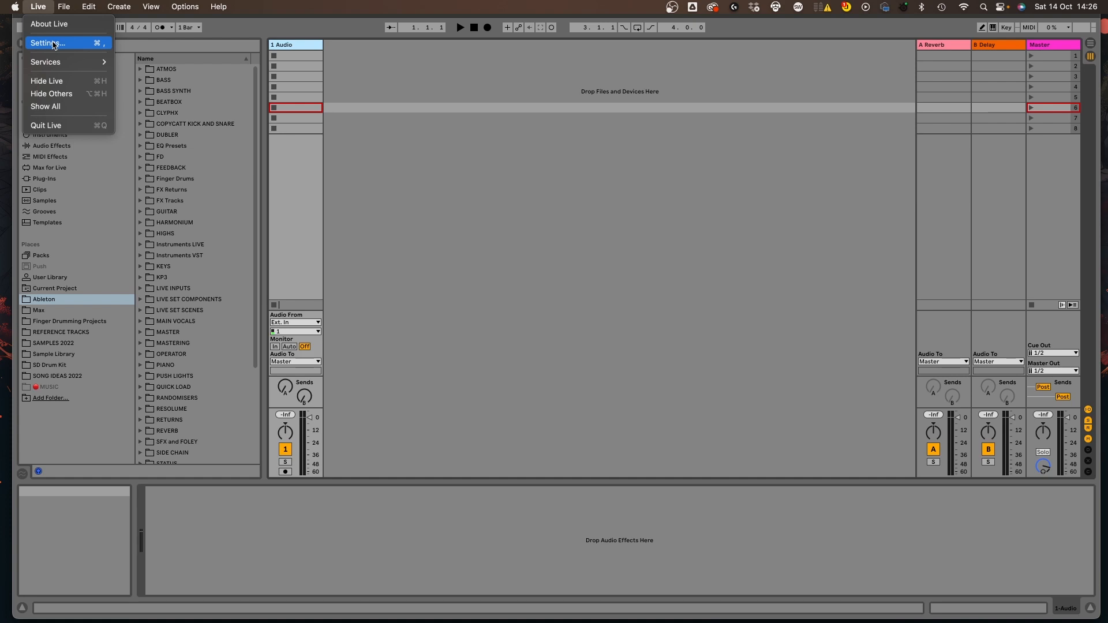
left_click(54, 44)
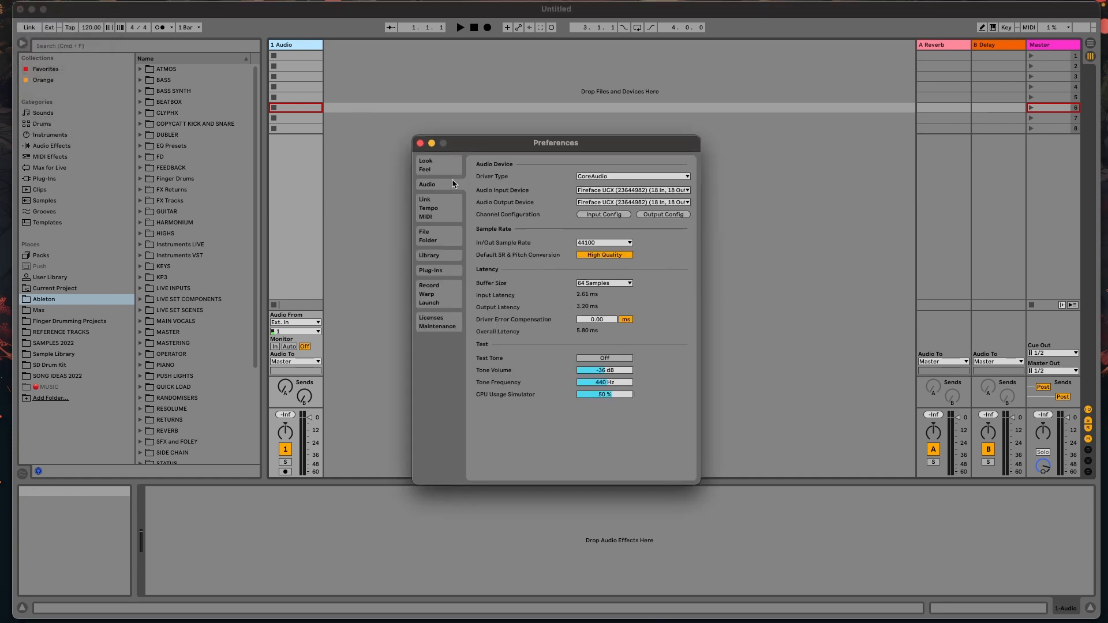
left_click_drag(569, 146, 553, 140)
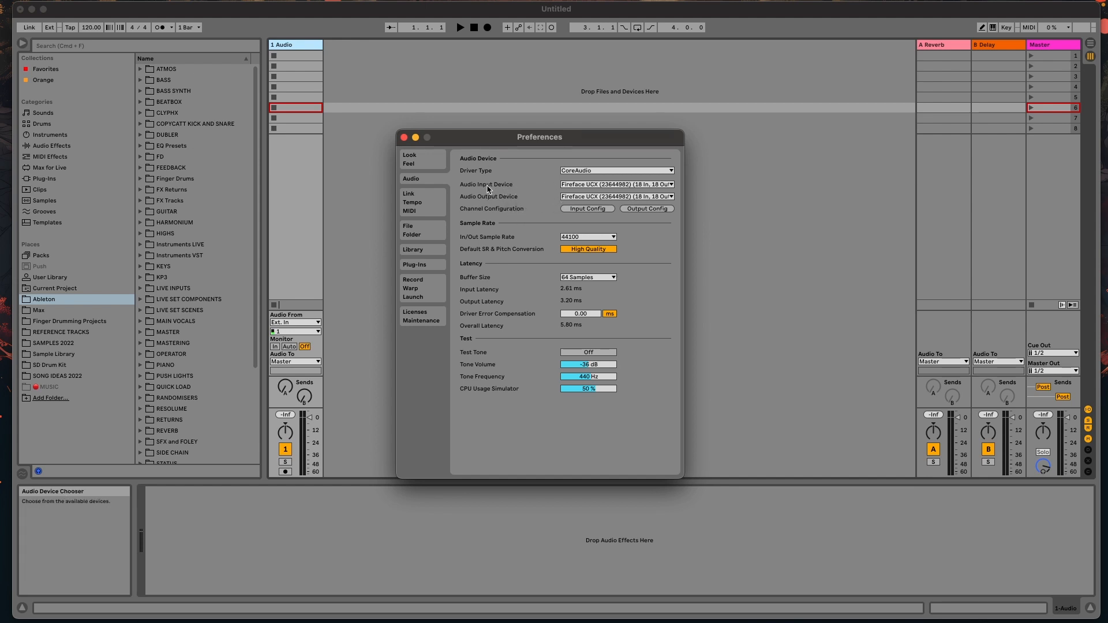
left_click(571, 184)
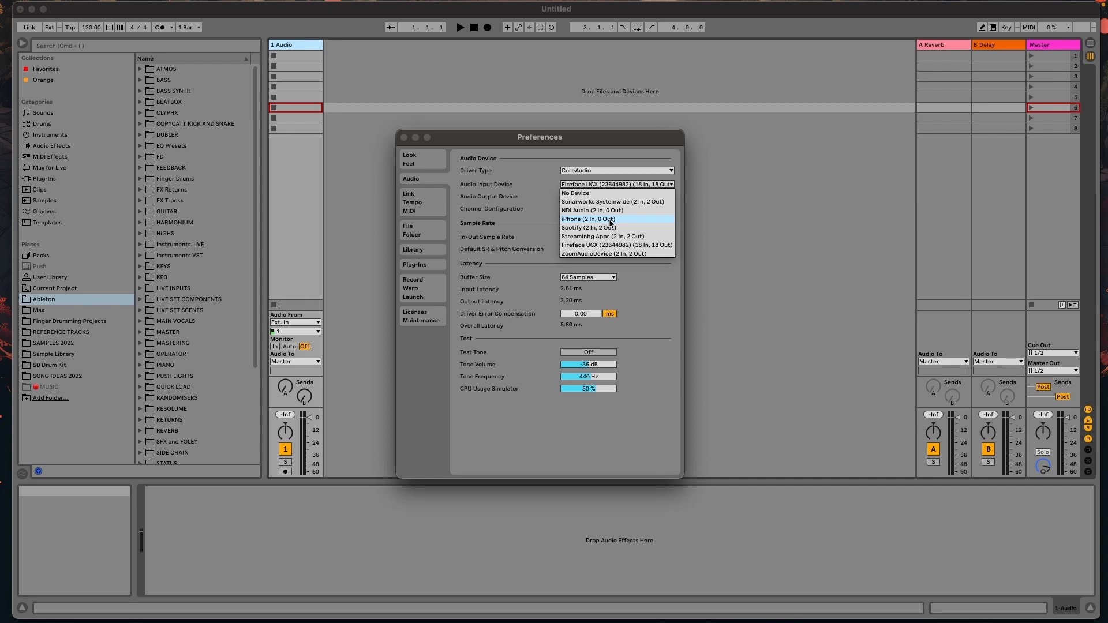
left_click(611, 223)
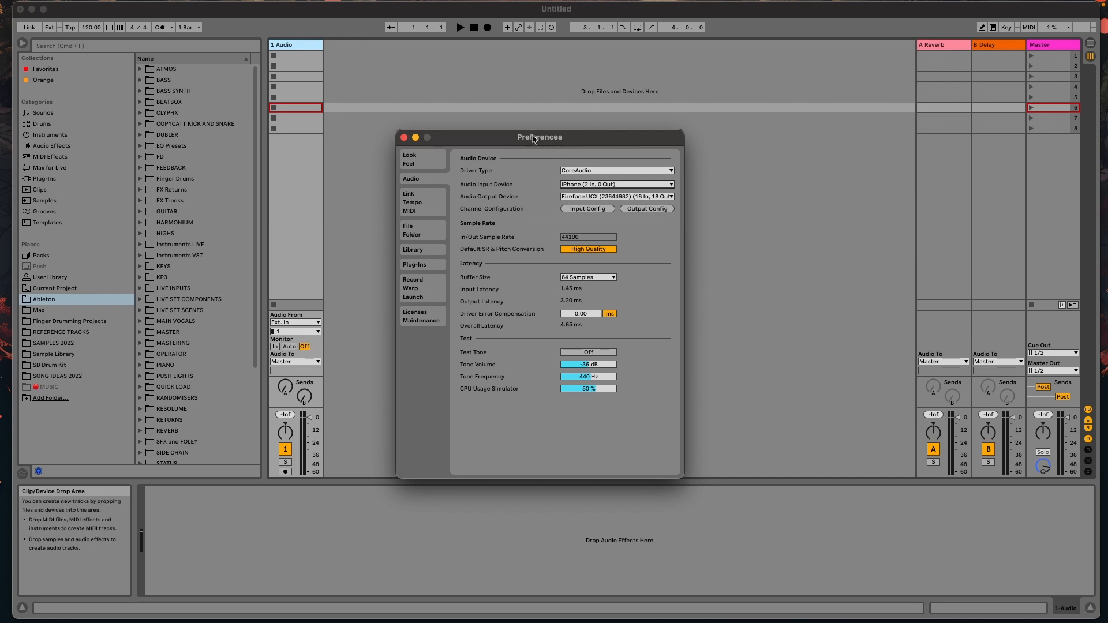
left_click_drag(516, 141, 567, 144)
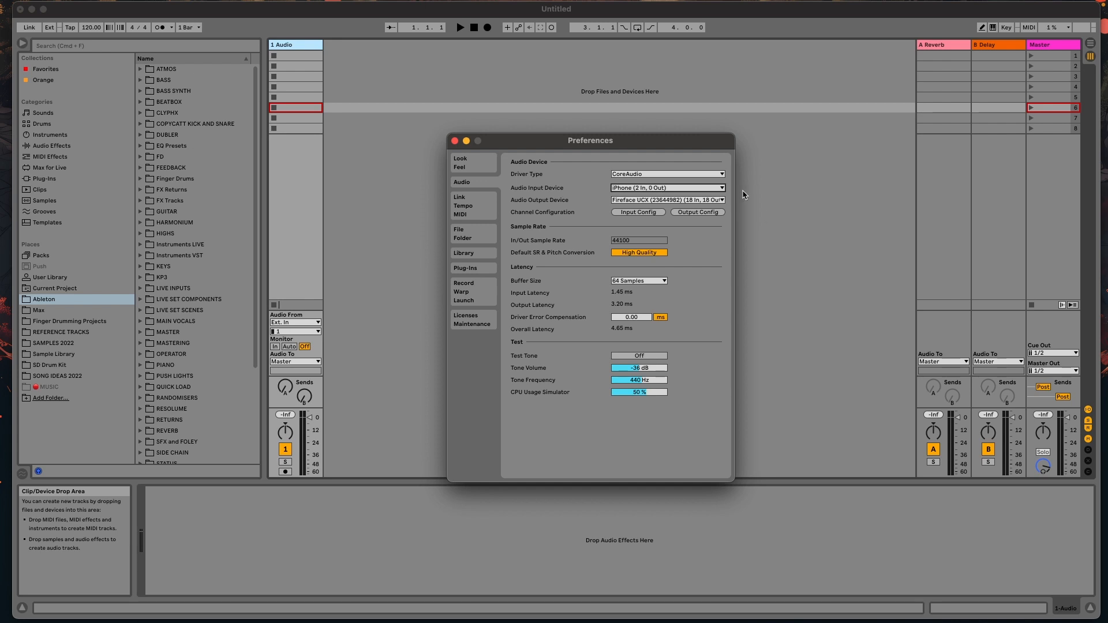
left_click(455, 142)
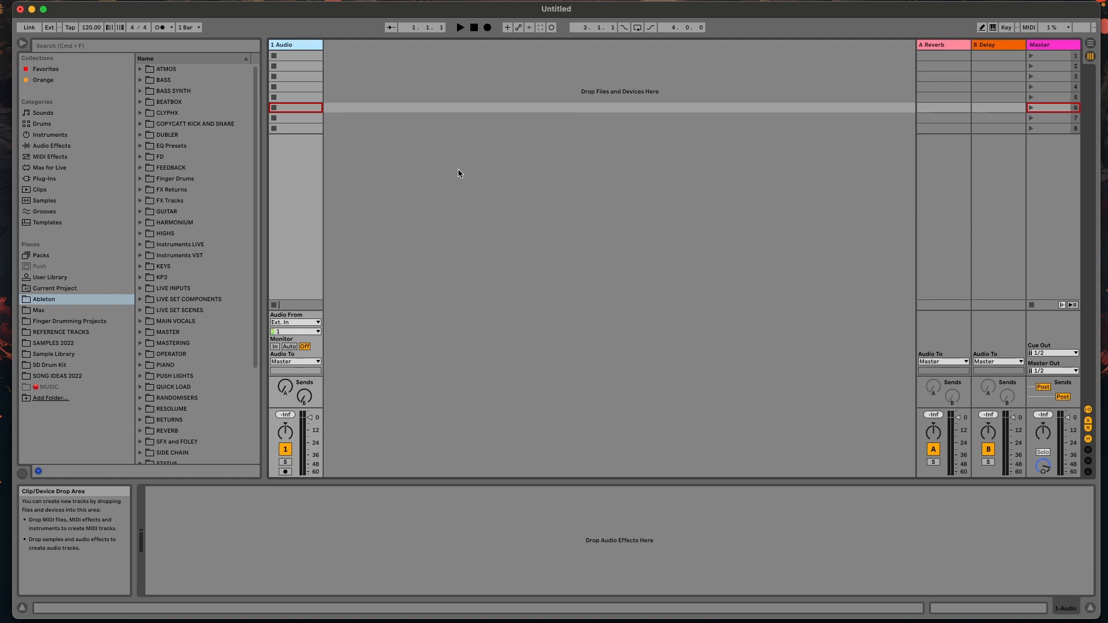
- Set the audio track's external input to channels 1/2 with monitoring on Auto, and arm the track for recording
left_click(317, 332)
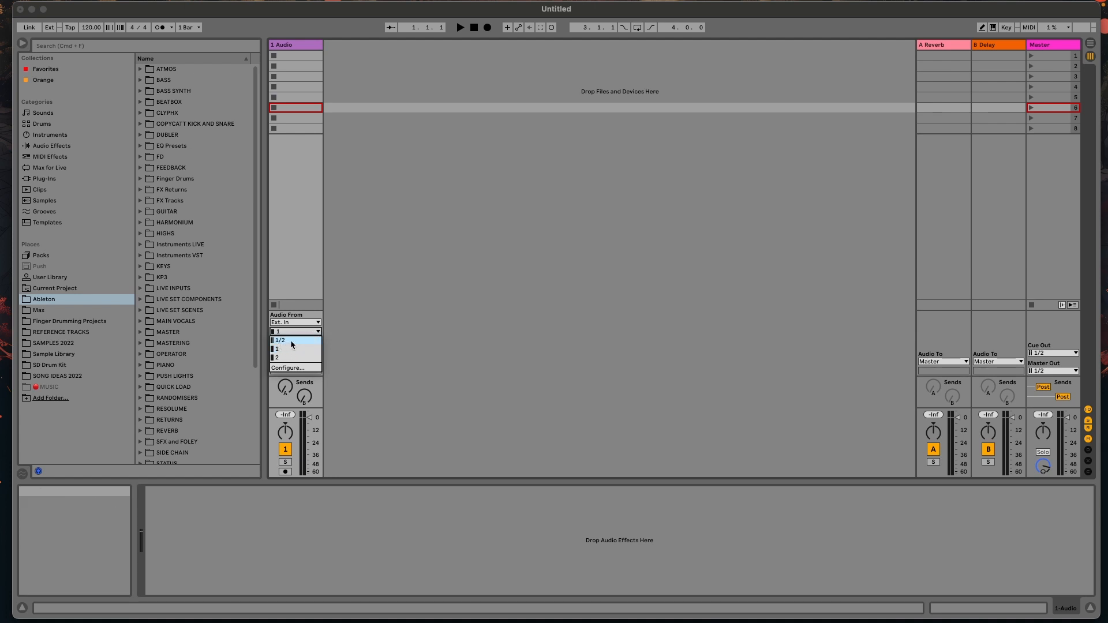
left_click(301, 340)
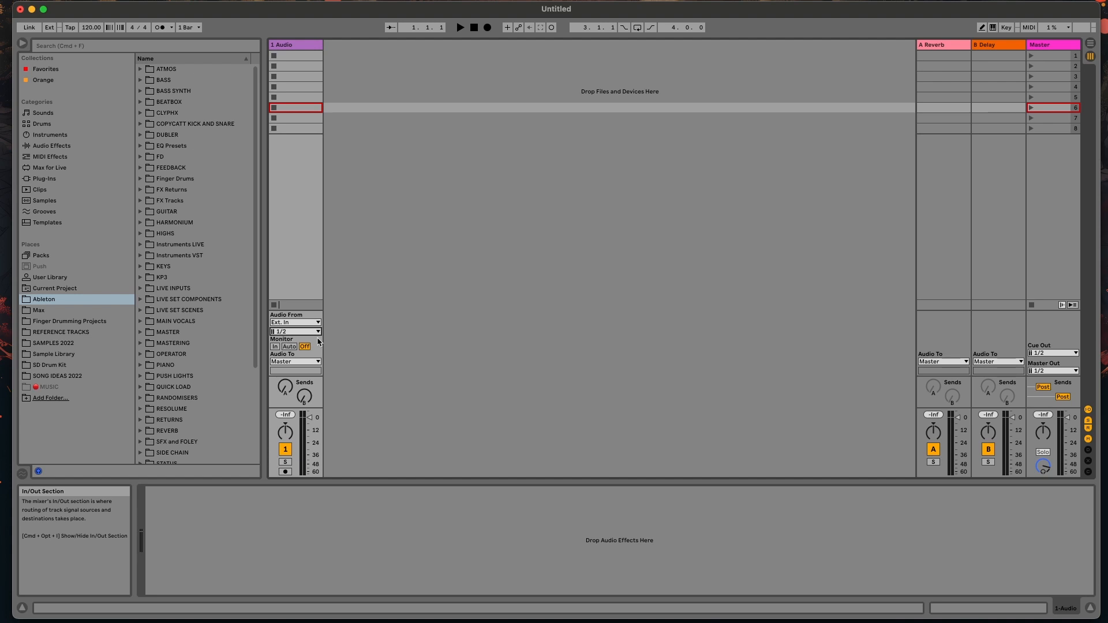
left_click(290, 347)
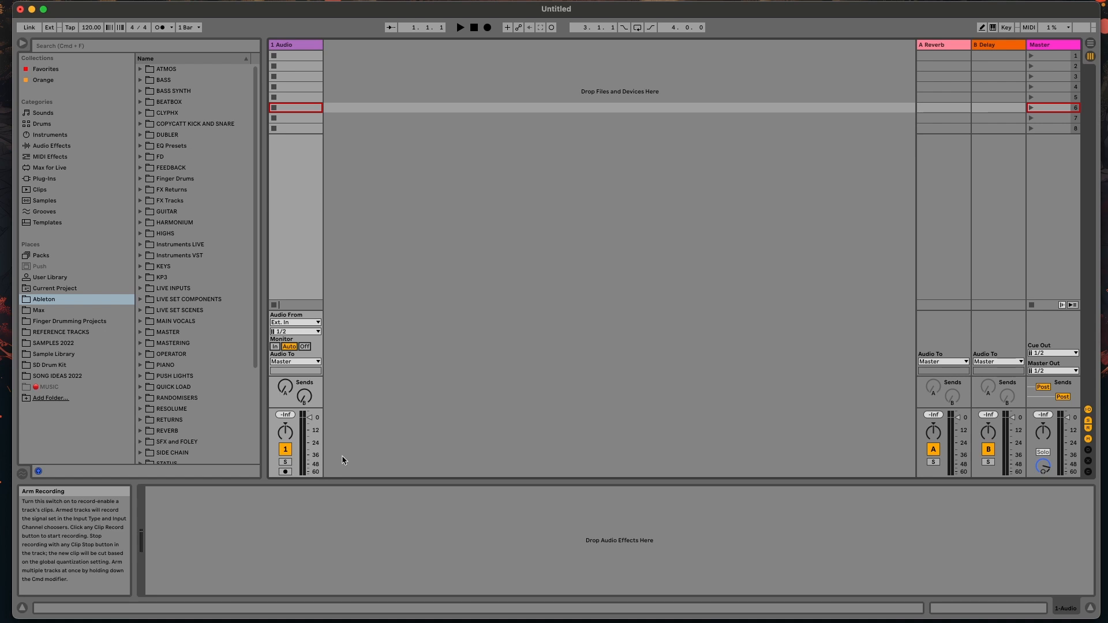
left_click(285, 472)
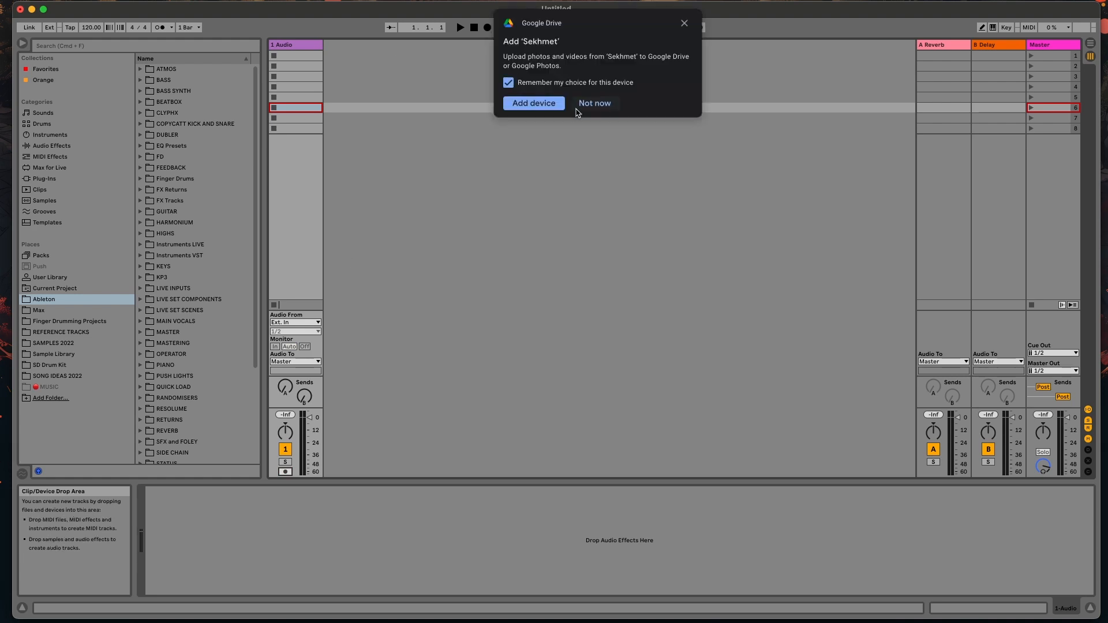
left_click(595, 103)
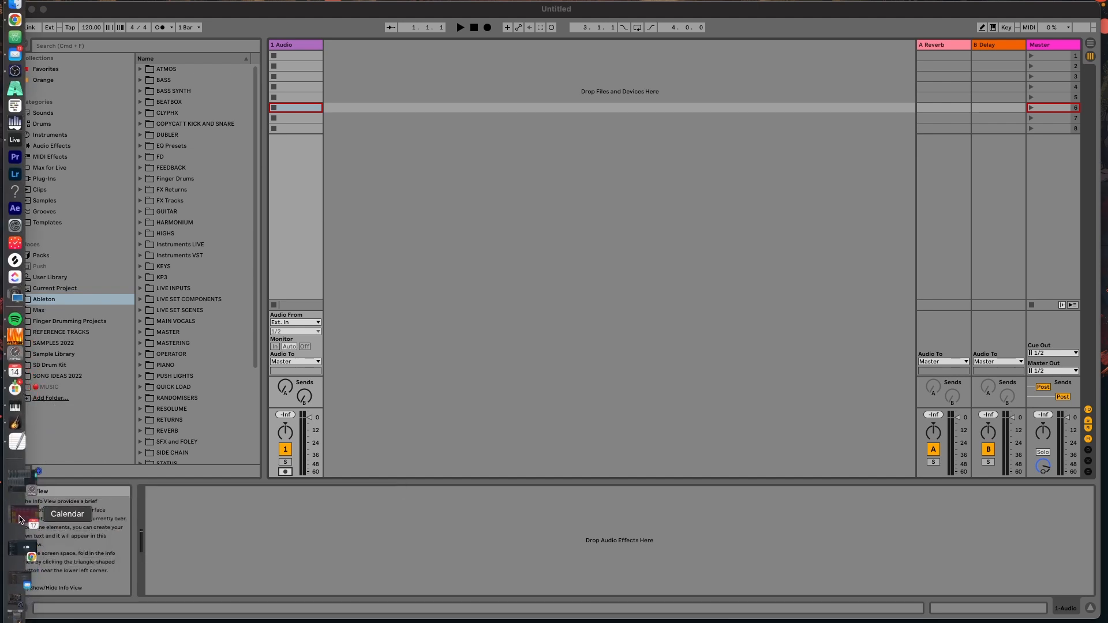
left_click(13, 404)
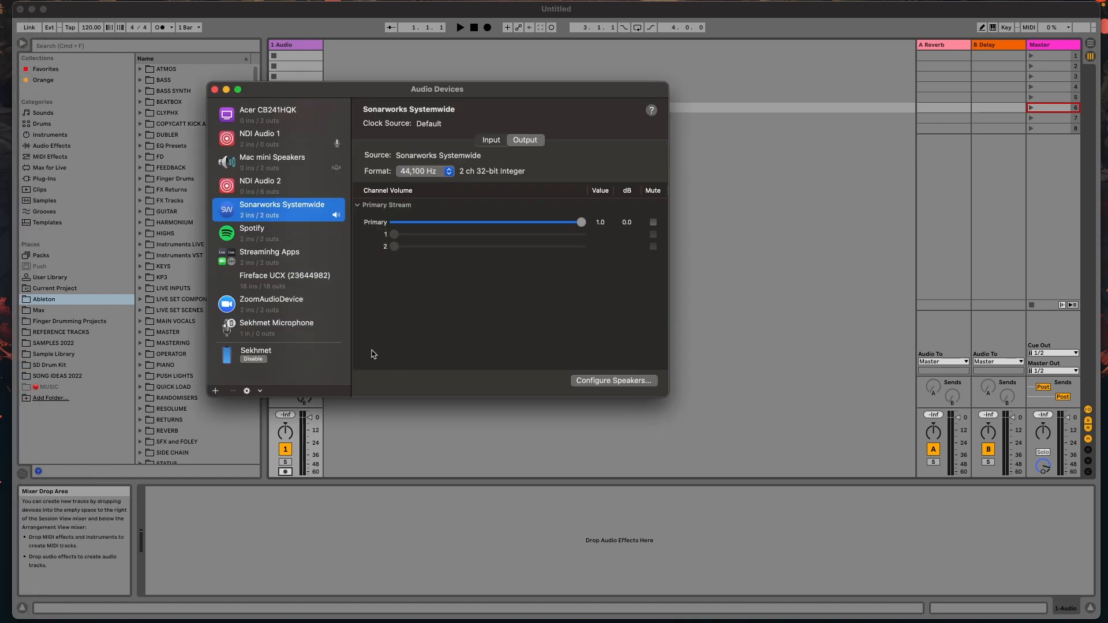
left_click(753, 266)
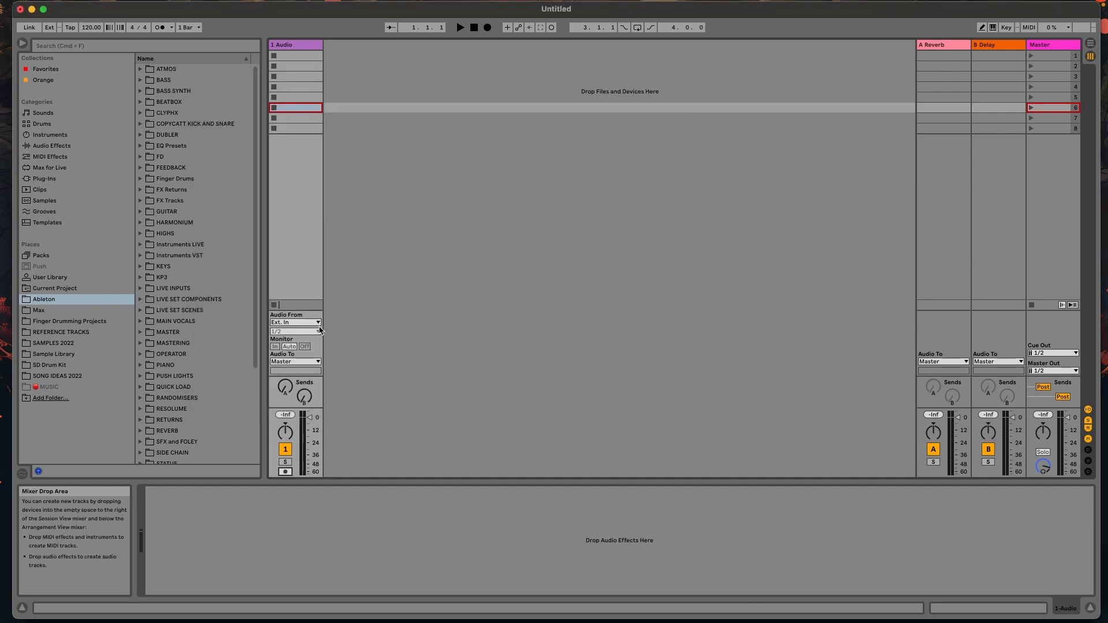
- Reselect iPhone (2 In, 0 Out) as Live's audio input device and close the settings window
key("super+comma")
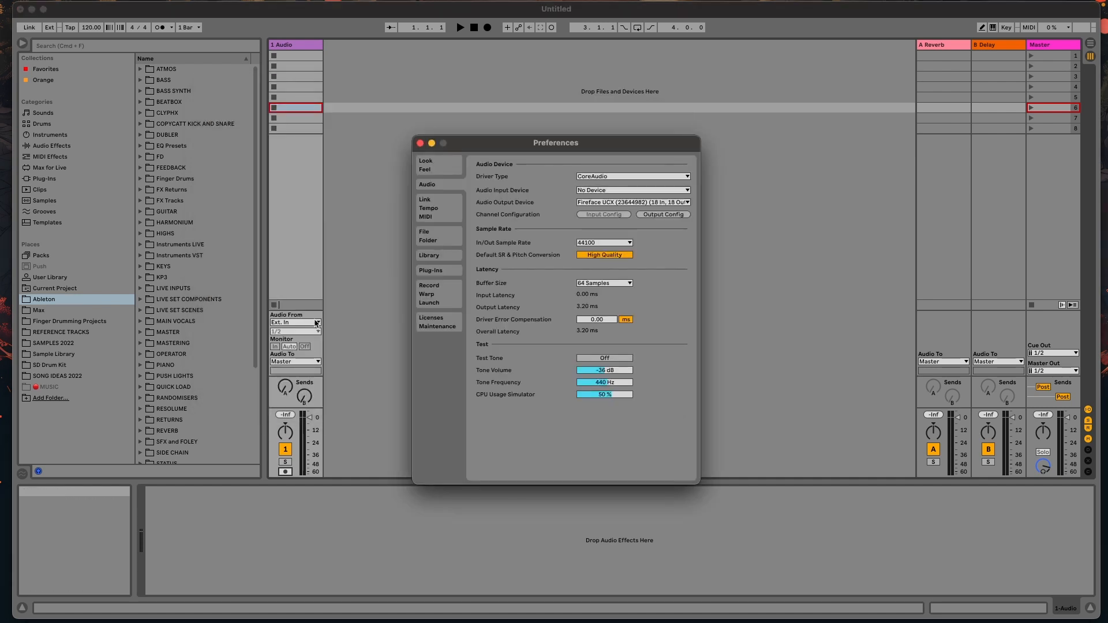
left_click(603, 191)
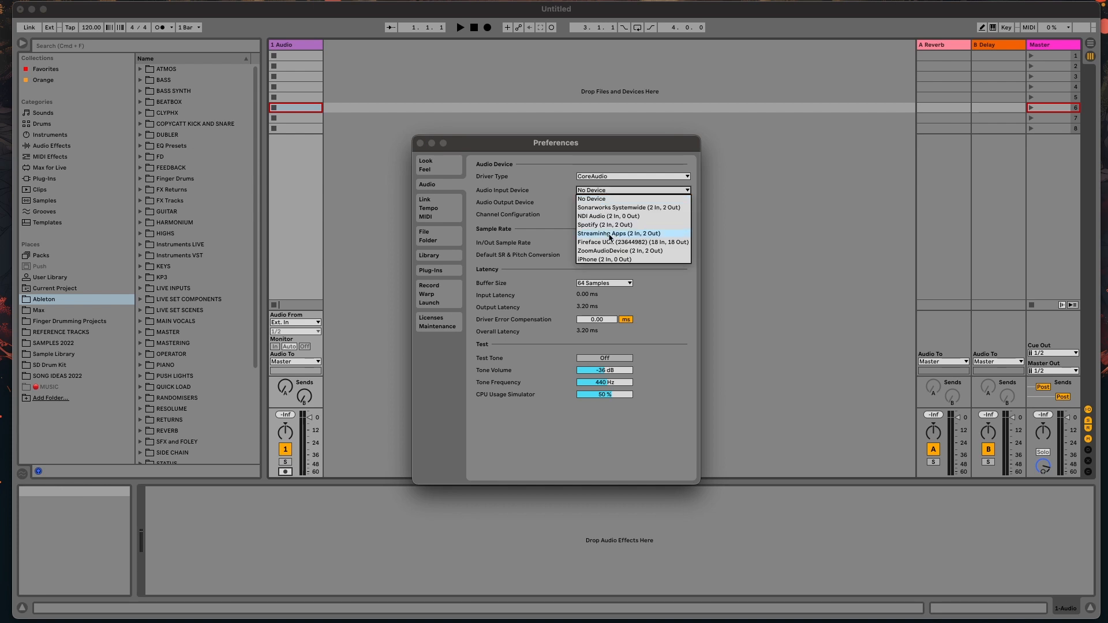
left_click(600, 260)
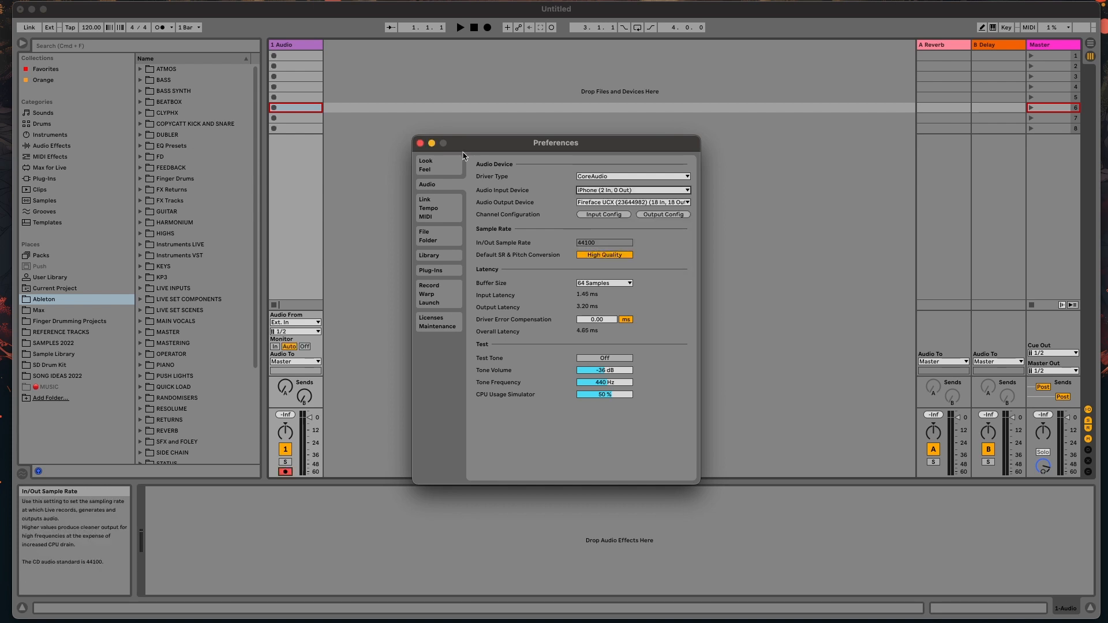
left_click(420, 143)
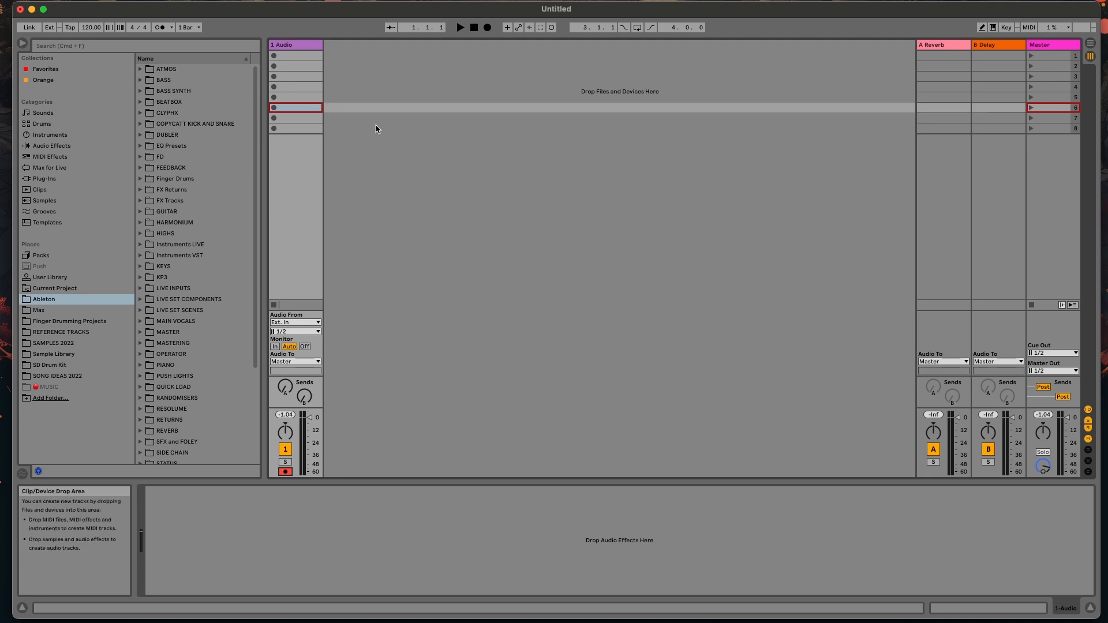
- Switch back and forth between Arrangement View and Session View, ending in Session View
key("Tab")
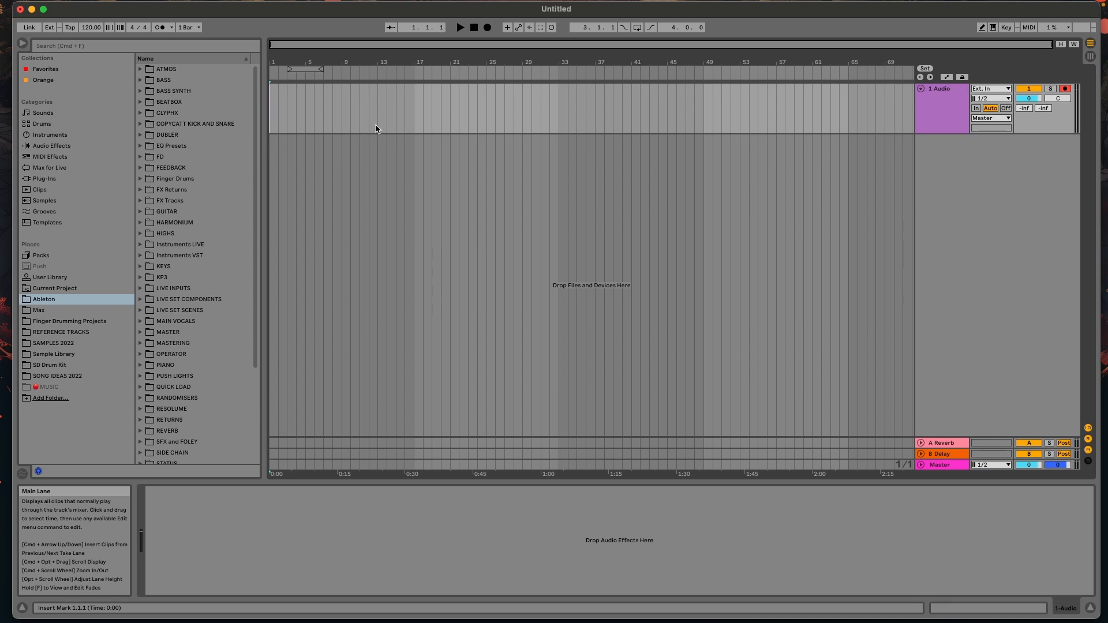
key("Tab")
key("Tab")
key("Tab")
key("Tab")
key("Tab")
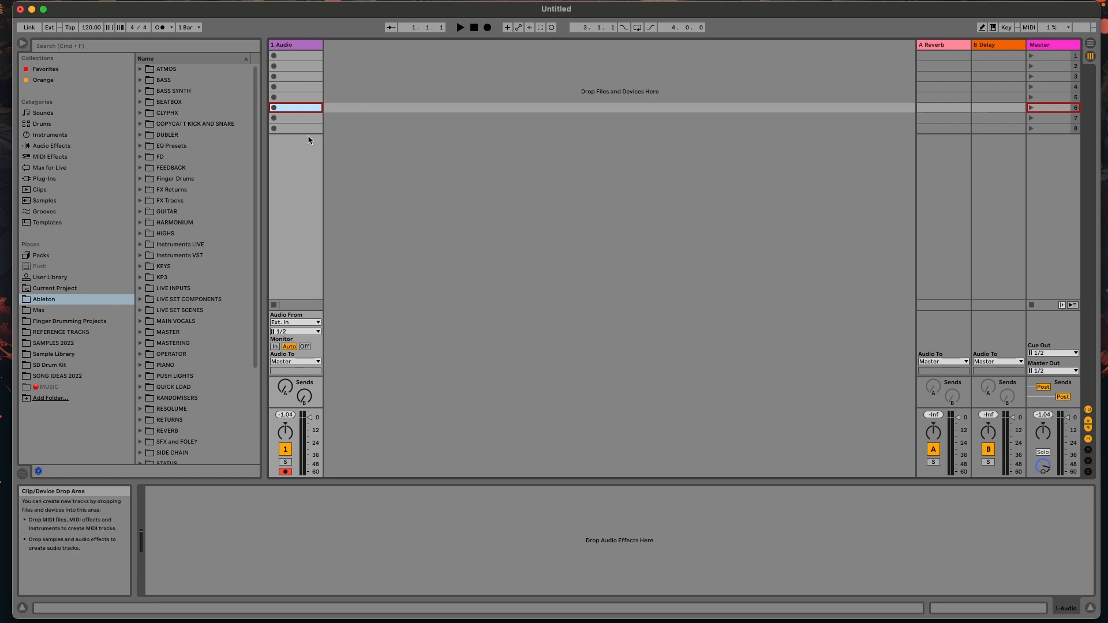
- Record a test clip from the iPhone into the audio track's sixth clip slot, stop it, and play it back
left_click(275, 109)
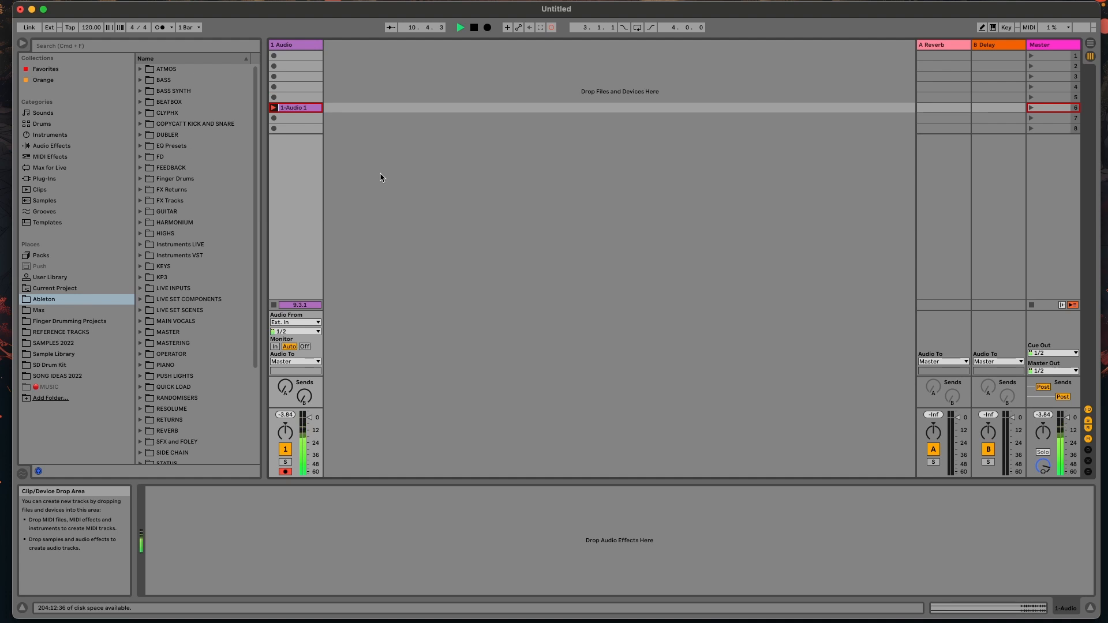
key("space")
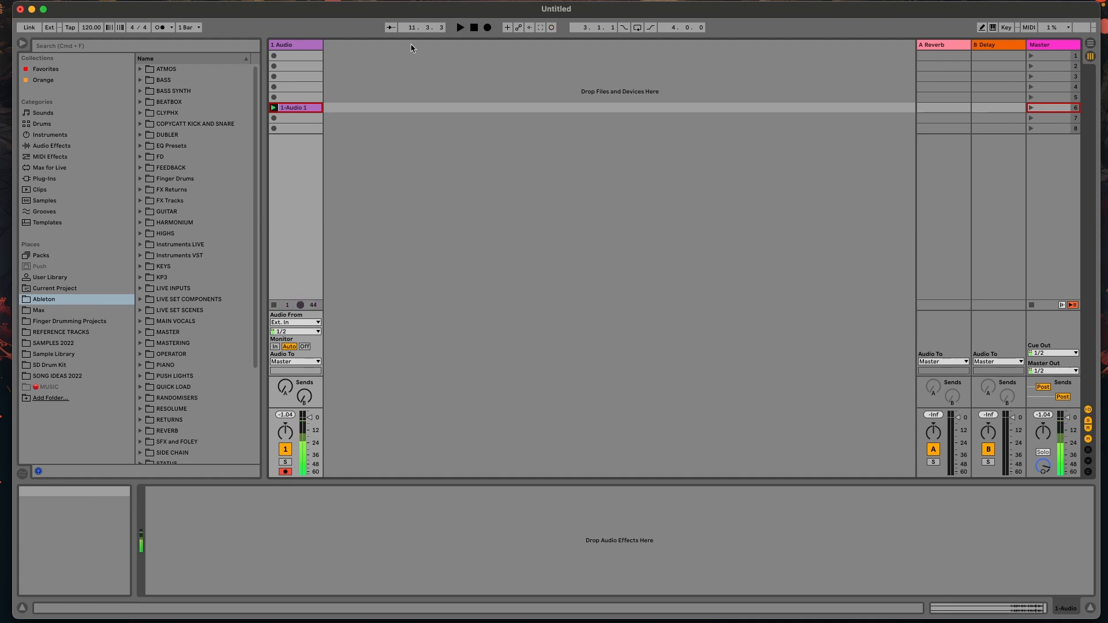
left_click(274, 108)
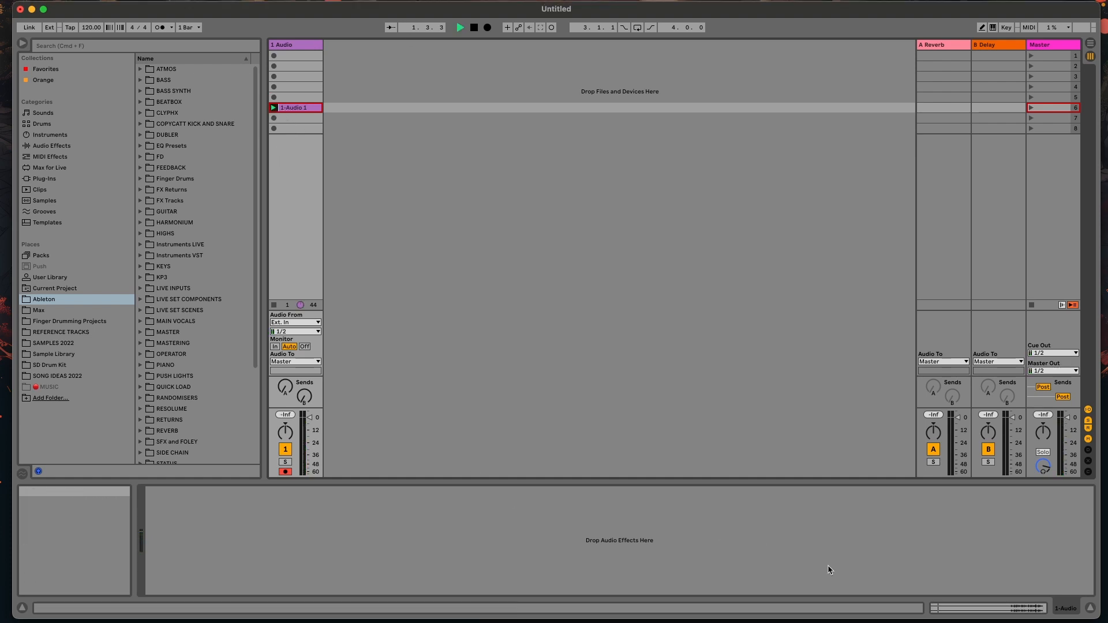
- Show the recorded clip's waveform, delete the clip, and shrink the clip detail area back to a low height
left_click(982, 613)
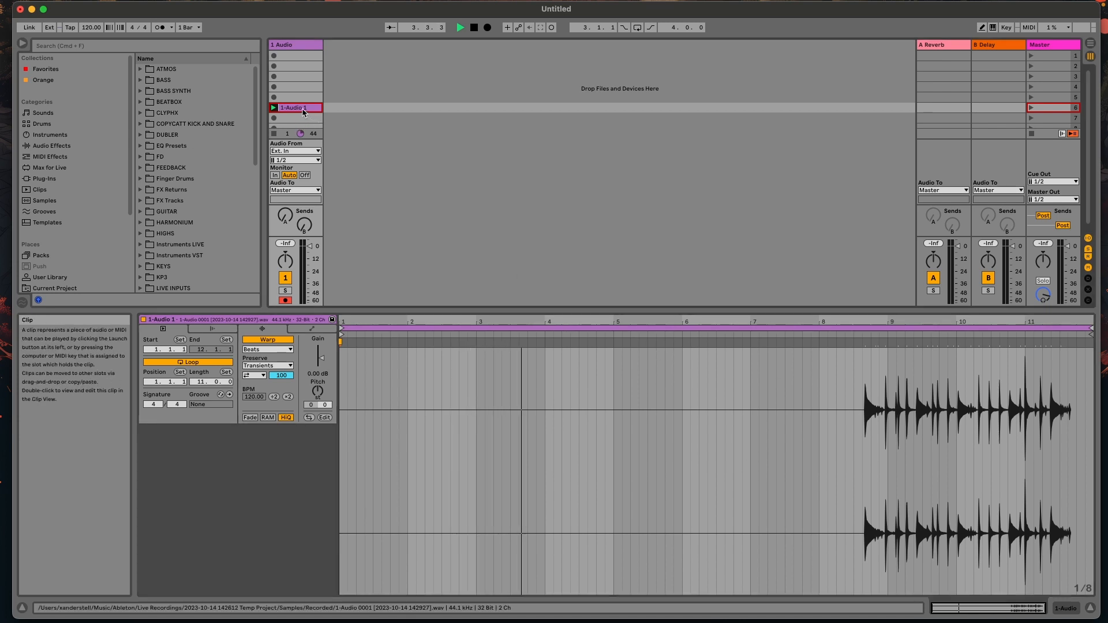
key("Delete")
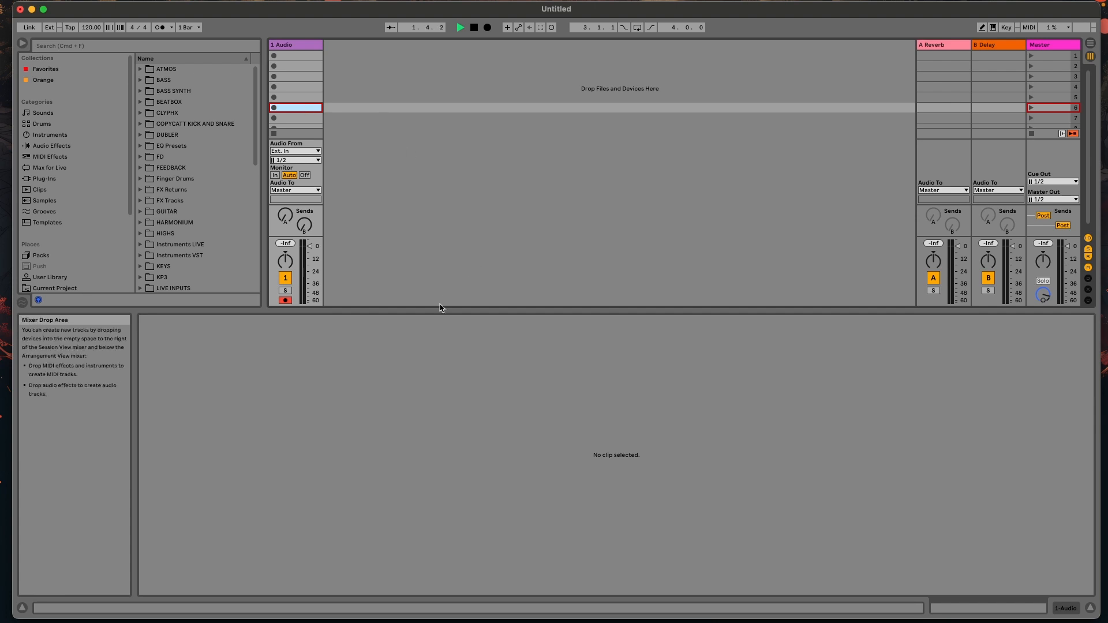
left_click_drag(435, 310, 452, 488)
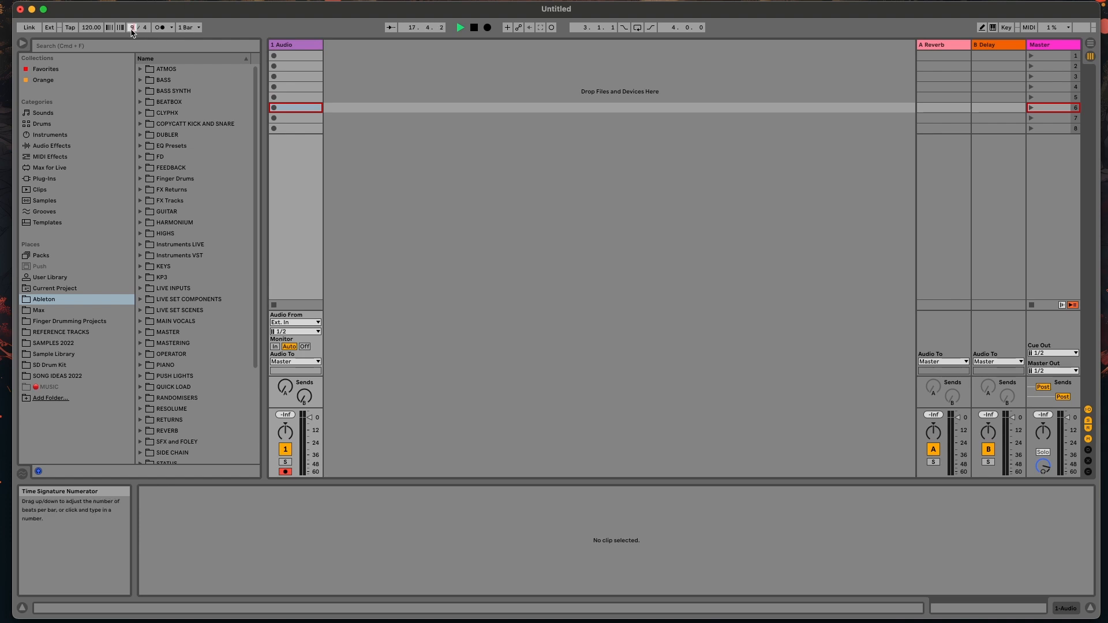
- Set the time signature to 9/8 and turn on the metronome
key("Tab")
type("8")
left_click(162, 27)
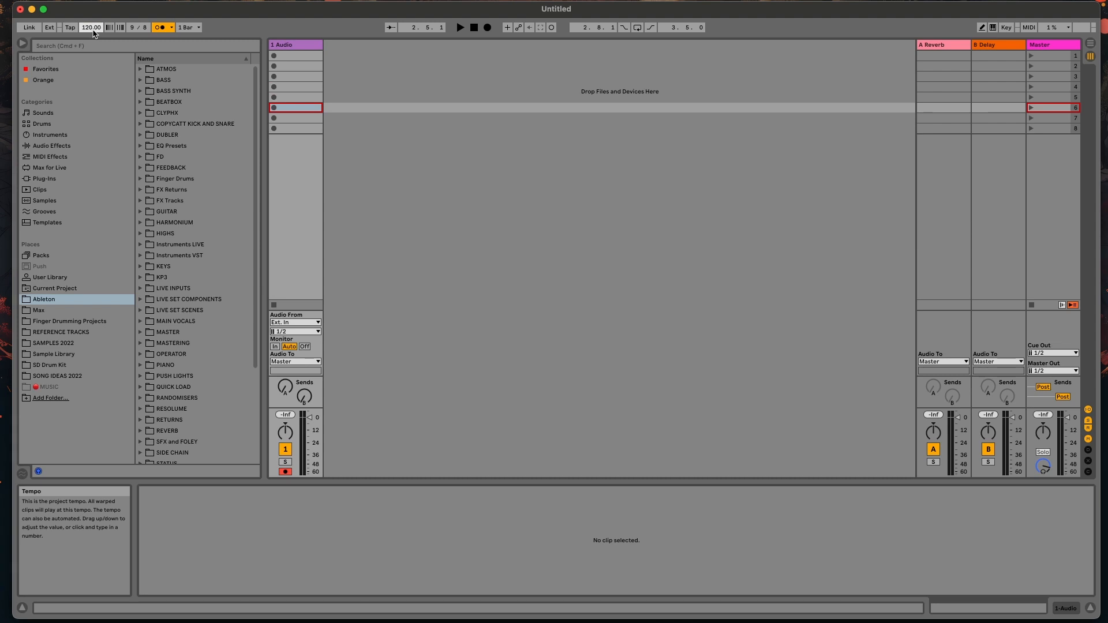
- Set the project tempo to 100 BPM and lower the preview/cue volume on the Master track
type("100")
key("Return")
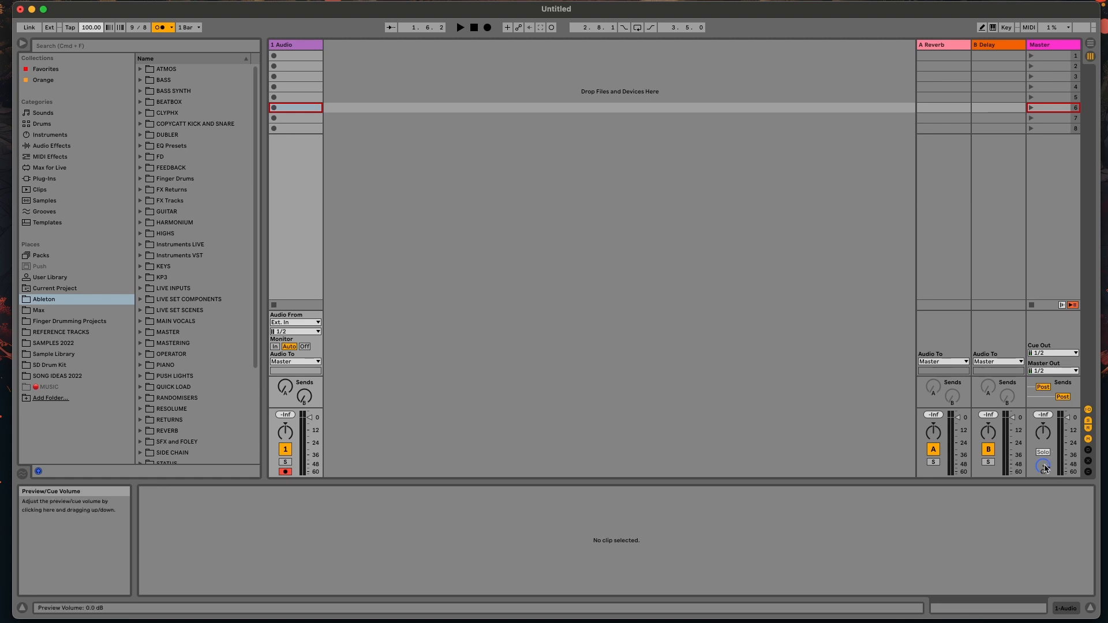
left_click_drag(1043, 466, 1044, 497)
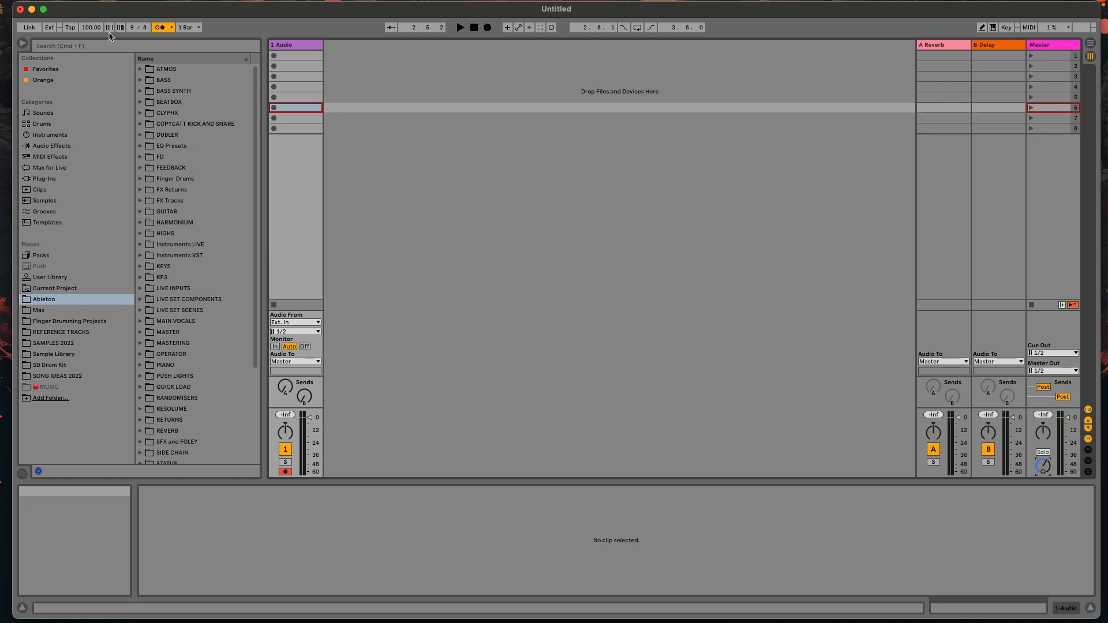
- Record a new clip into the audio track's sixth slot against the metronome, and turn the metronome off
left_click(275, 108)
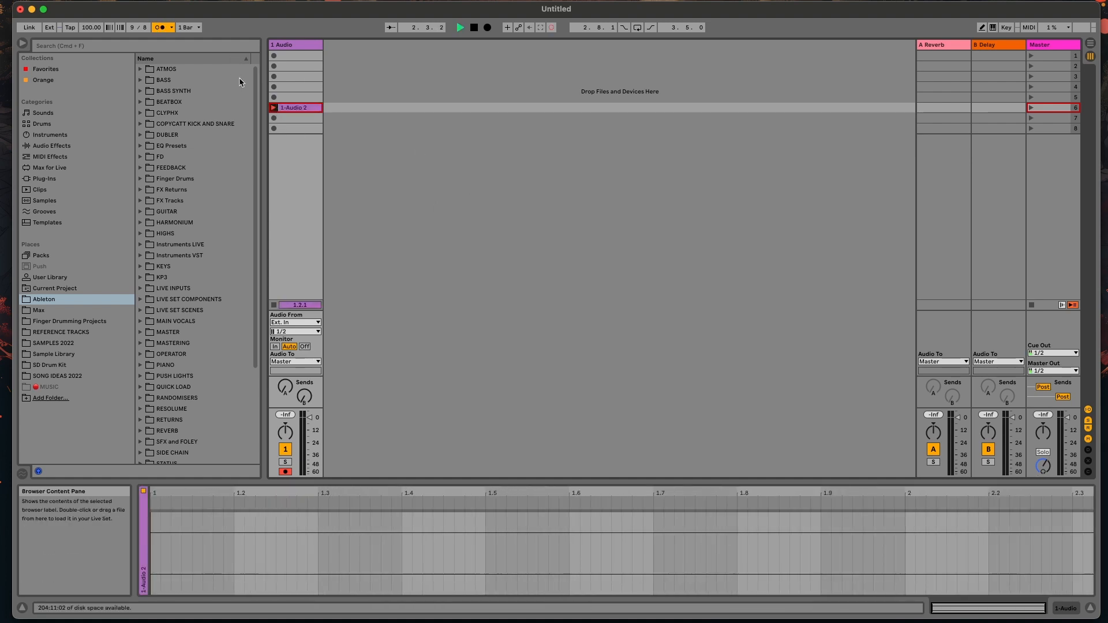
left_click(161, 30)
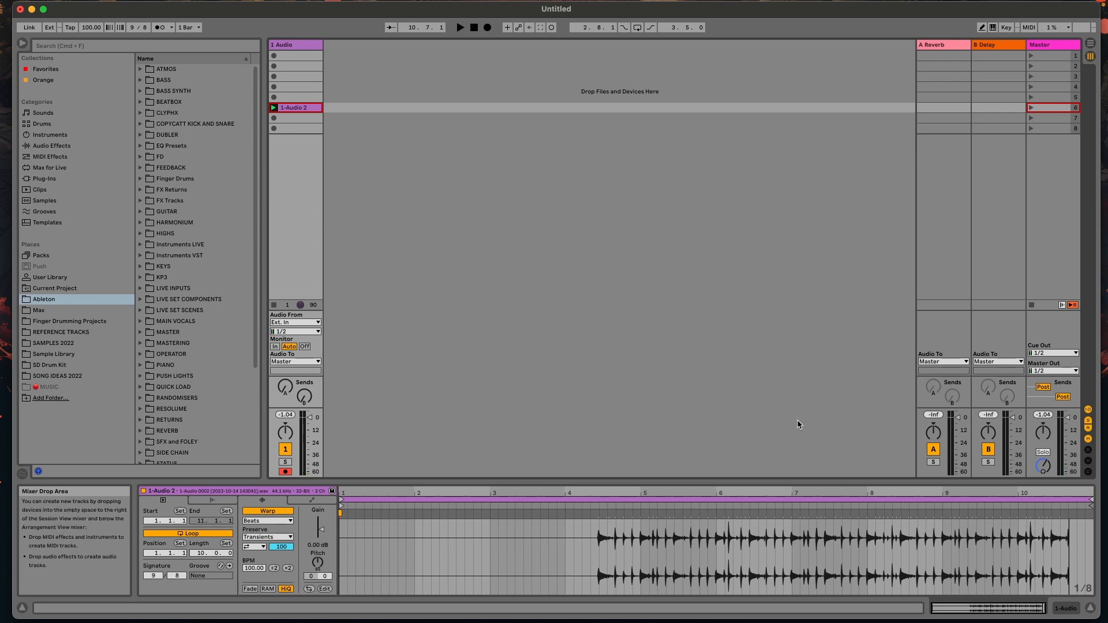
- Examine the first transient near 4.5 in the new clip's waveform at close range against the beat grid
scroll(715, 557, "up", 3)
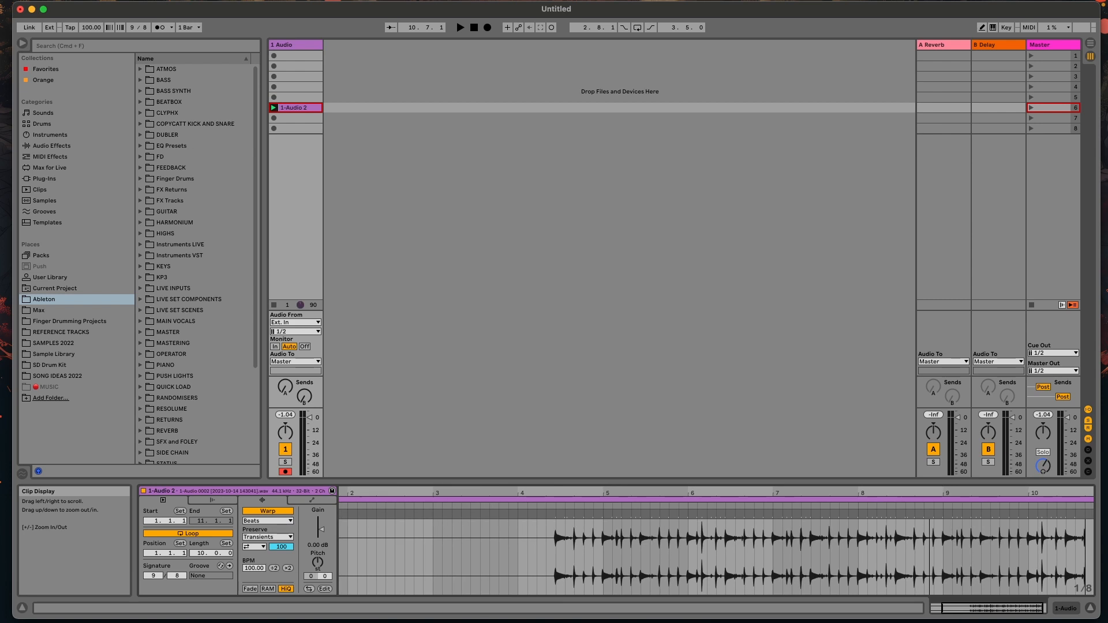
scroll(947, 542, "down", 3)
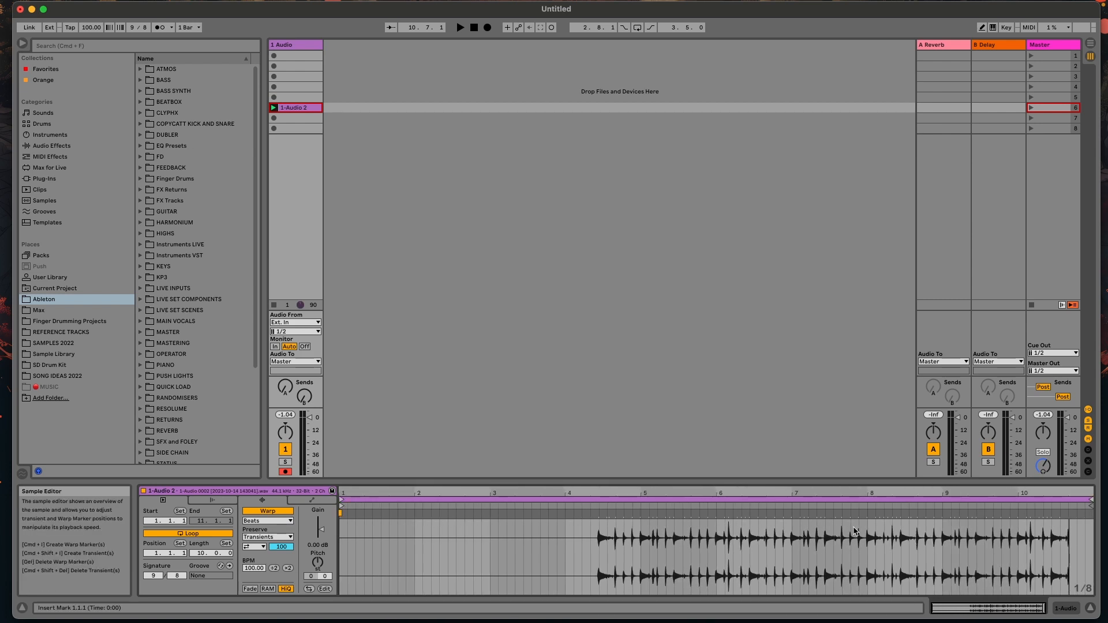
left_click_drag(604, 497, 617, 538)
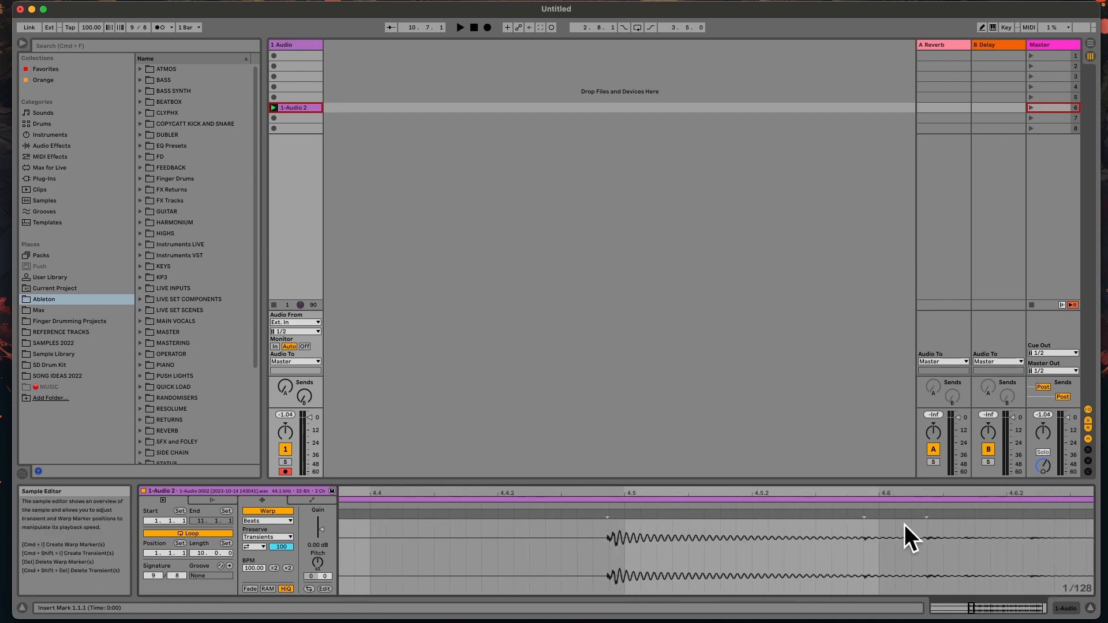
left_click_drag(619, 491, 613, 508)
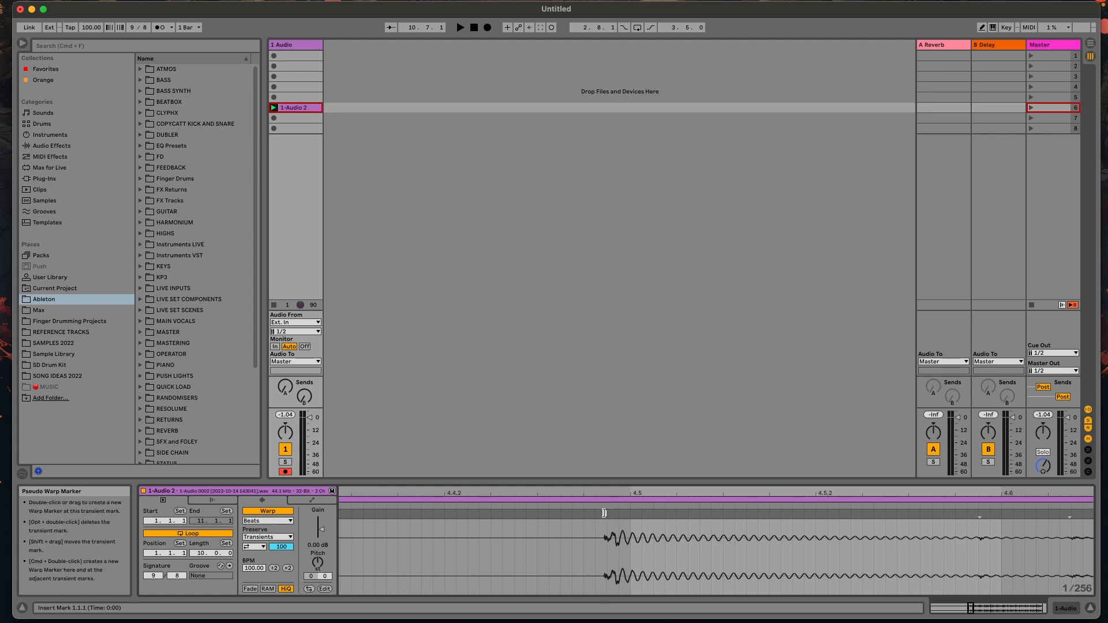
- Set the clip's 1.1.1 position at the first transient, just before 4.5
right_click(603, 513)
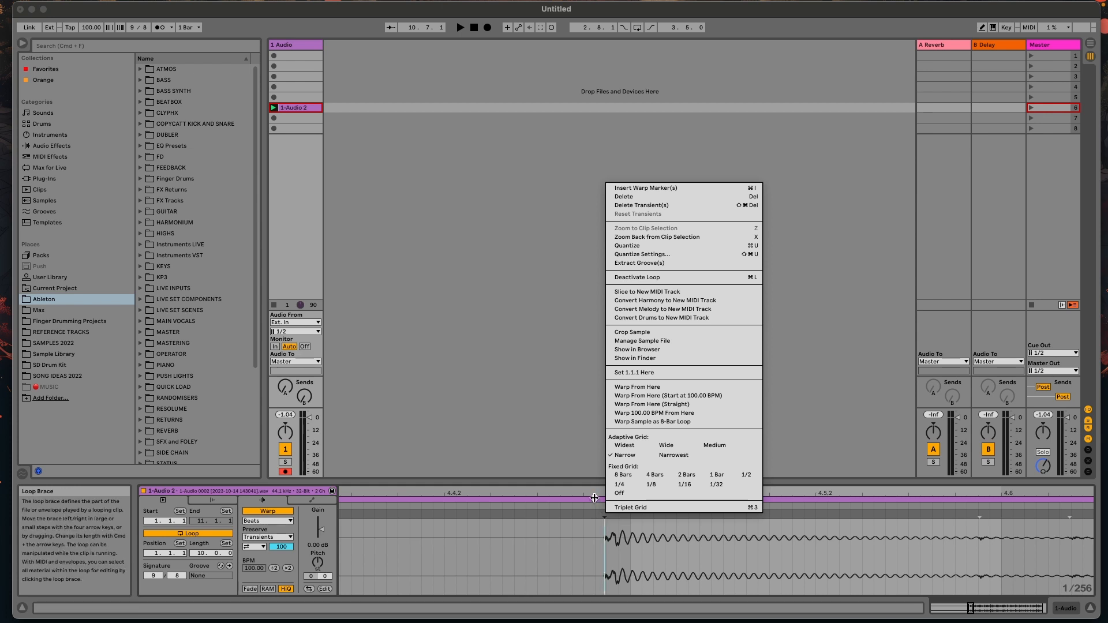
left_click(595, 492)
left_click_drag(595, 492, 605, 438)
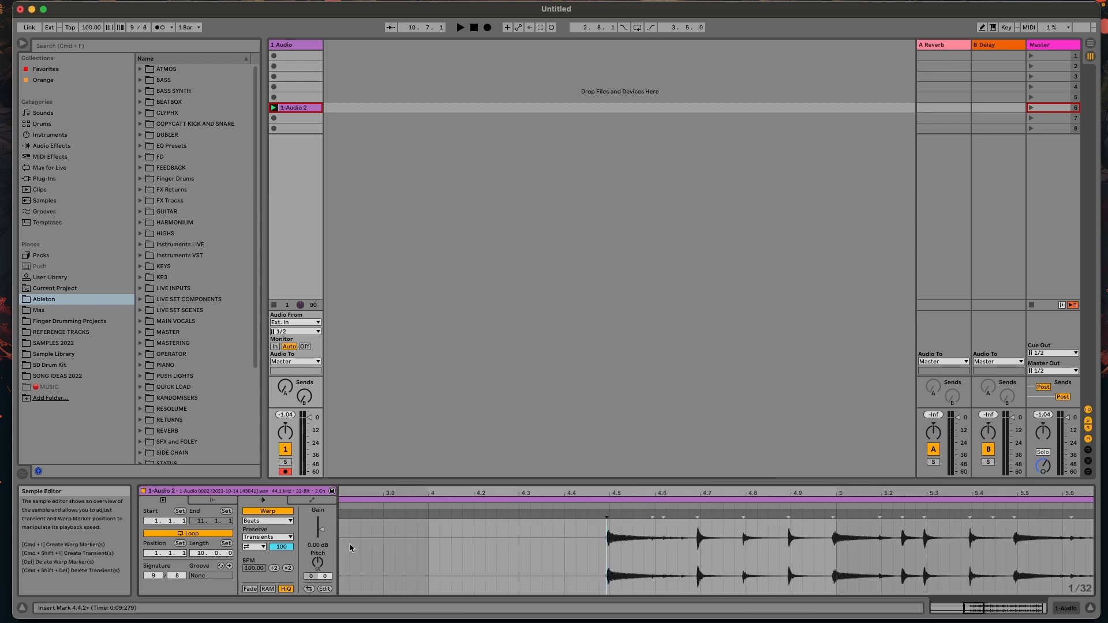
left_click_drag(601, 557, 607, 548)
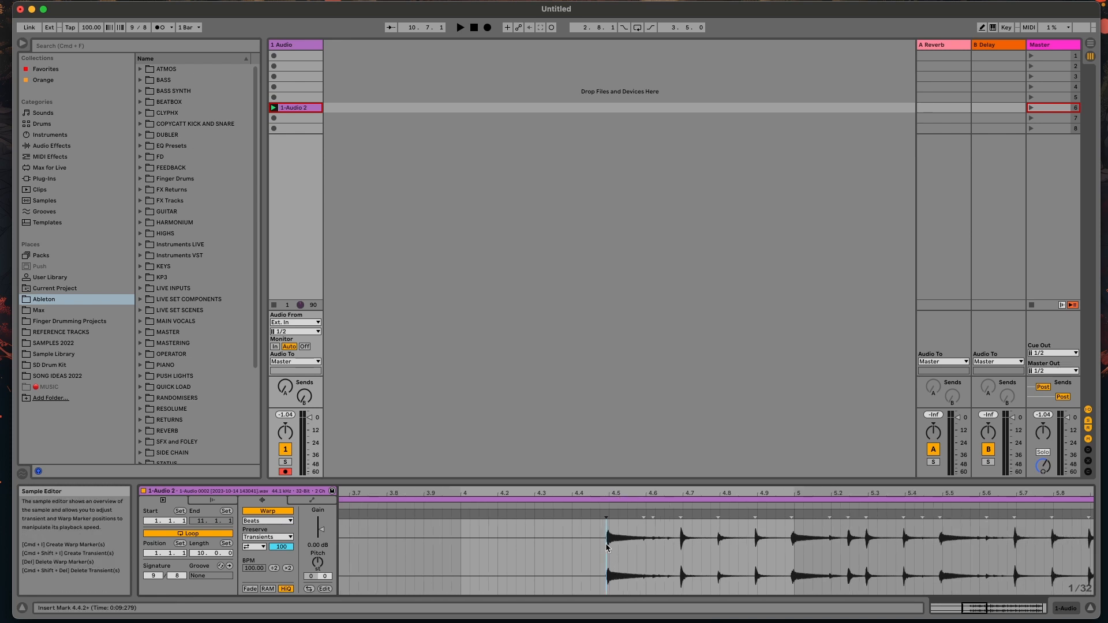
left_click_drag(613, 493, 619, 569)
left_click_drag(542, 527, 543, 518)
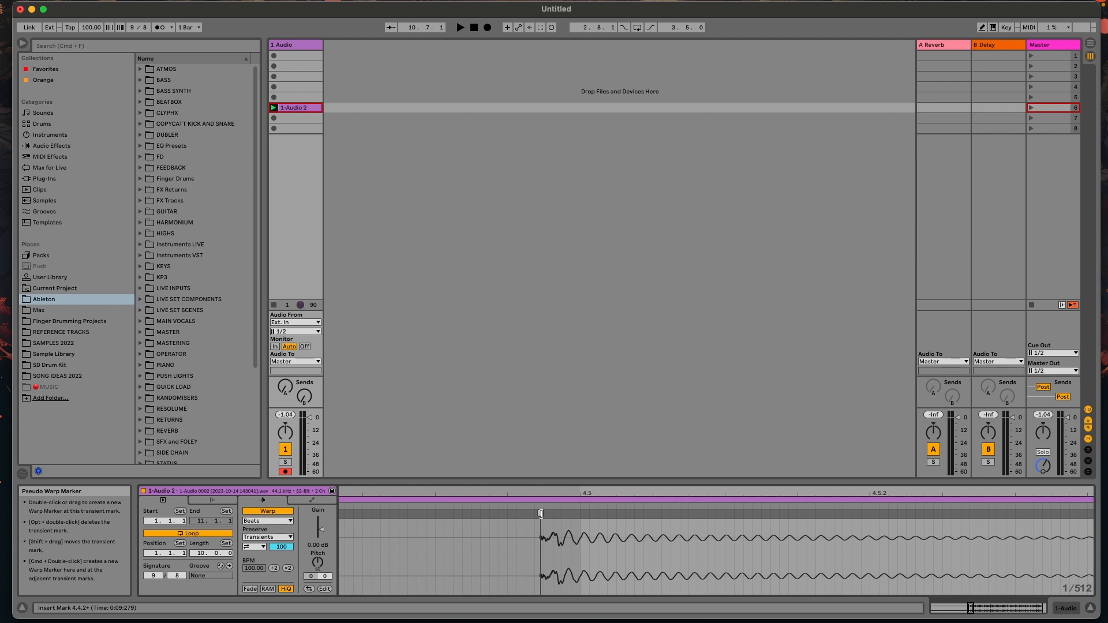
right_click(539, 513)
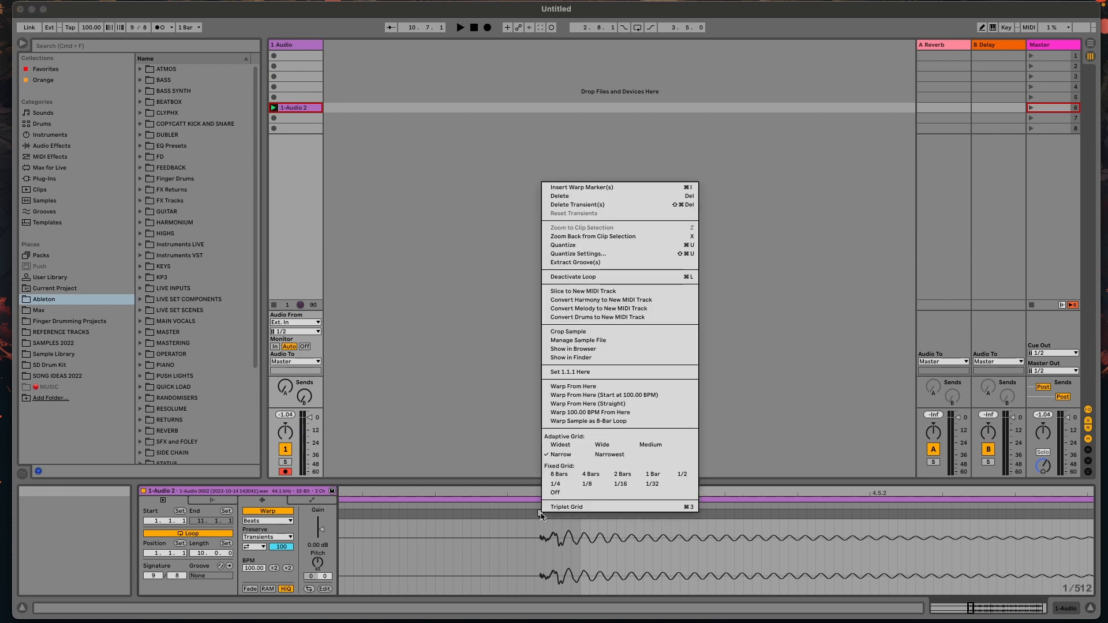
left_click(597, 374)
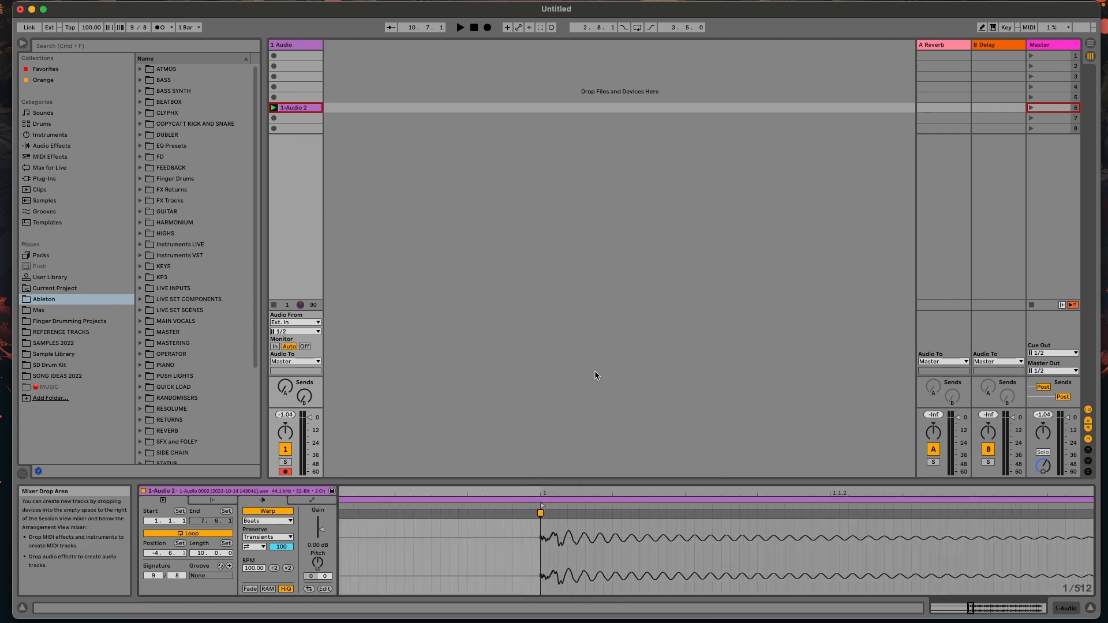
- Move the clip's loop start to 1.1.1 so the loop begins on the first recorded hit
mouse_move(587, 491)
left_mouse_down()
mouse_move(581, 461)
mouse_move(592, 492)
mouse_move(567, 496)
left_mouse_up()
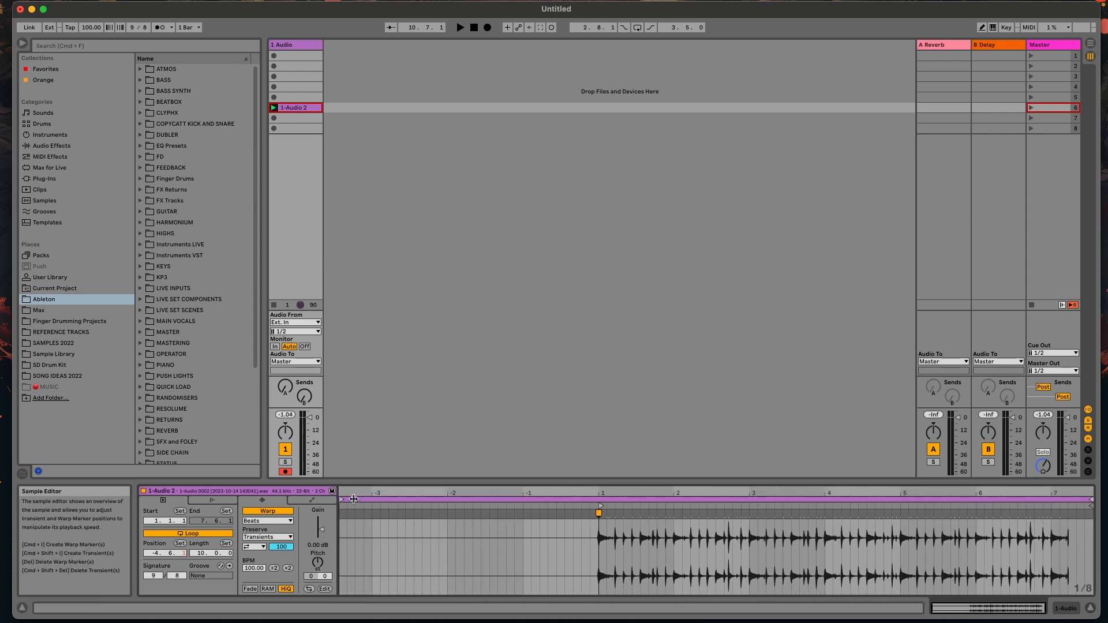
mouse_move(342, 499)
left_mouse_down()
mouse_move(601, 518)
mouse_move(614, 508)
left_mouse_up()
mouse_move(539, 494)
left_mouse_down()
mouse_move(370, 505)
mouse_move(532, 514)
mouse_move(411, 511)
mouse_move(548, 507)
mouse_move(378, 499)
mouse_move(533, 507)
mouse_move(619, 462)
left_mouse_up()
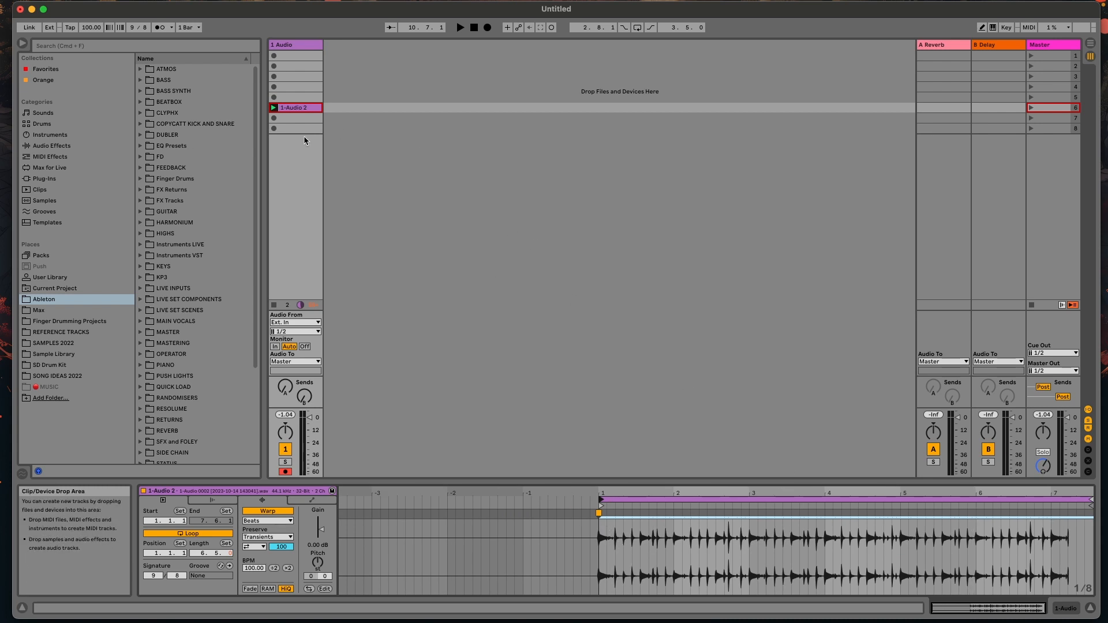
- Play the realigned clip in the sixth slot to check its timing, and stop playback
left_click(274, 108)
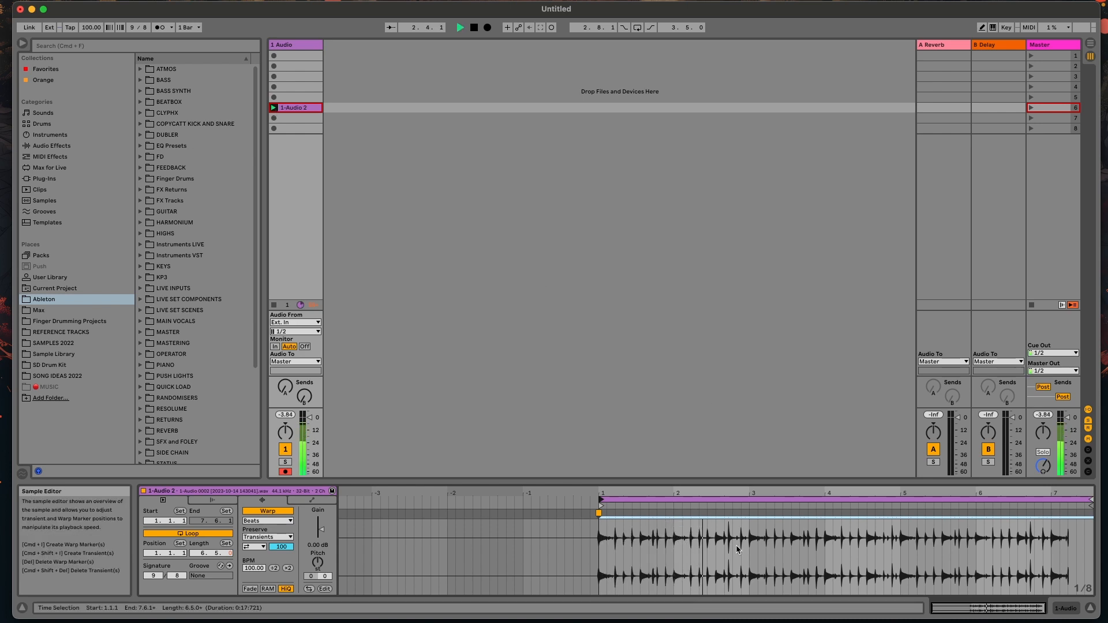
left_click_drag(847, 493, 738, 515)
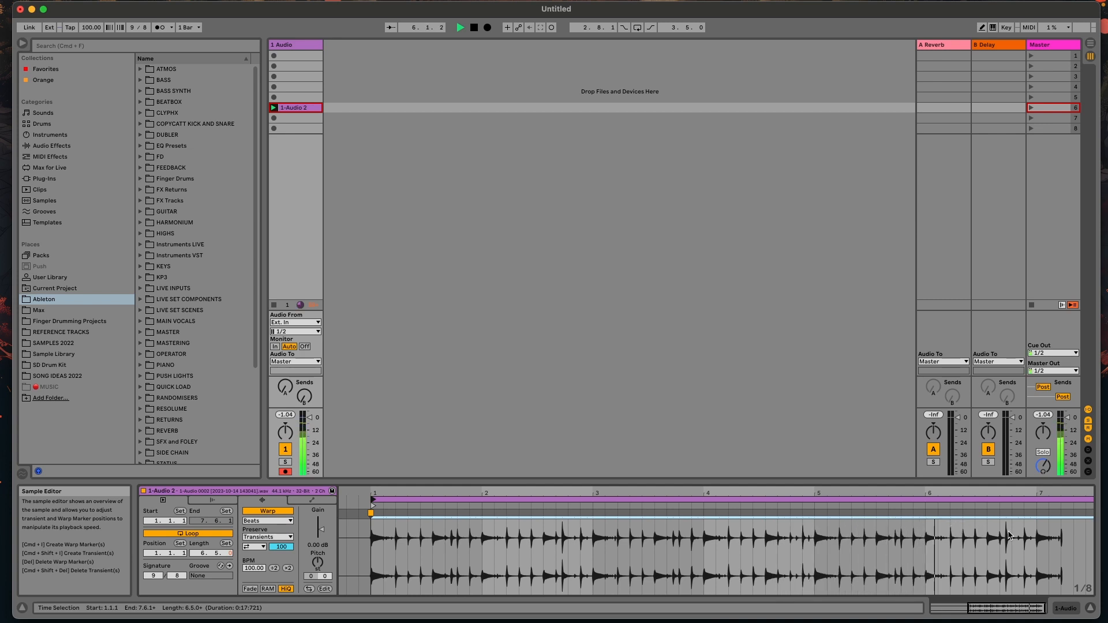
key("space")
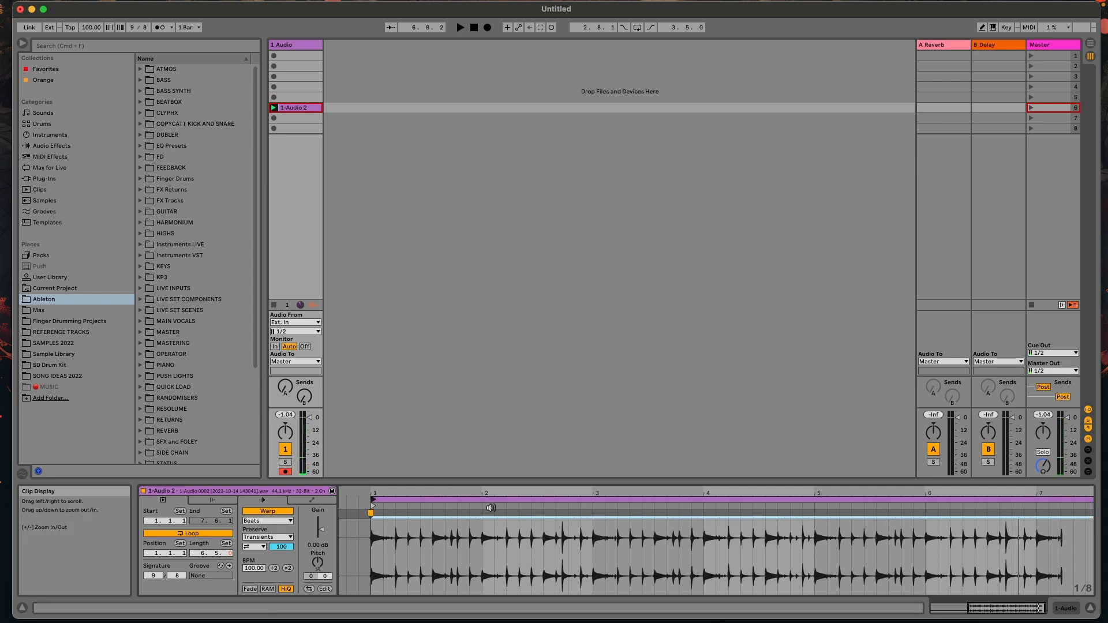
- Pull the clip's end and loop end back to 7.4.1, near the end of the recorded audio
left_click(812, 499)
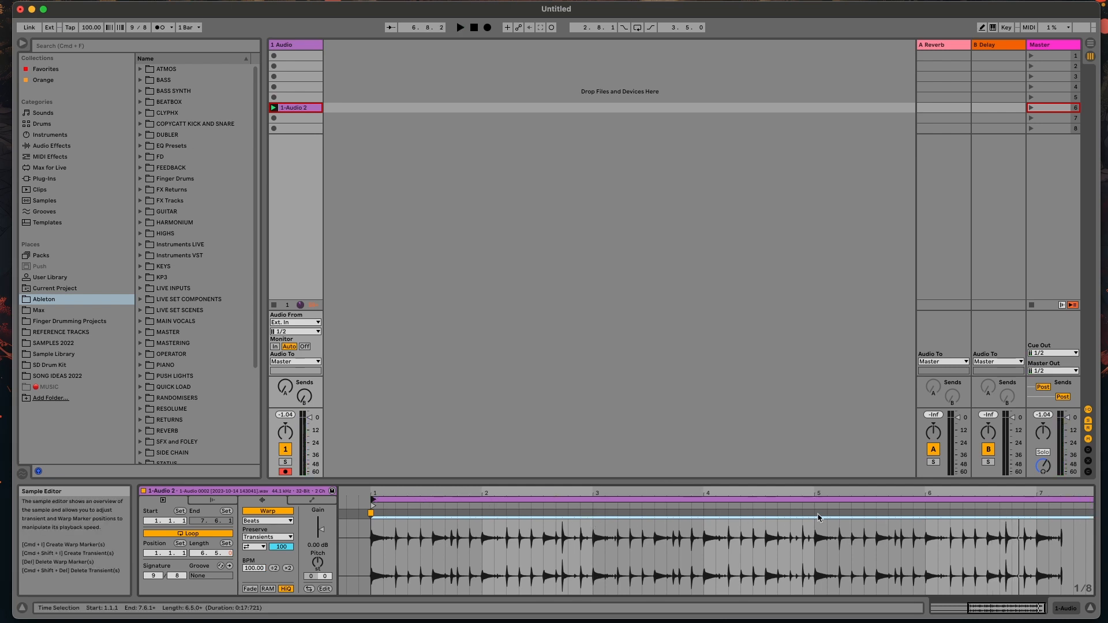
left_click_drag(814, 534, 810, 535)
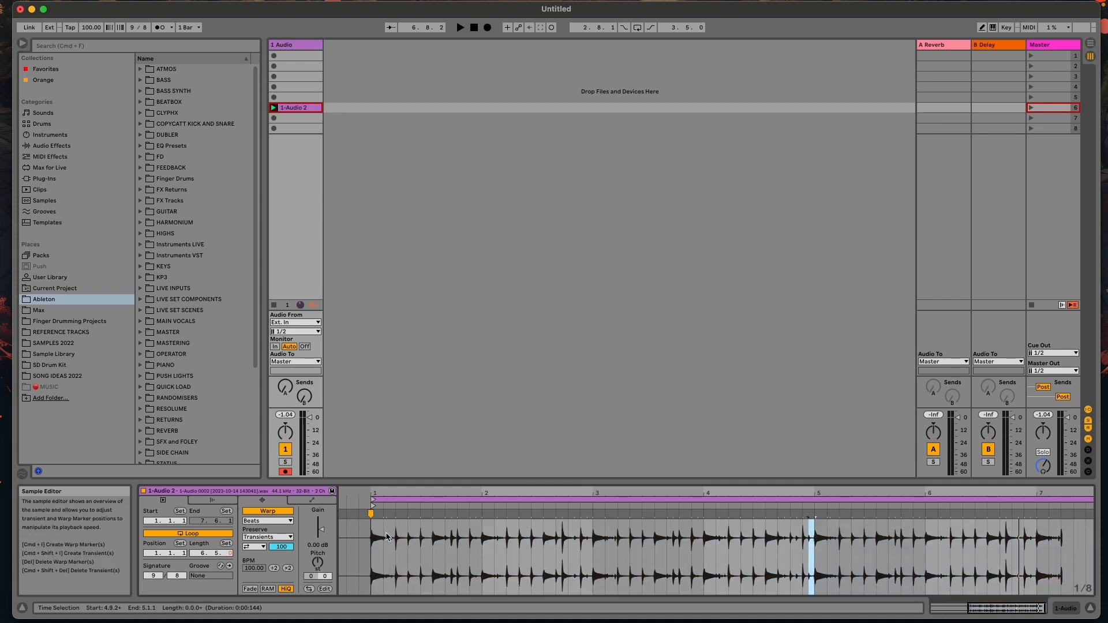
left_click_drag(372, 547, 815, 556)
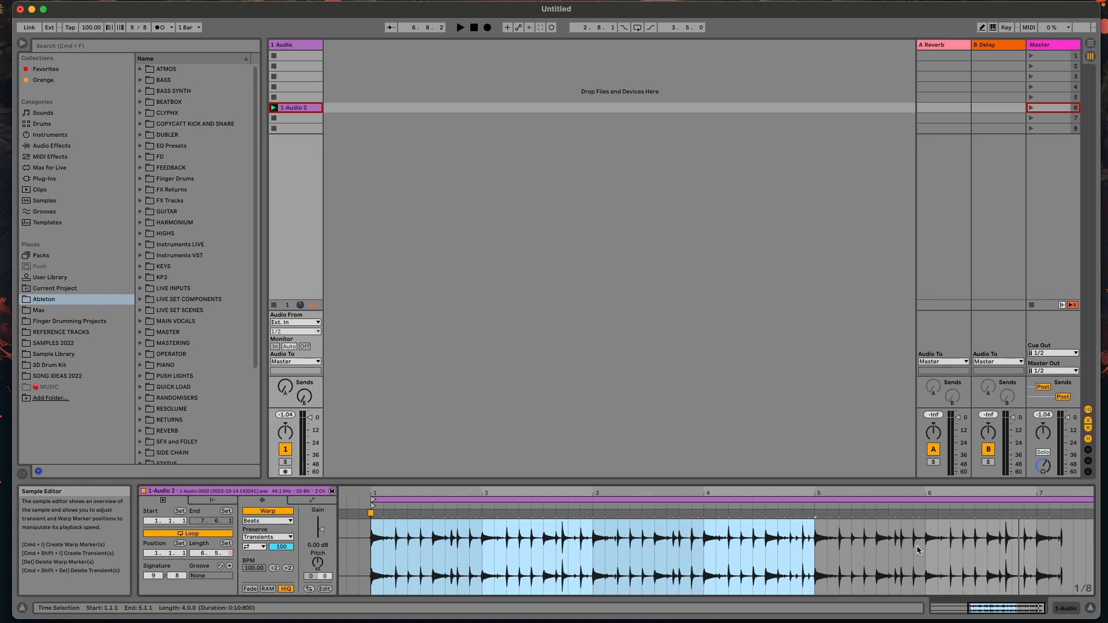
left_click_drag(1073, 493, 1074, 482)
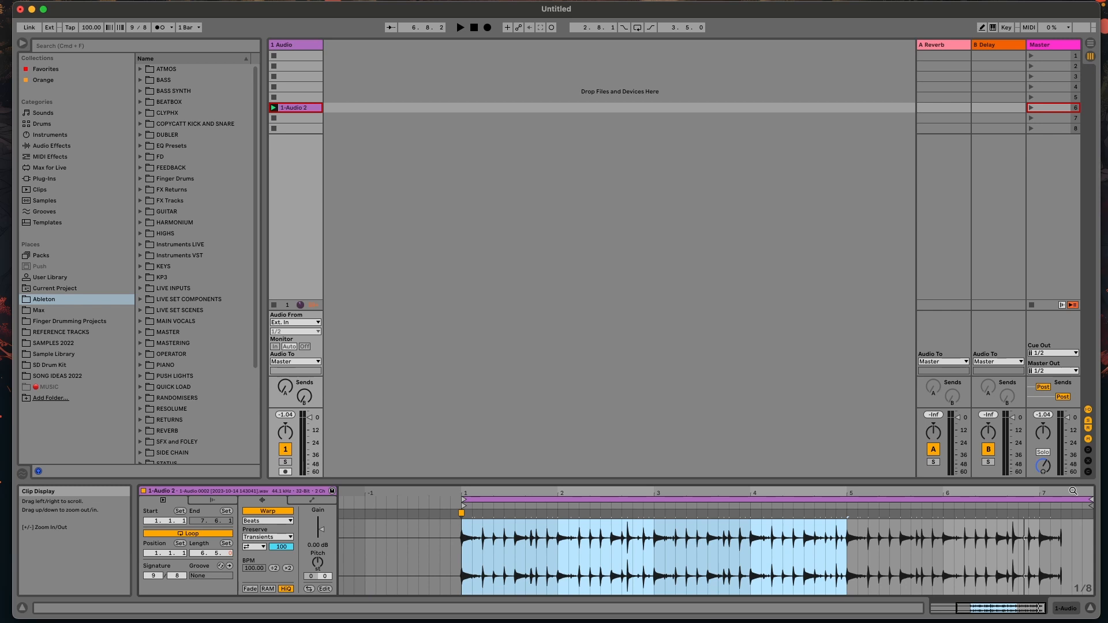
left_click_drag(849, 555, 715, 552)
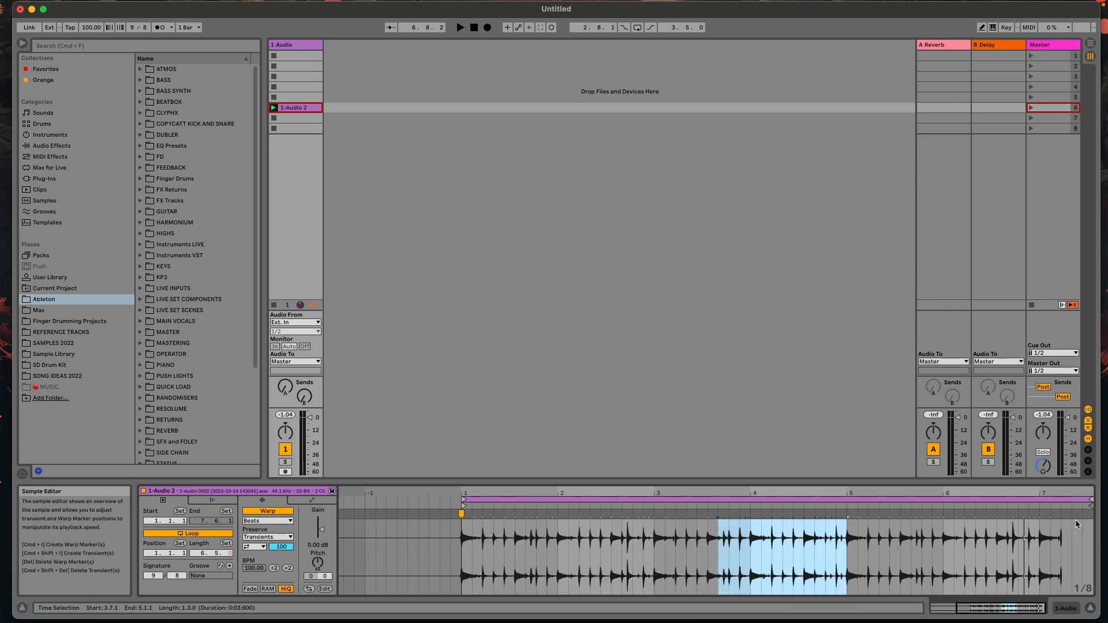
mouse_move(1090, 506)
left_mouse_down()
mouse_move(855, 515)
mouse_move(847, 539)
mouse_move(1069, 540)
left_mouse_up()
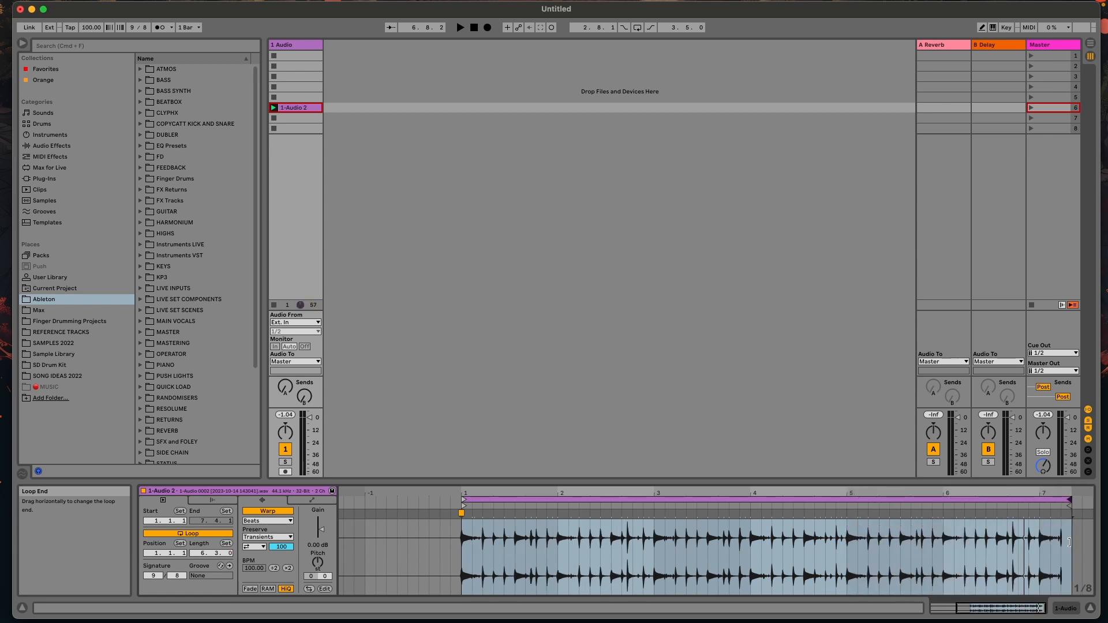
- Loop the clip's first four bars, from 1.1.1 to 5.1.1
left_click_drag(846, 554, 464, 552)
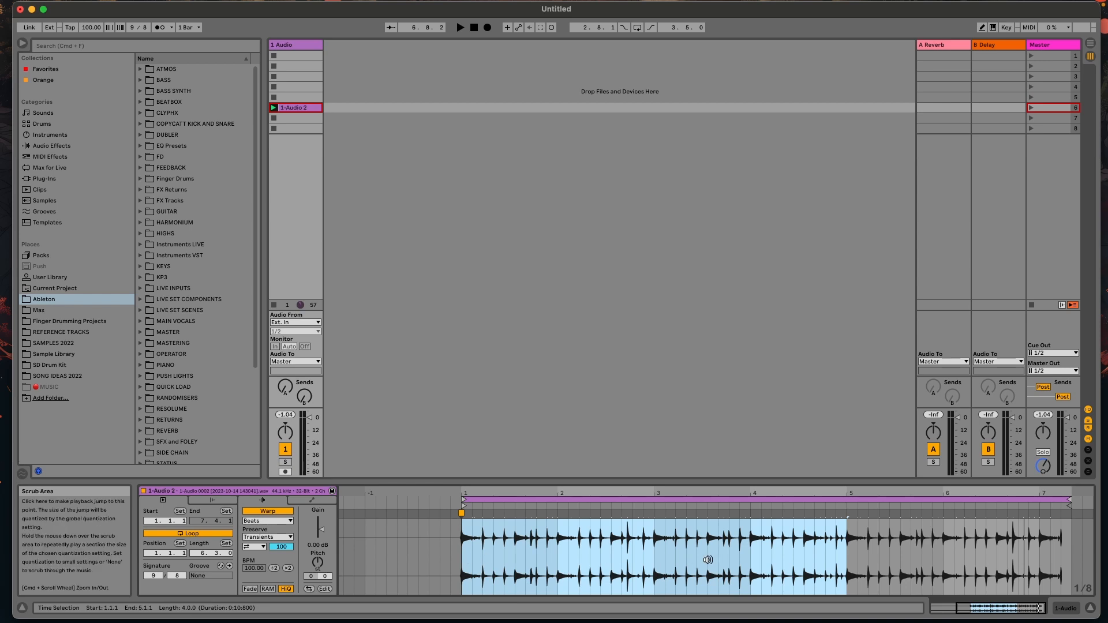
key("super+l")
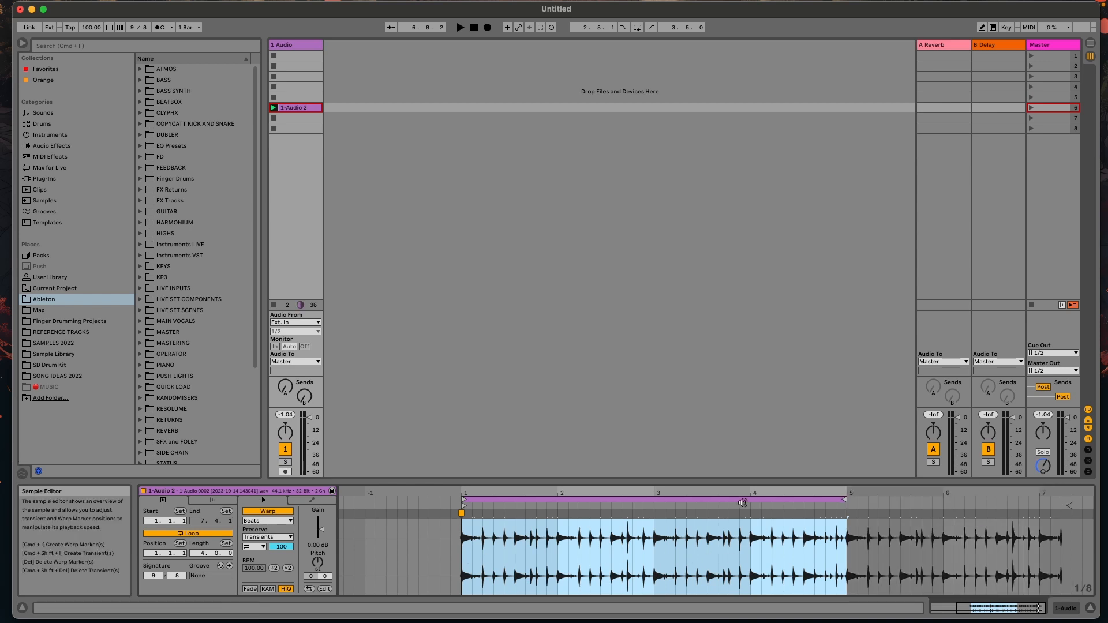
left_click_drag(751, 494, 750, 461)
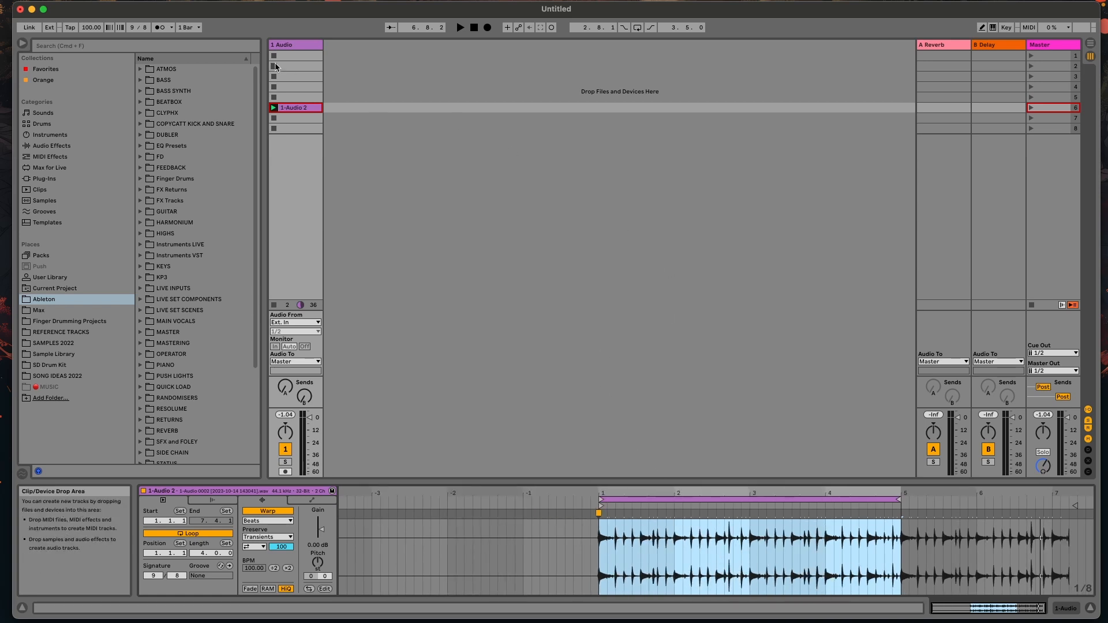
- Turn on the metronome, play the four-bar loop against it, and stop playback
left_click(162, 28)
key("space")
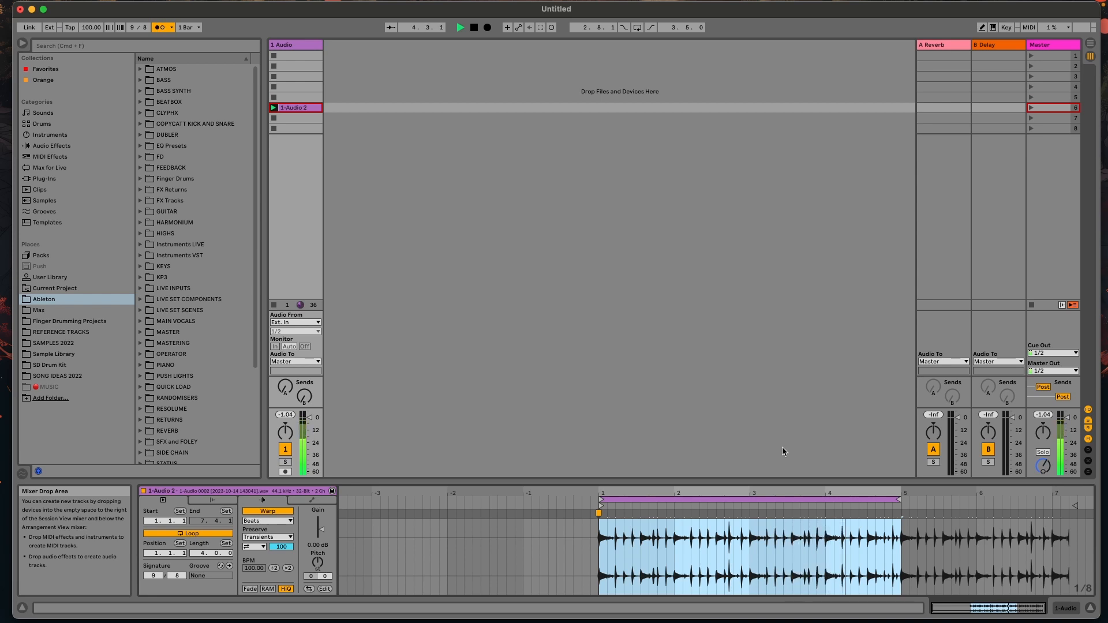
key("space")
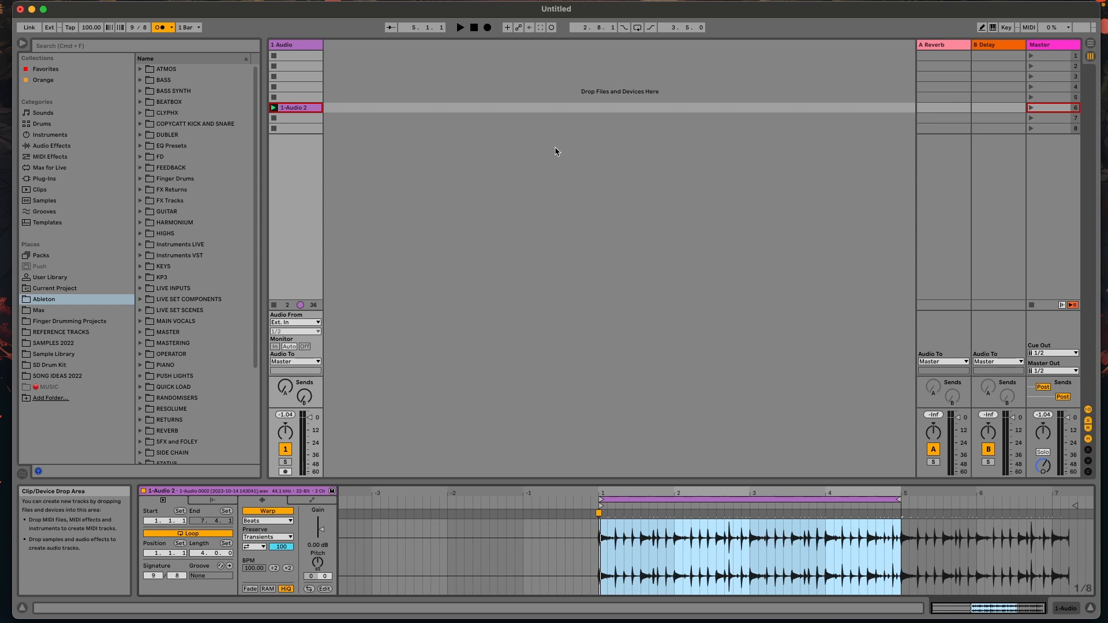
- Insert a second audio track after the first one and select it
left_click(311, 44)
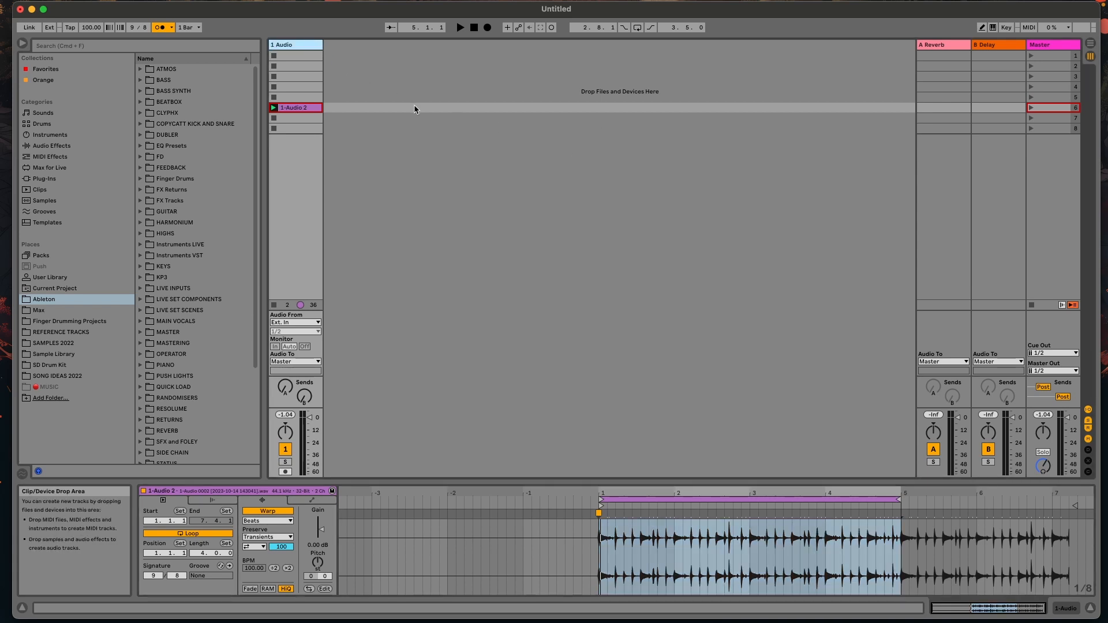
key("super+t")
left_click(305, 45)
left_click(350, 46)
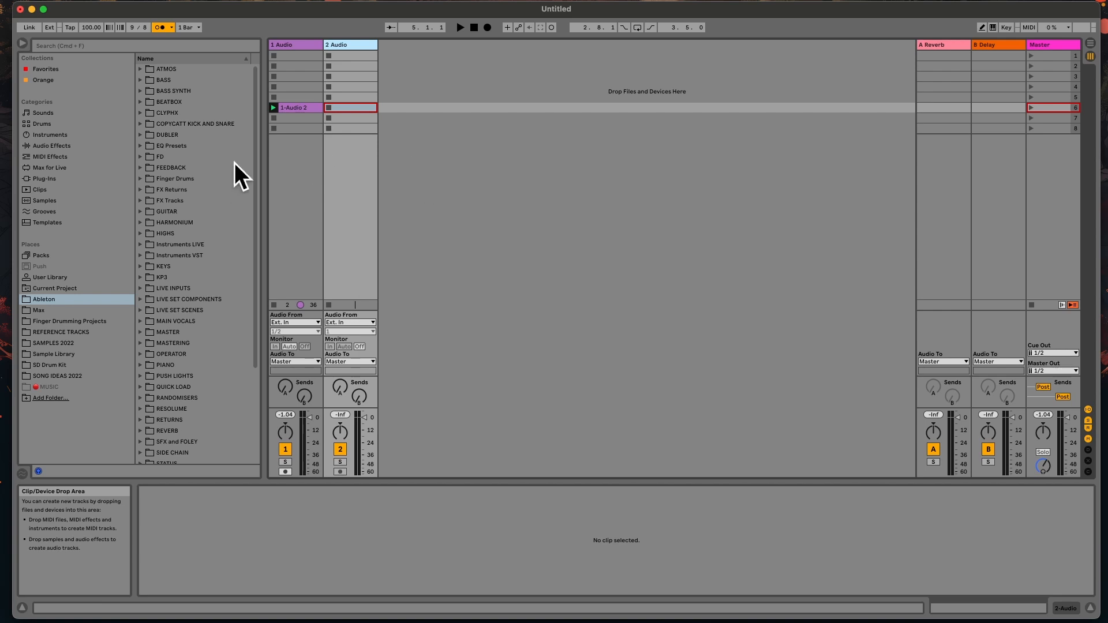
- Set the audio input device to the Fireface UCX in the audio preferences and close them
key("super+comma")
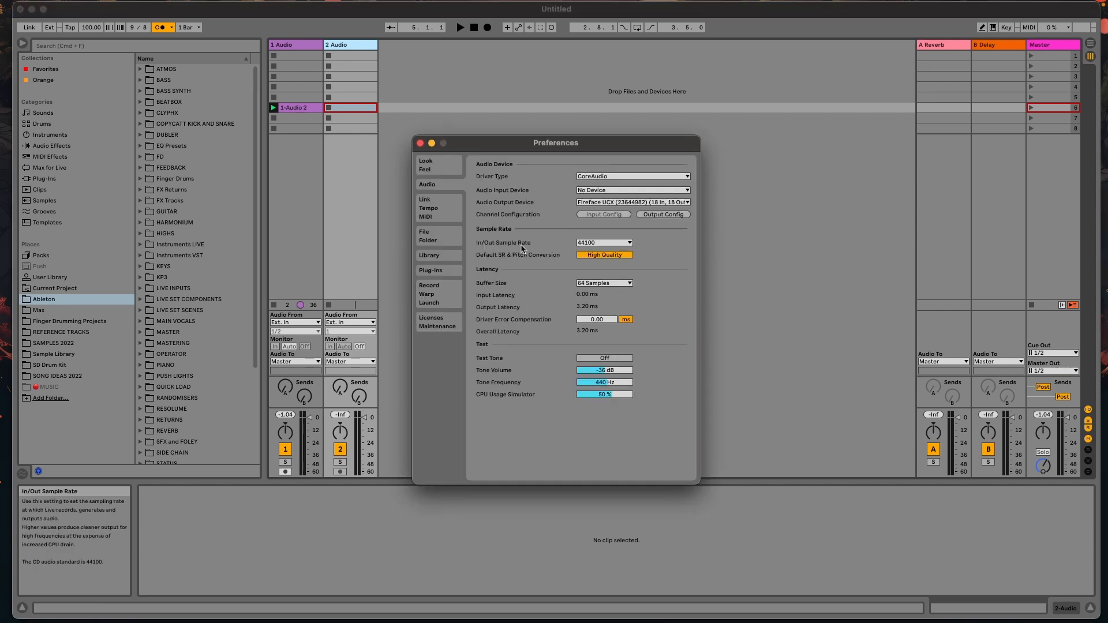
left_click(605, 191)
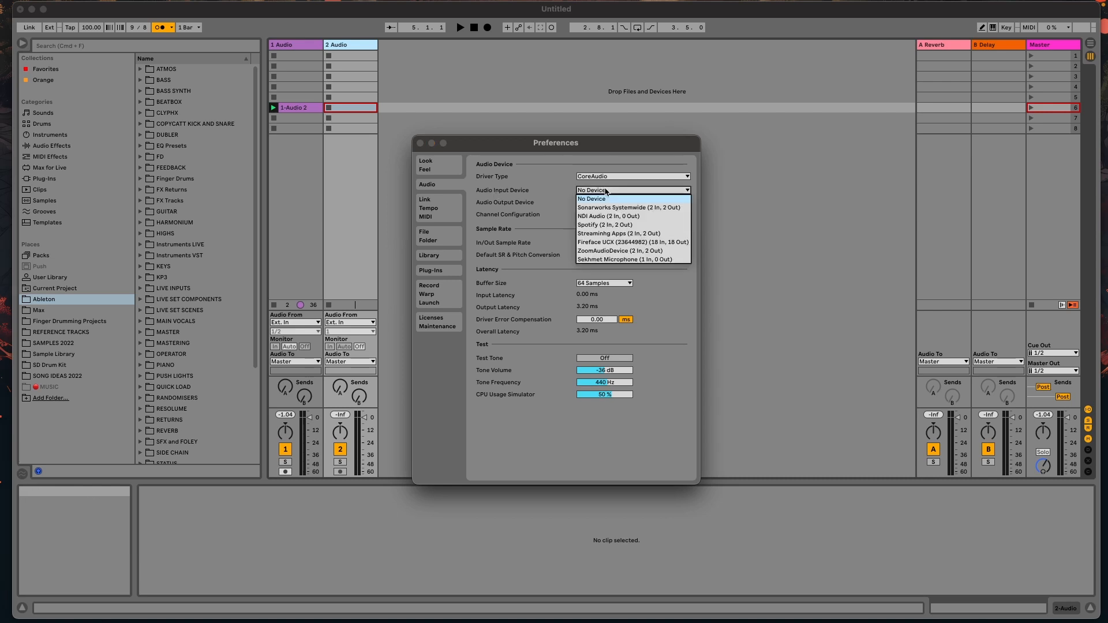
left_click(608, 243)
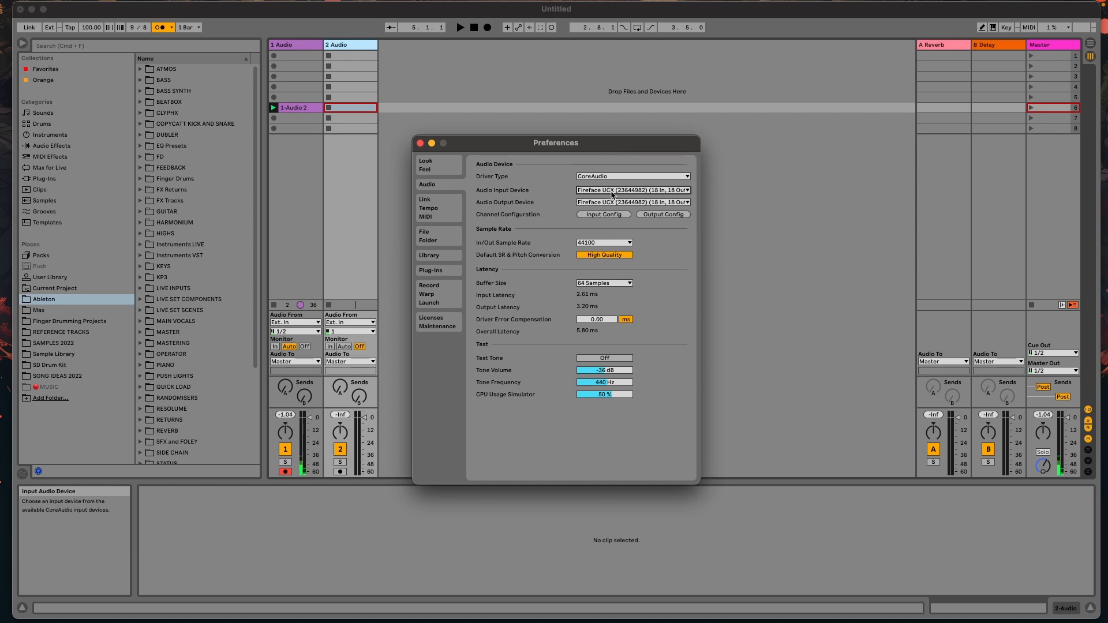
left_click(420, 143)
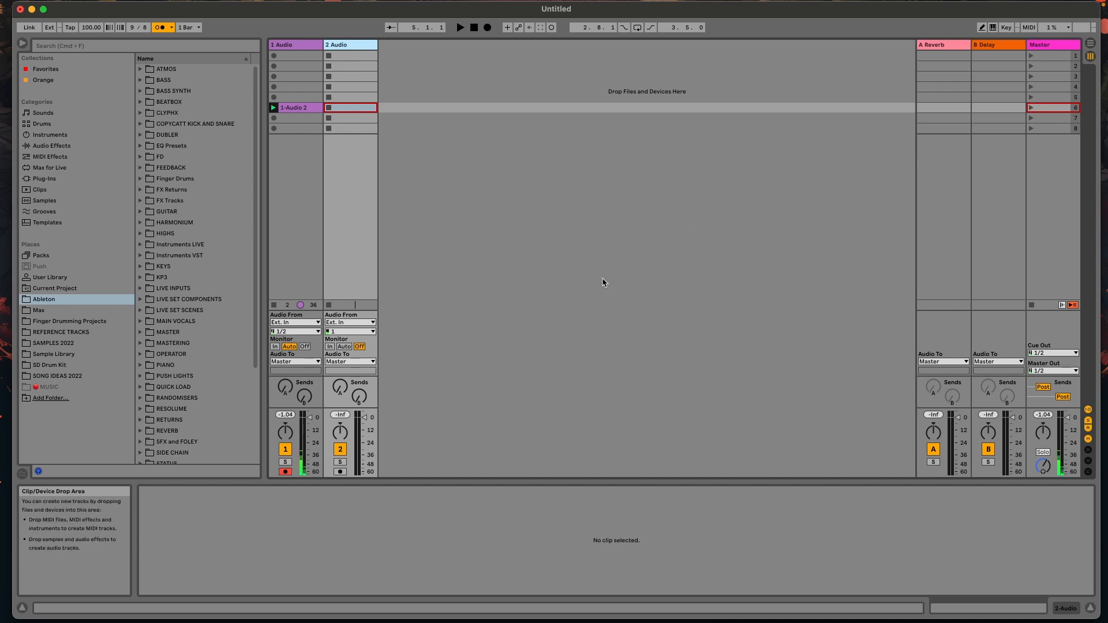
left_click(142, 323)
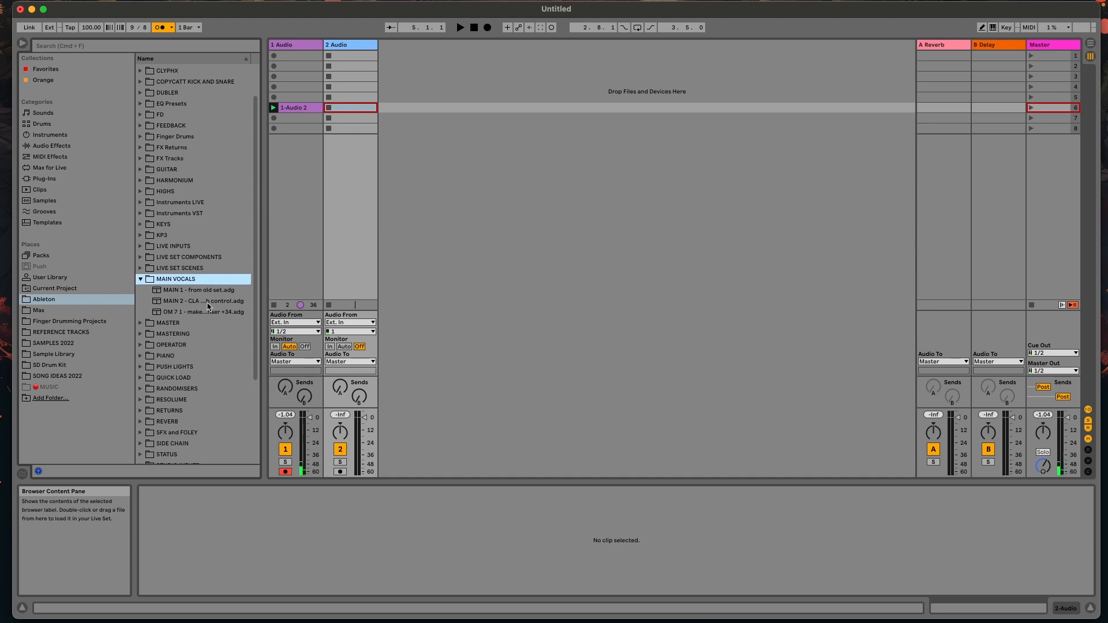
left_click(180, 315)
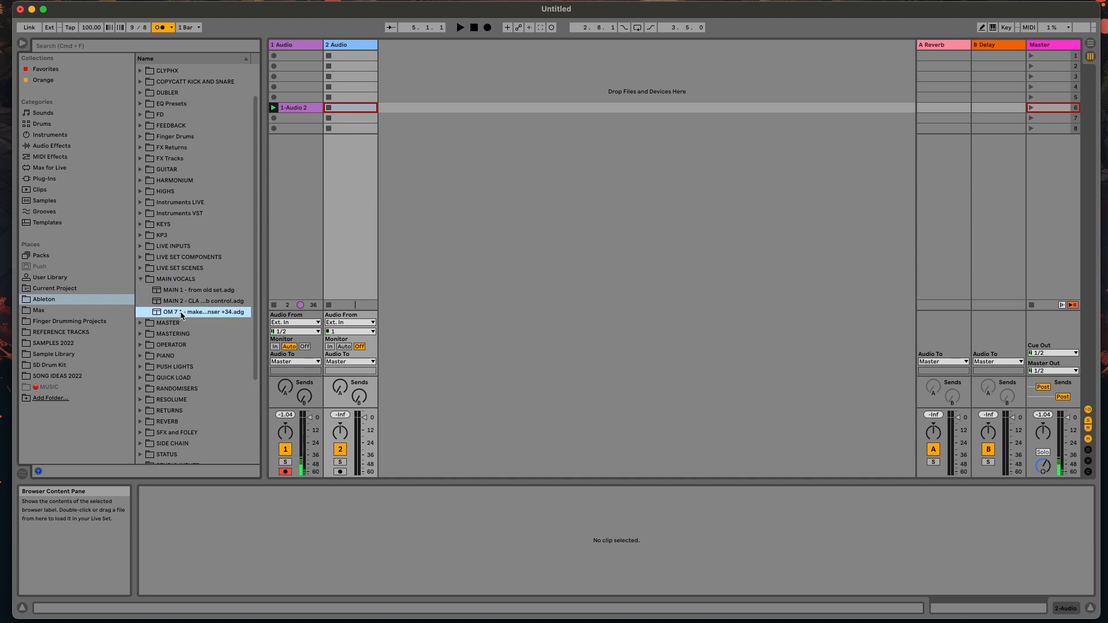
left_click(140, 279)
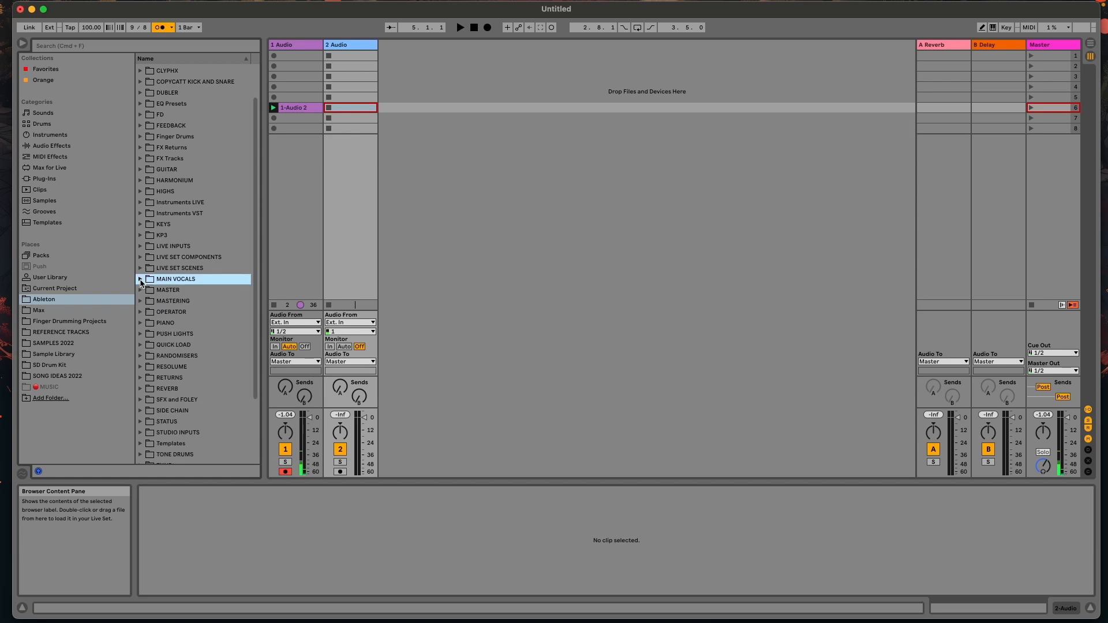
left_click(358, 45)
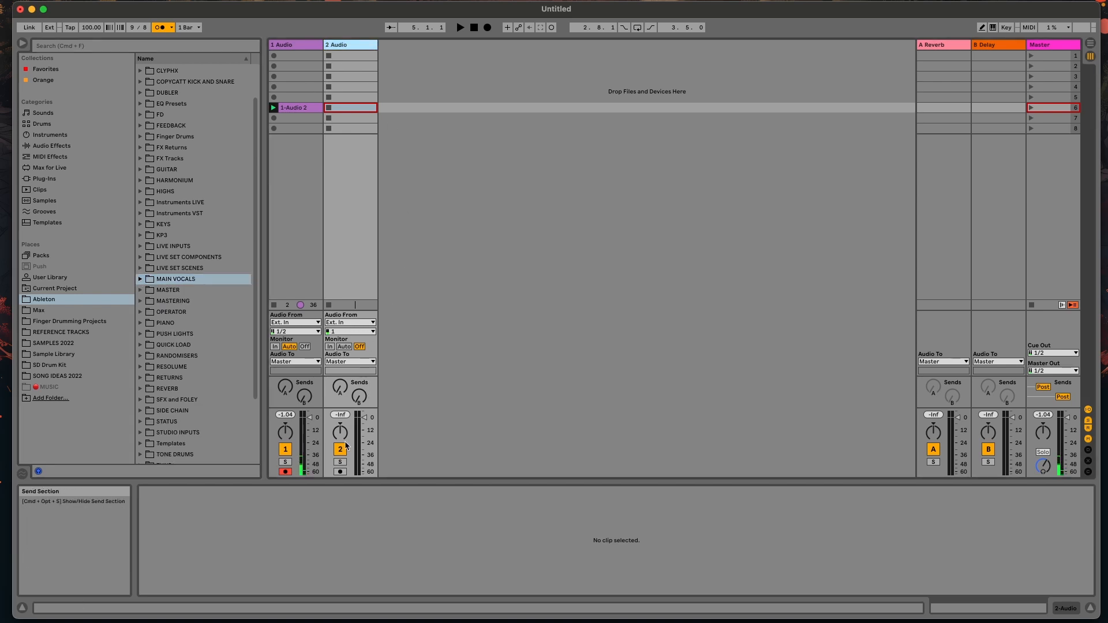
- Switch to GarageBand, decline using the Sekhmet Microphone audio device, and return to Ableton Live
key("super+Tab")
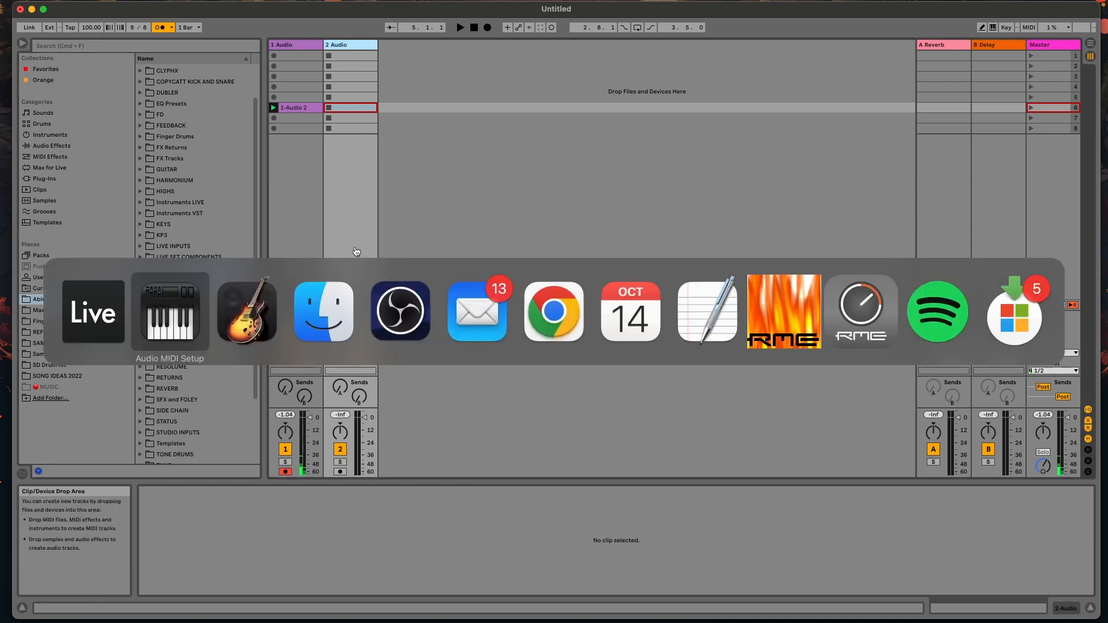
left_click(246, 316)
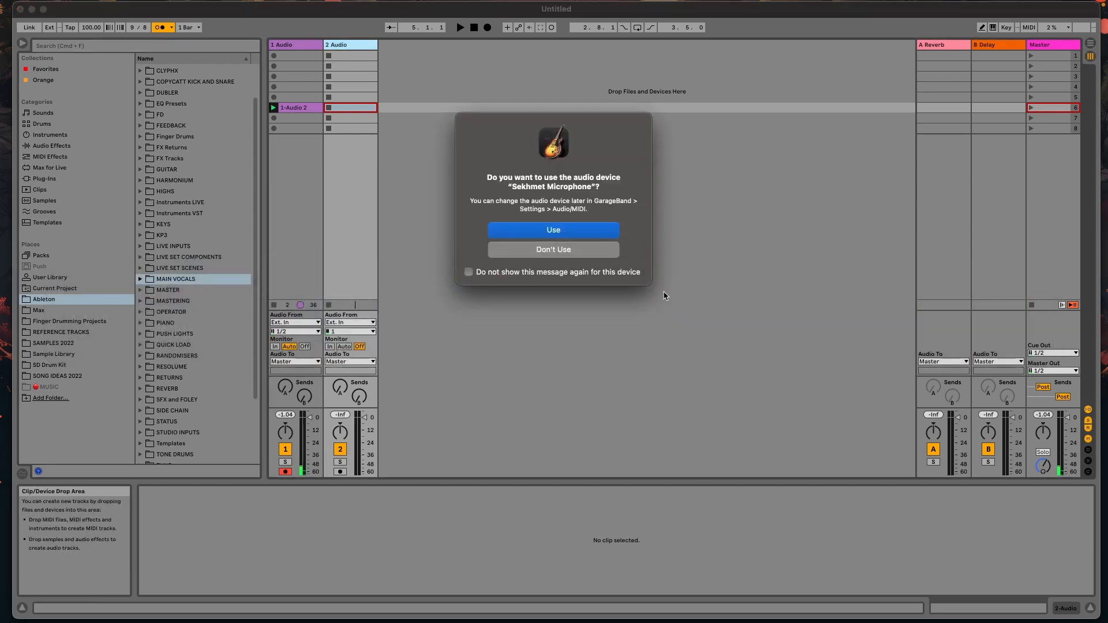
left_click(569, 252)
key("super+Tab")
left_click(96, 317)
key("ctrl+Up")
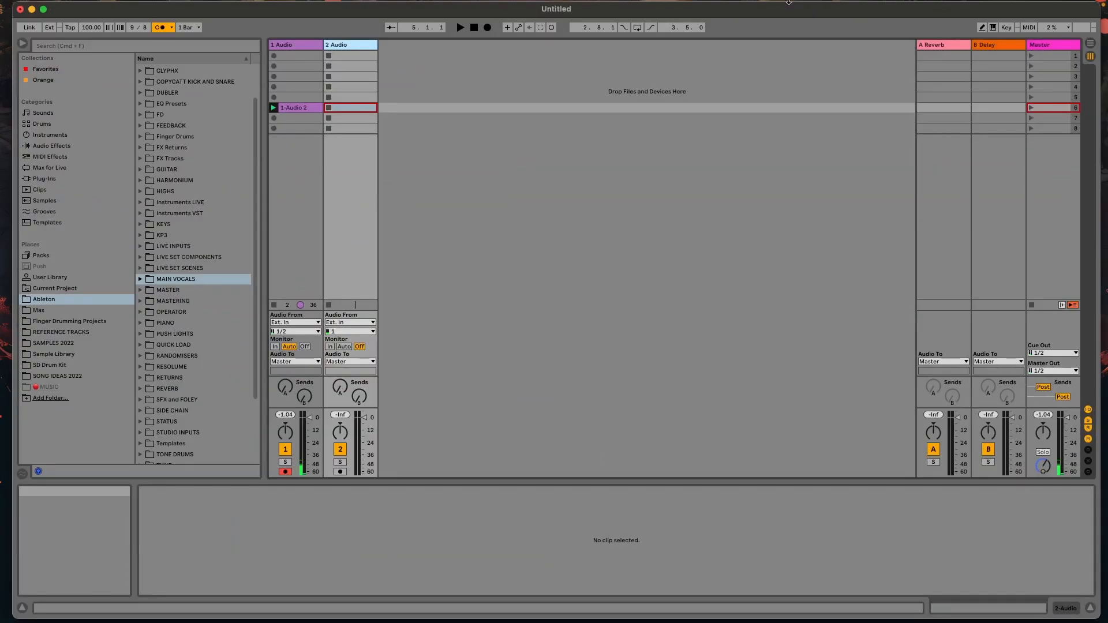
- Switch to GarageBand's Mic Monitoring project to check the Audio 1 track controls, and return to Ableton Live
mouse_move(1107, 1)
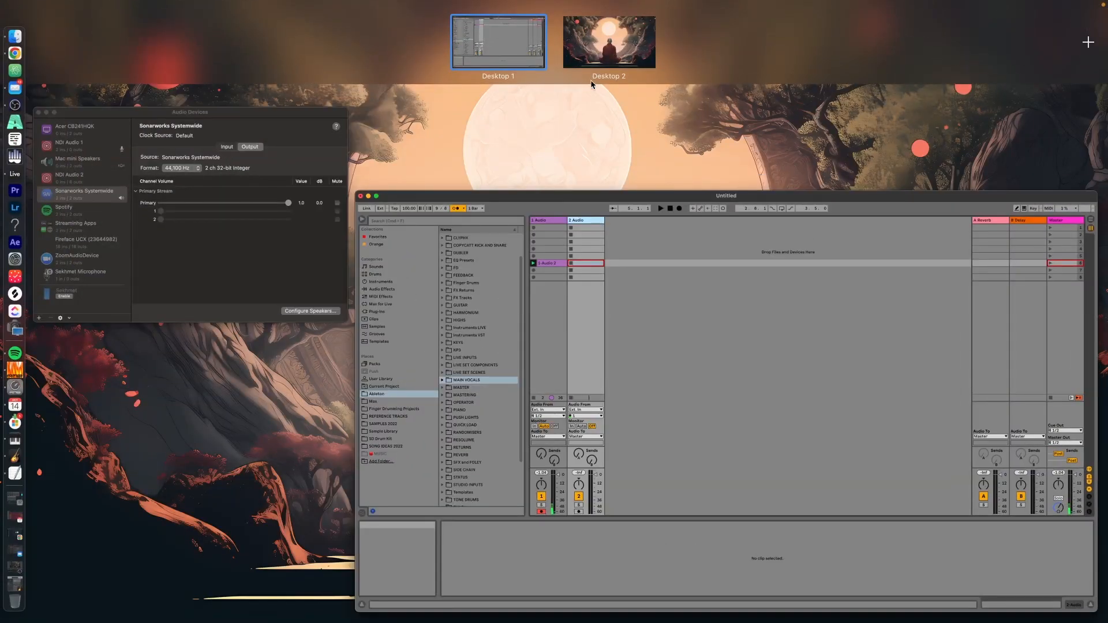
left_click(17, 462)
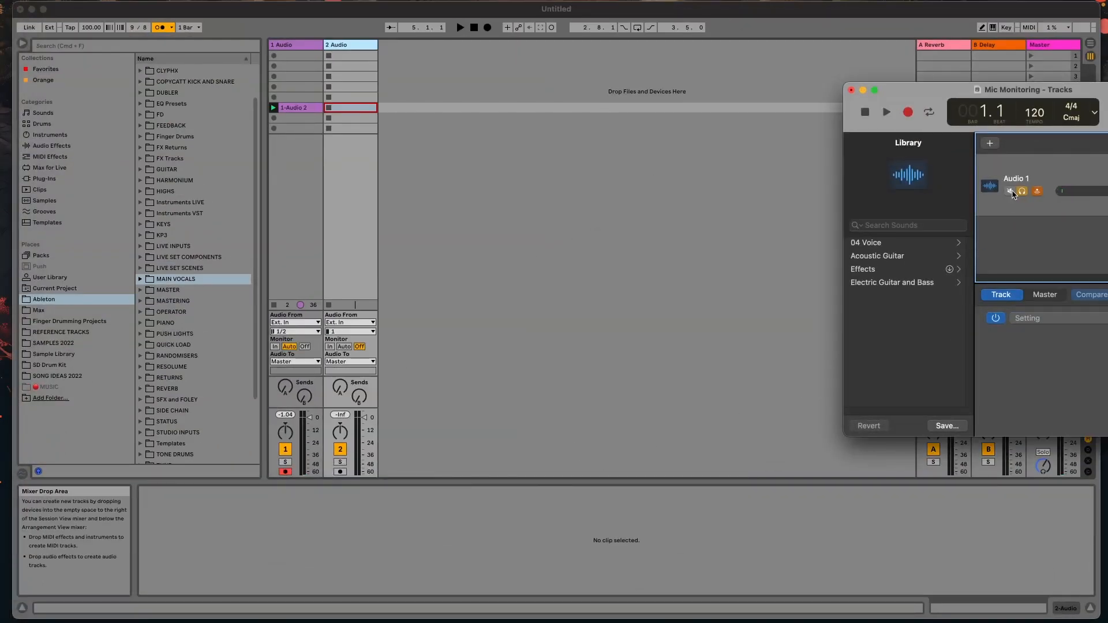
left_click(591, 195)
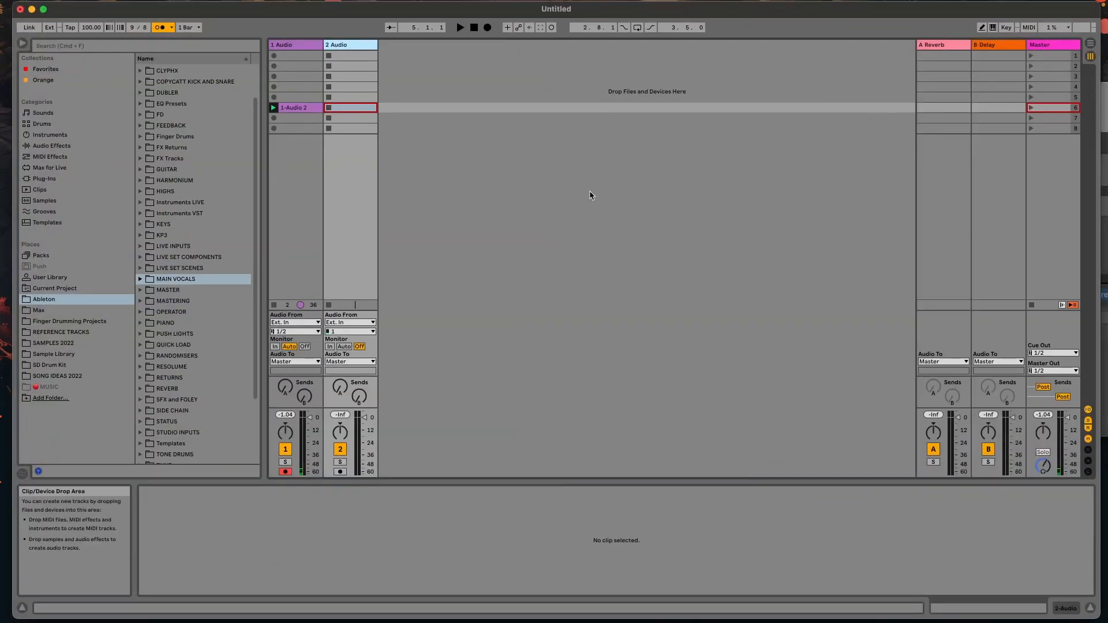
- Arm the second audio track with monitoring set to Auto, play the first track's clip briefly, and disarm the first track
left_click(340, 472)
left_click(344, 347)
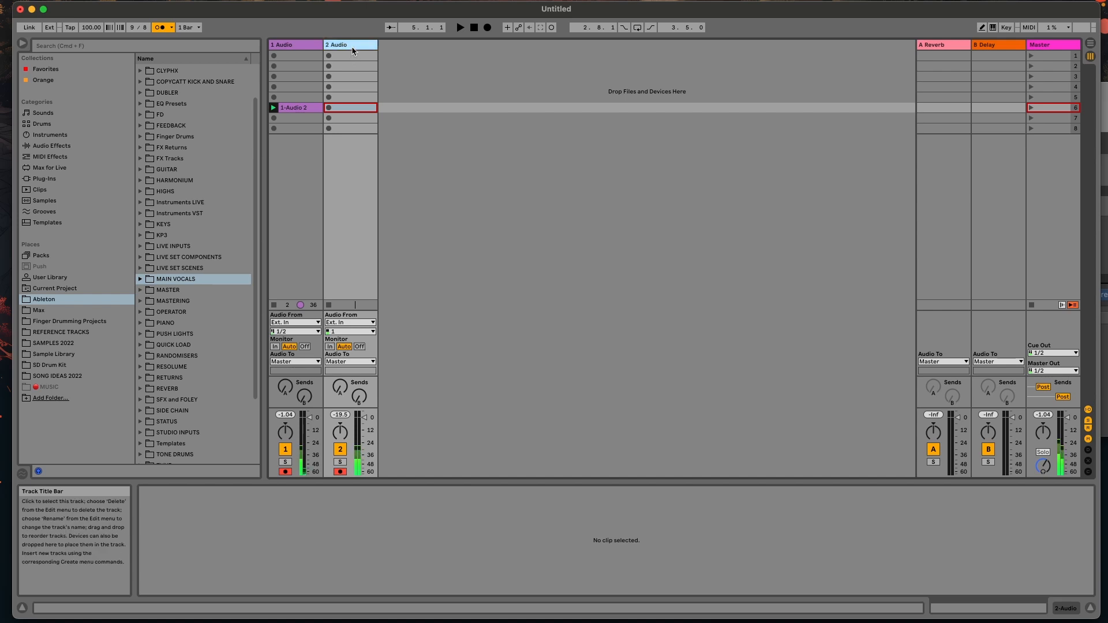
left_click(294, 47)
key("space")
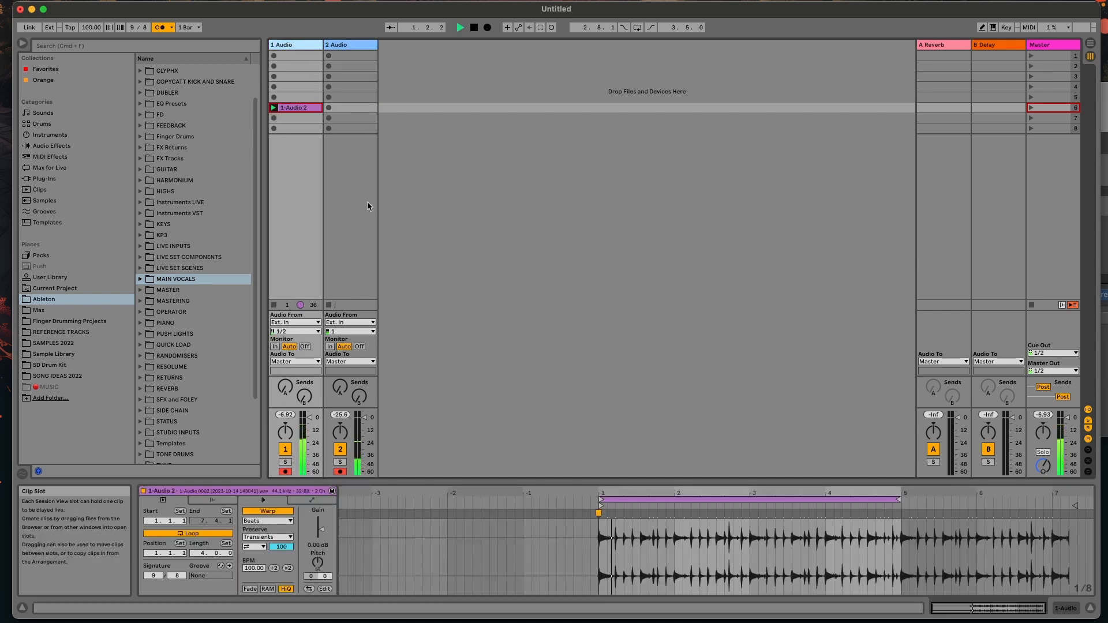
left_click(349, 48)
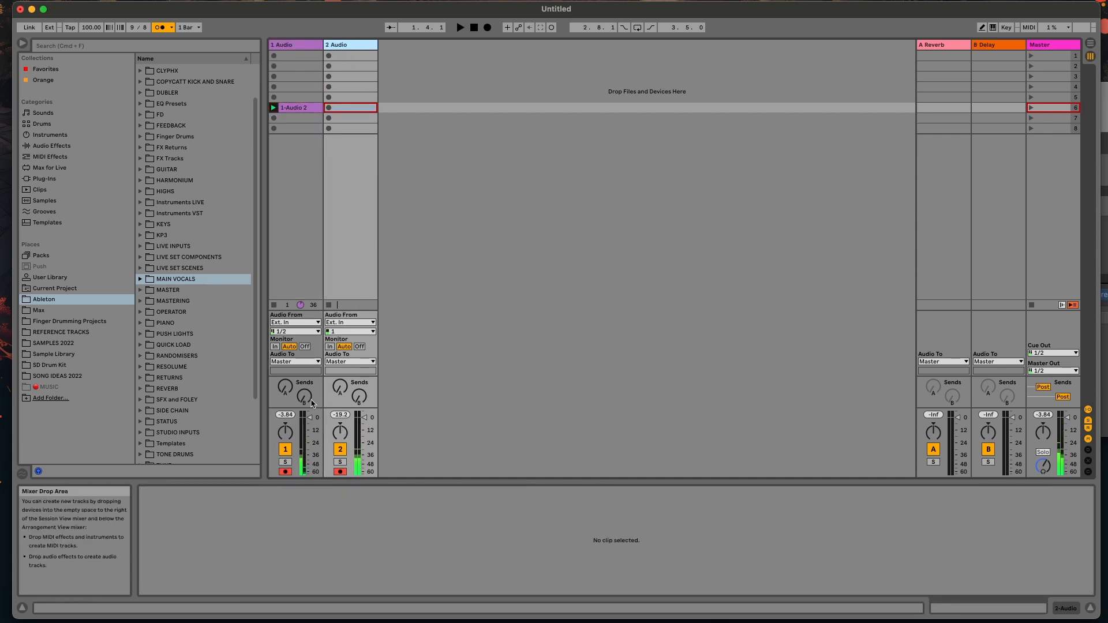
left_click(285, 472)
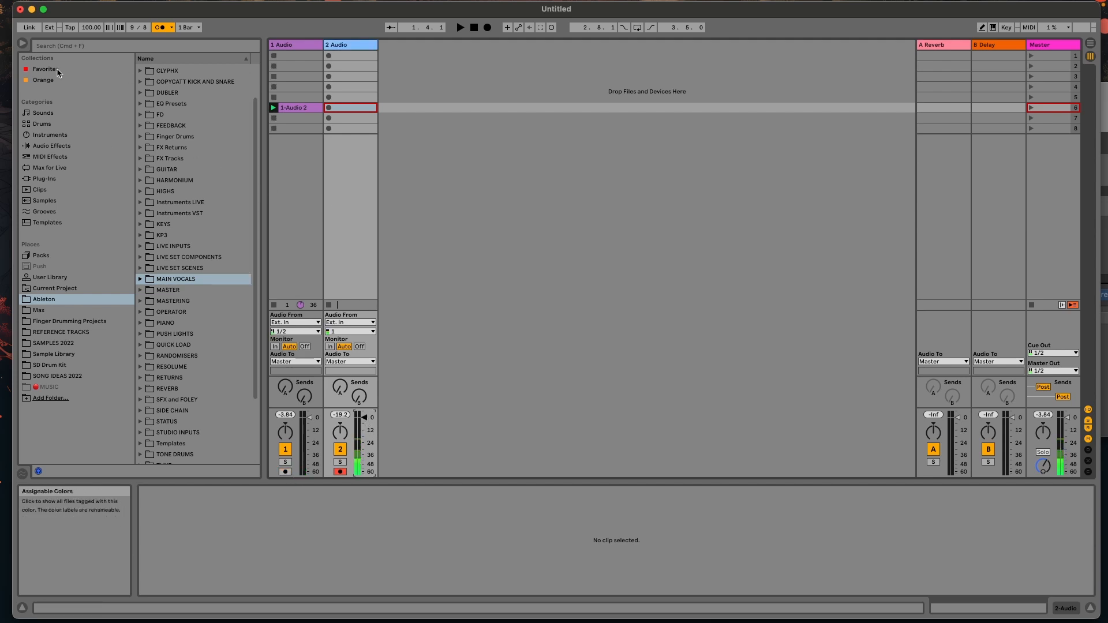
- Add a Compressor from the Dynamics effects to the second track, with the threshold at about -47.7 dB and Makeup on
left_click(62, 147)
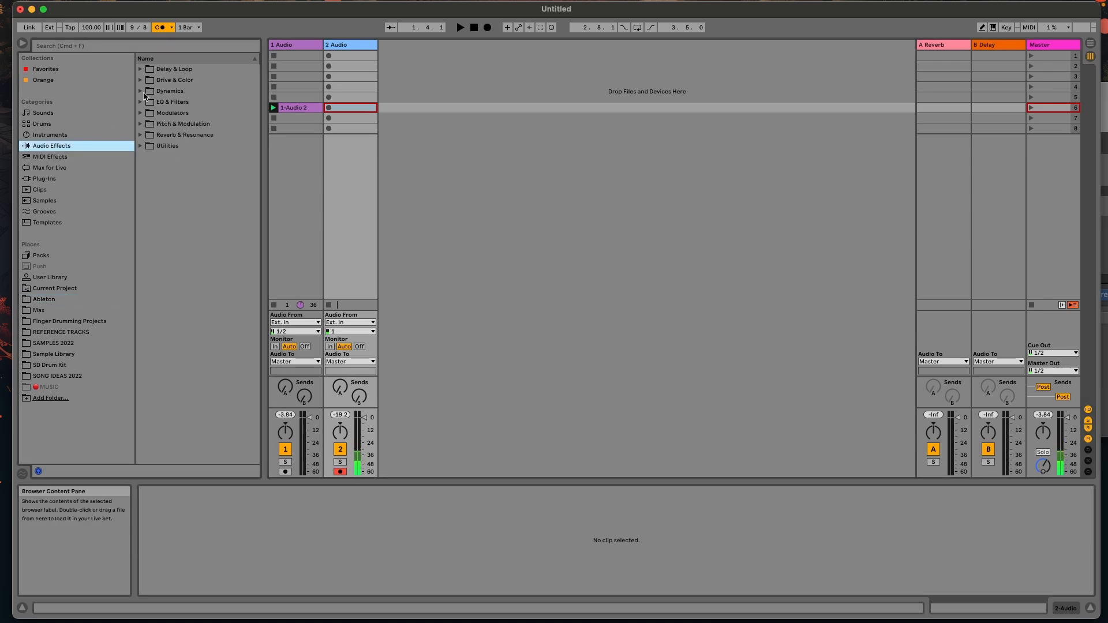
left_click(140, 91)
left_click_drag(187, 102, 359, 45)
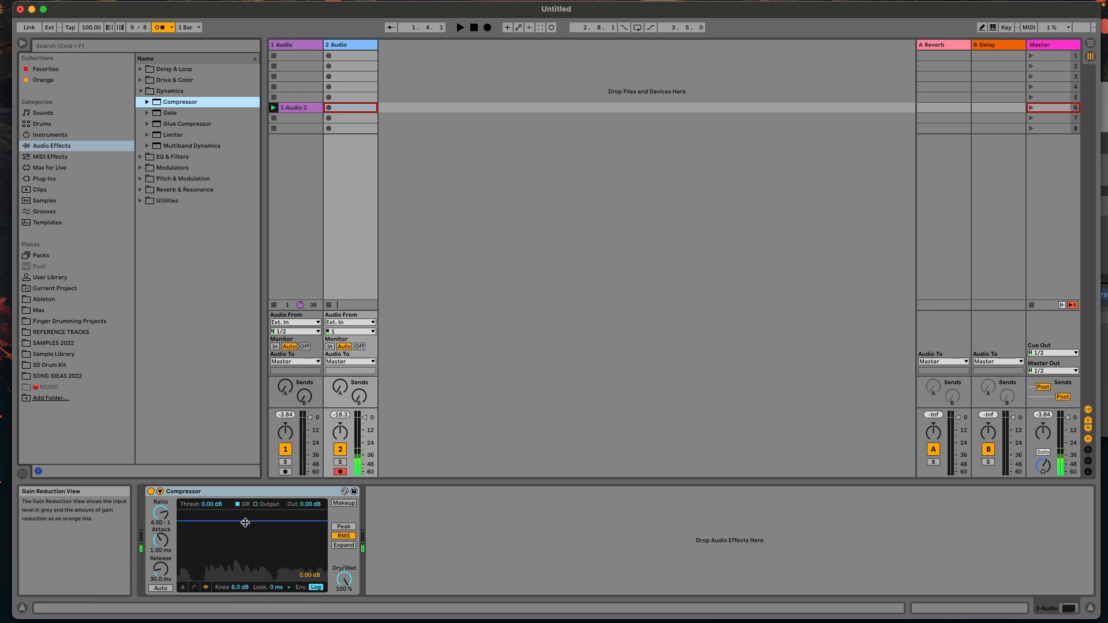
left_click_drag(245, 521, 245, 574)
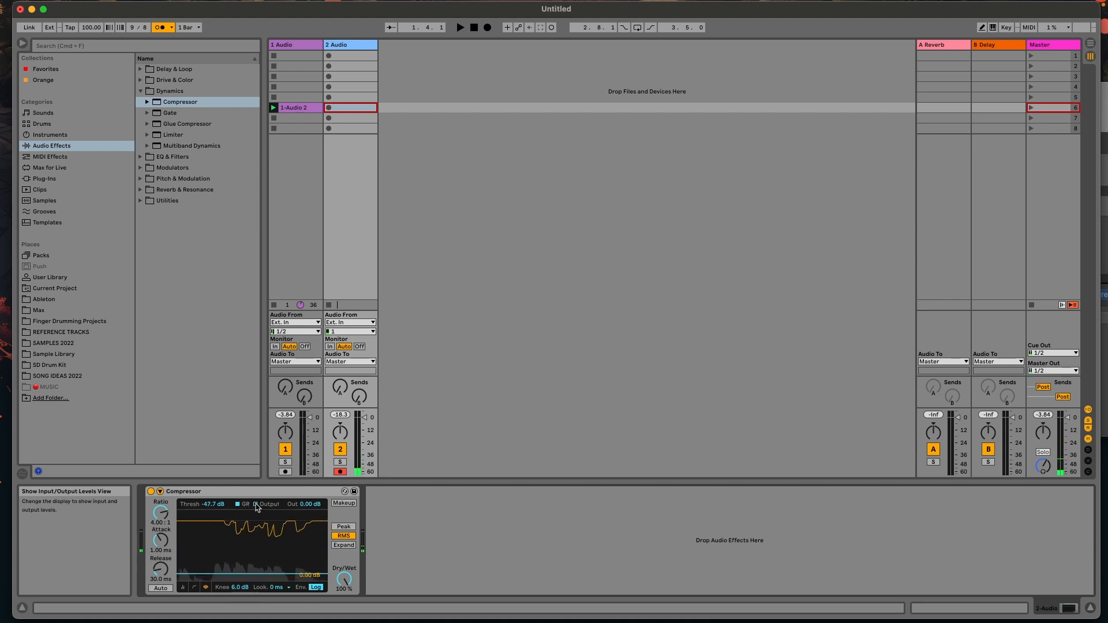
left_click(340, 506)
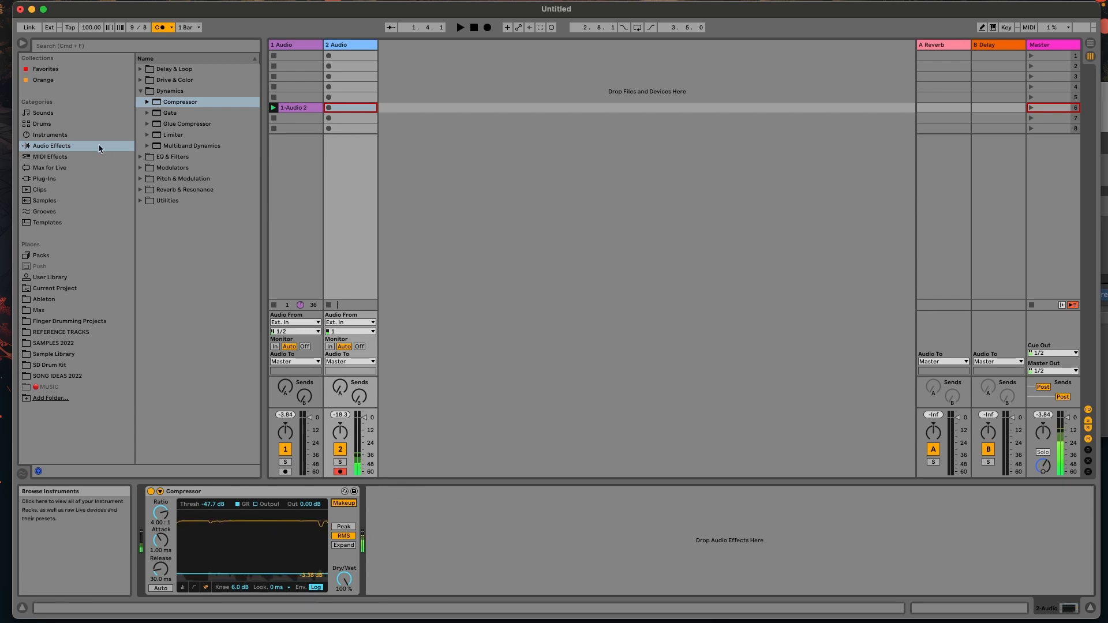
- Search the browser for "eq" and add EQ Eight after the Compressor on the second track
left_click(140, 91)
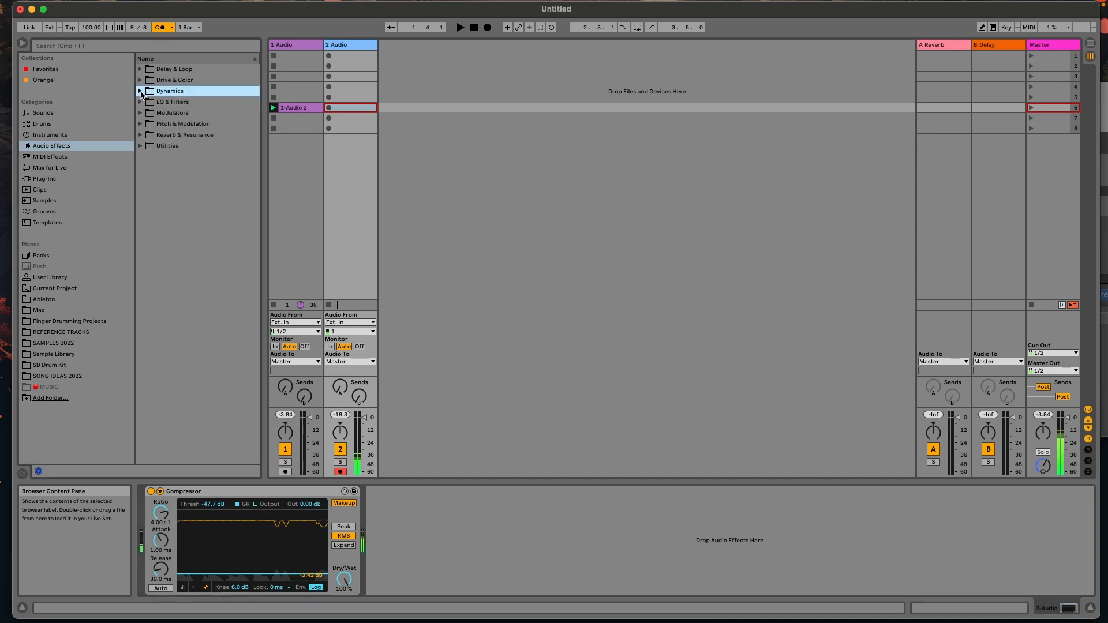
left_click(87, 46)
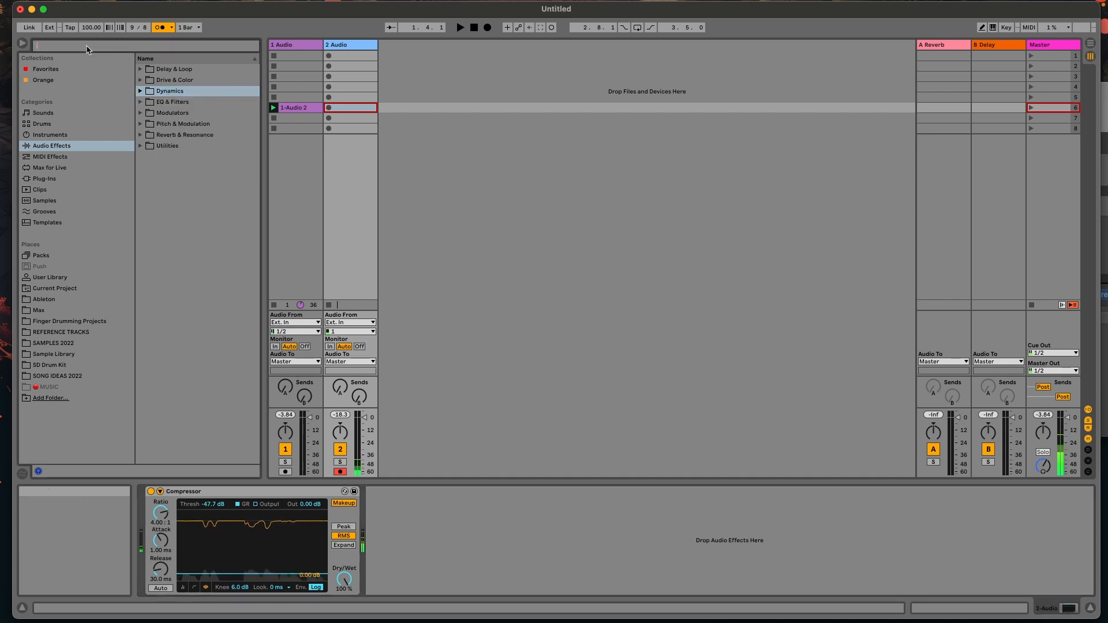
key("super+f")
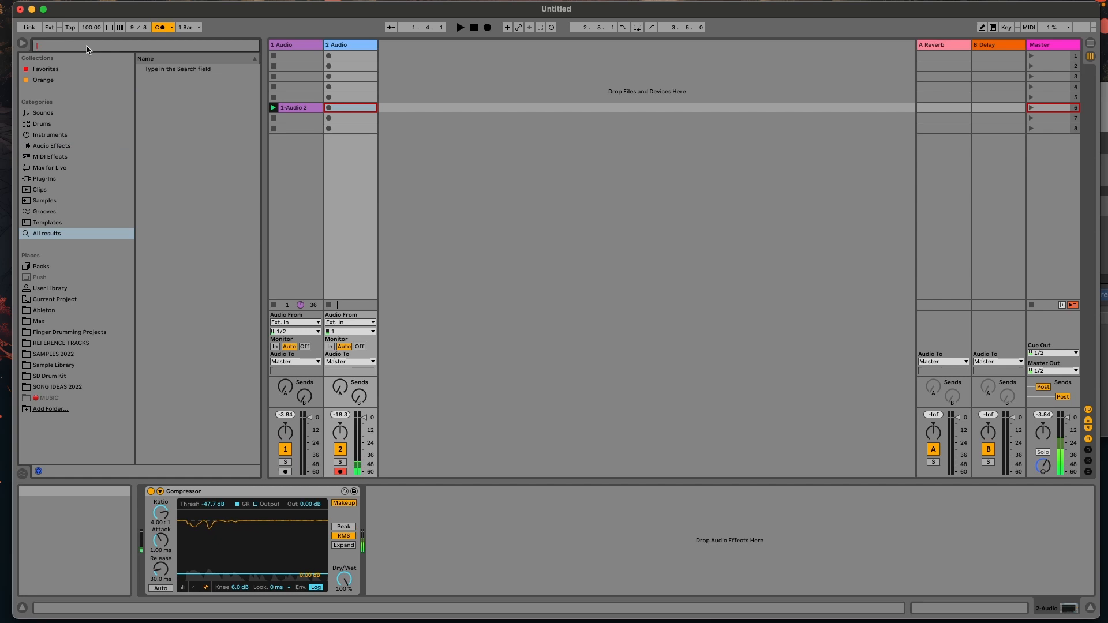
type("eq")
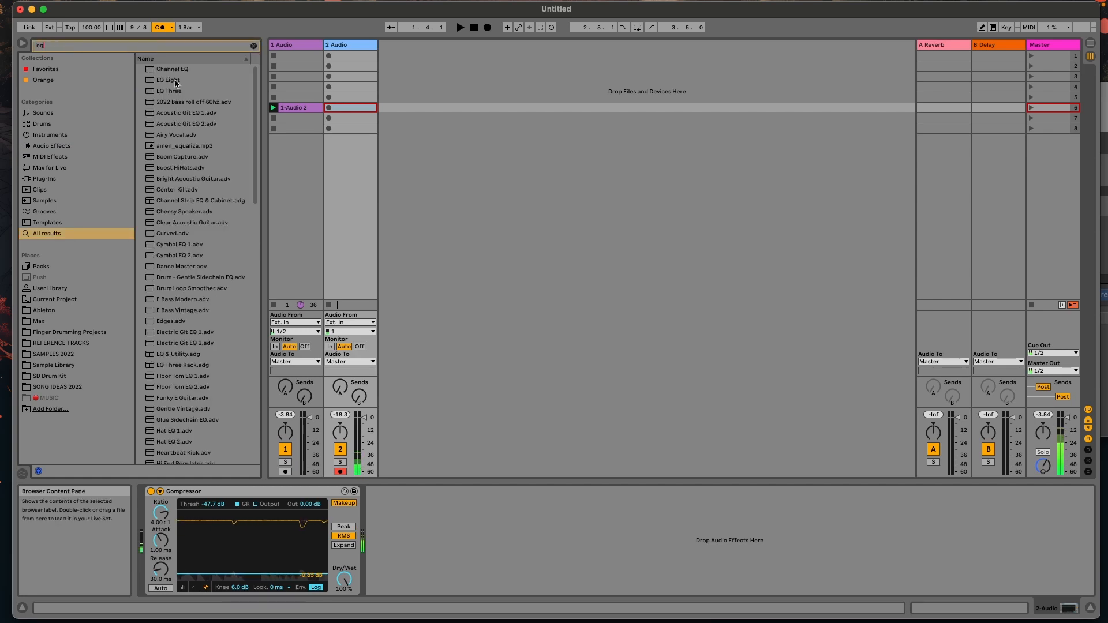
left_click_drag(170, 83, 460, 555)
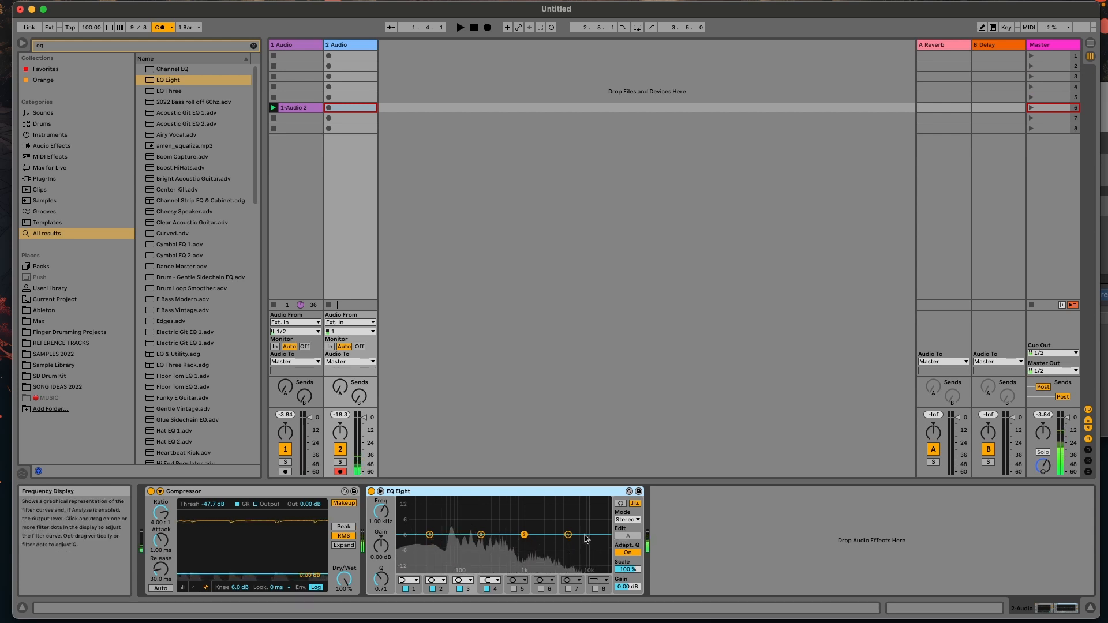
- Change EQ Eight's band 1 to a low-cut filter, sweep it up through the spectrum, and bring it down to 10 Hz
left_click(411, 580)
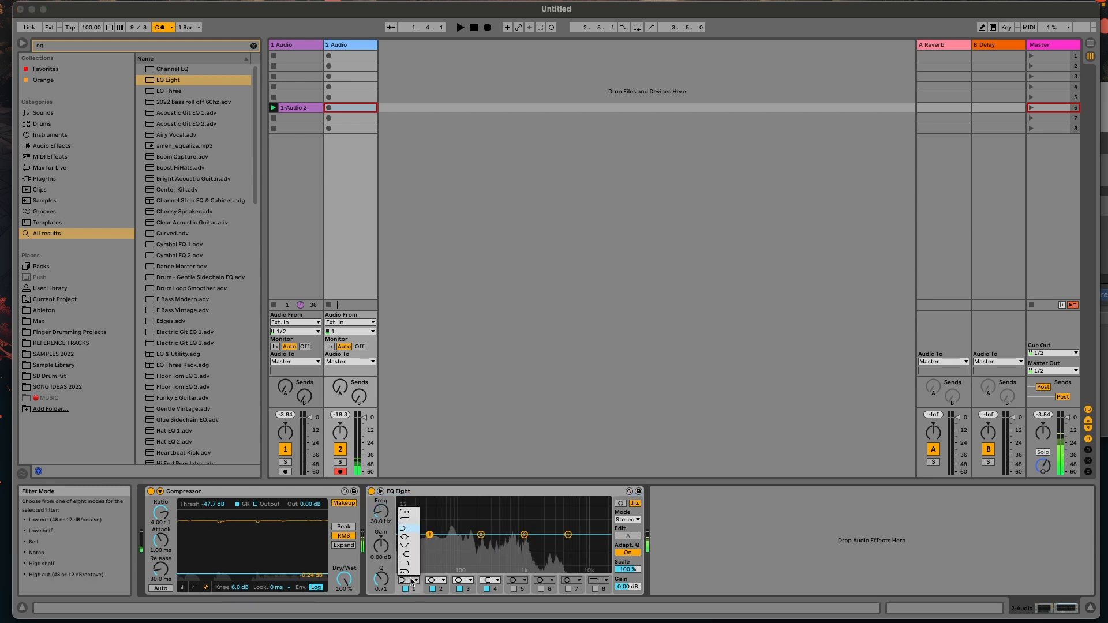
left_click(413, 525)
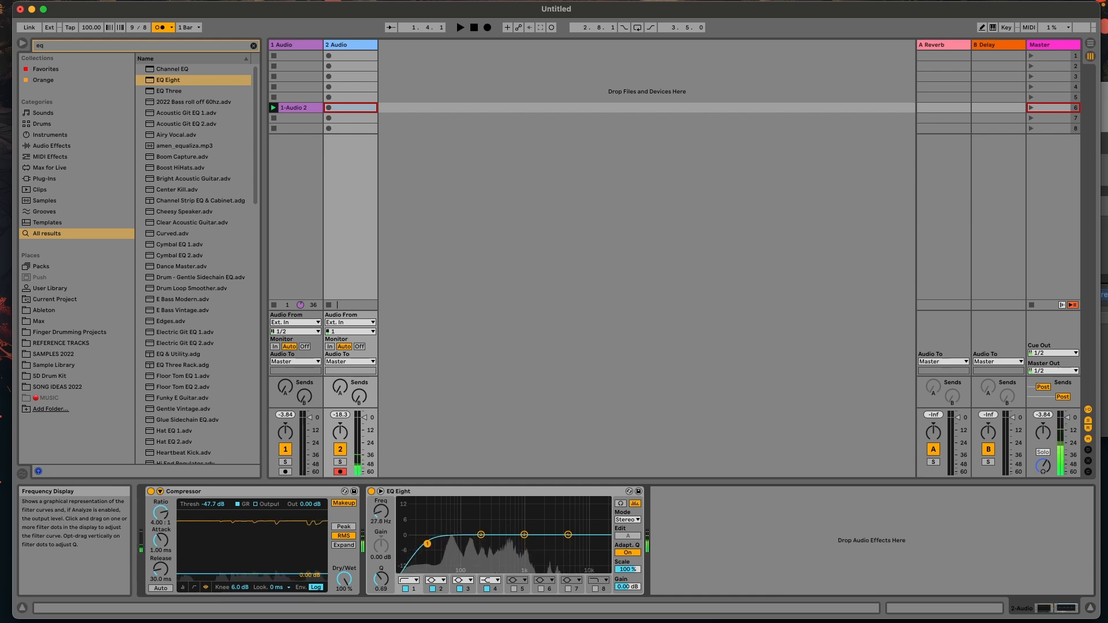
left_click_drag(427, 544, 482, 545)
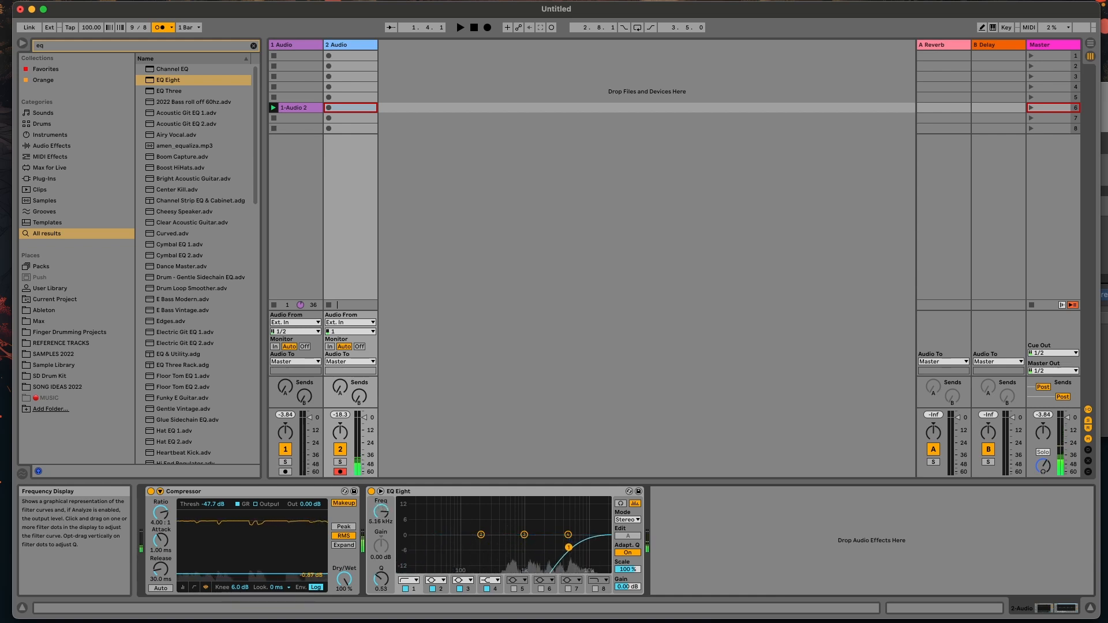
left_click_drag(580, 548, 579, 548)
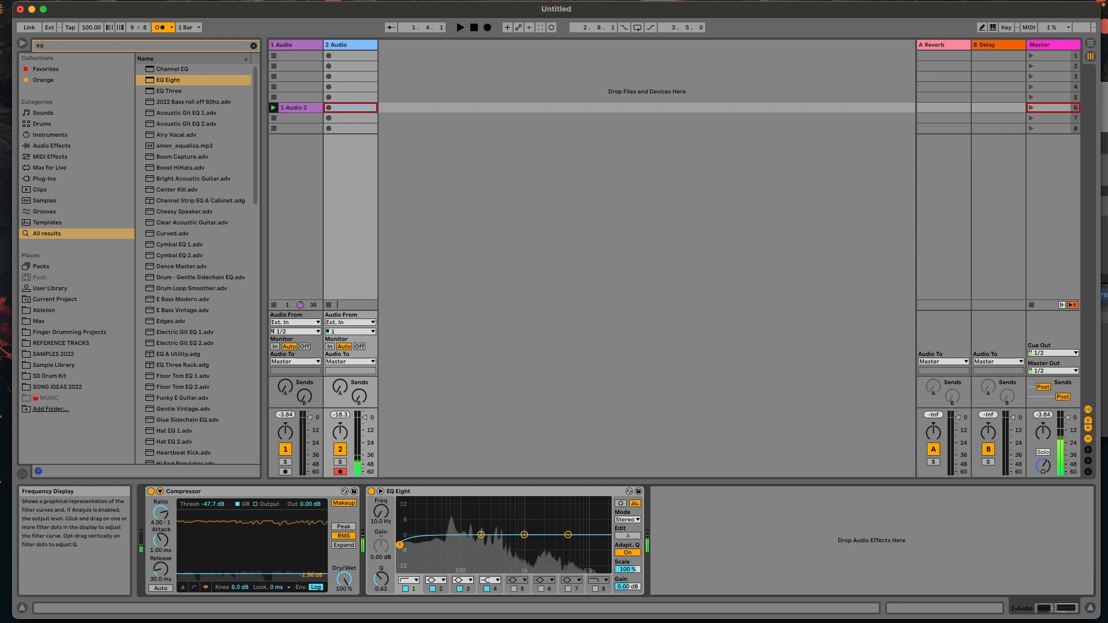
- Enable EQ Eight's band 8 high cut above about 10 kHz and dip band 3 at around 480 Hz
left_click(595, 588)
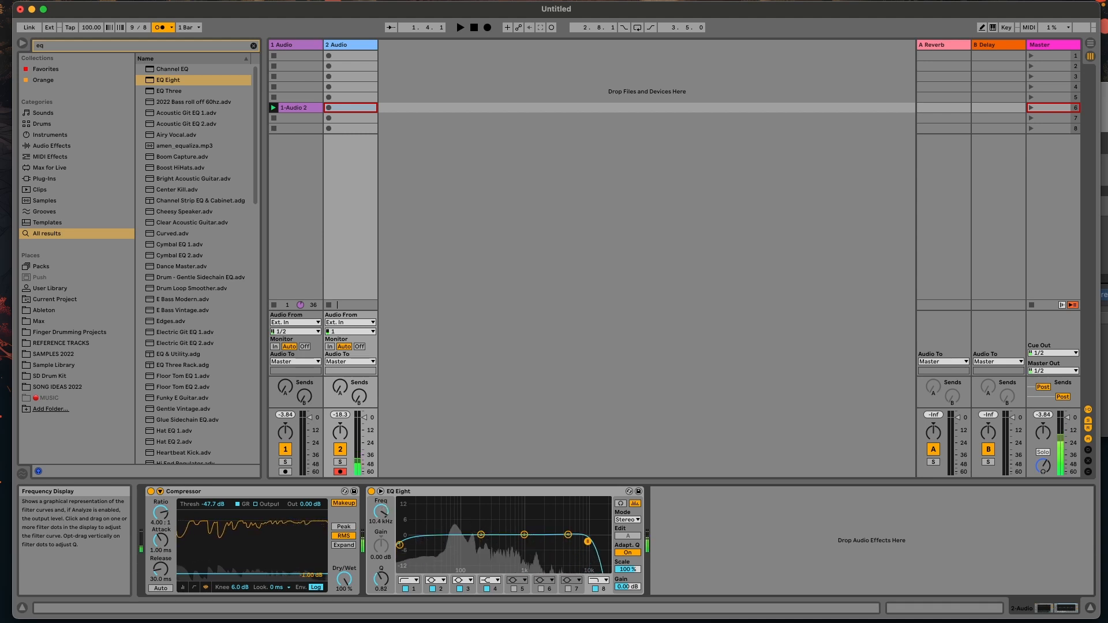
left_click_drag(604, 541, 608, 542)
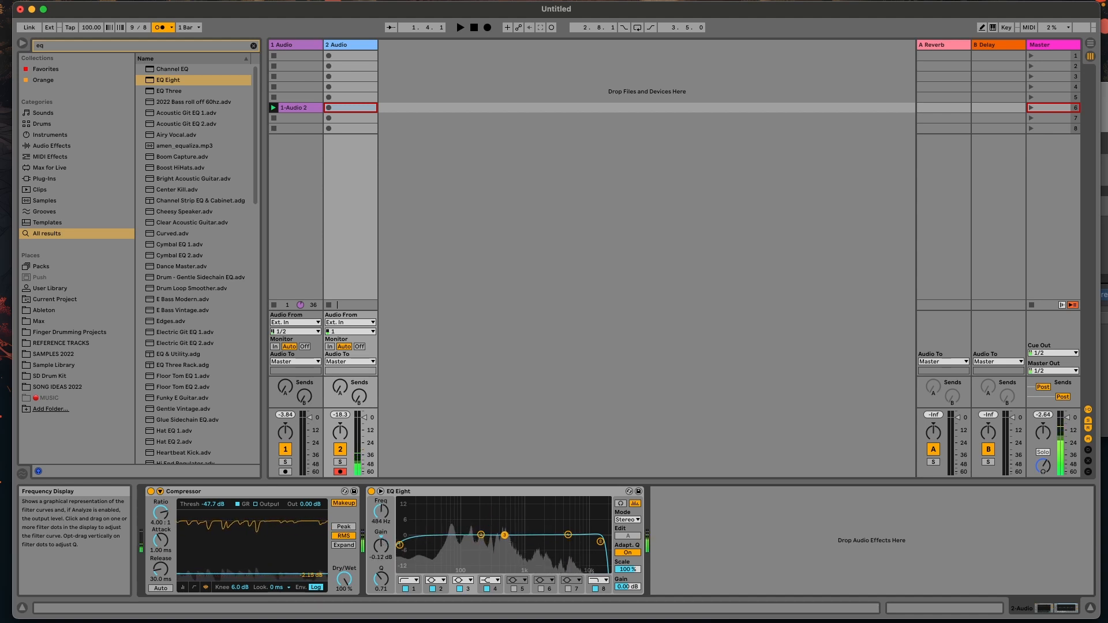
left_click_drag(503, 547, 503, 549)
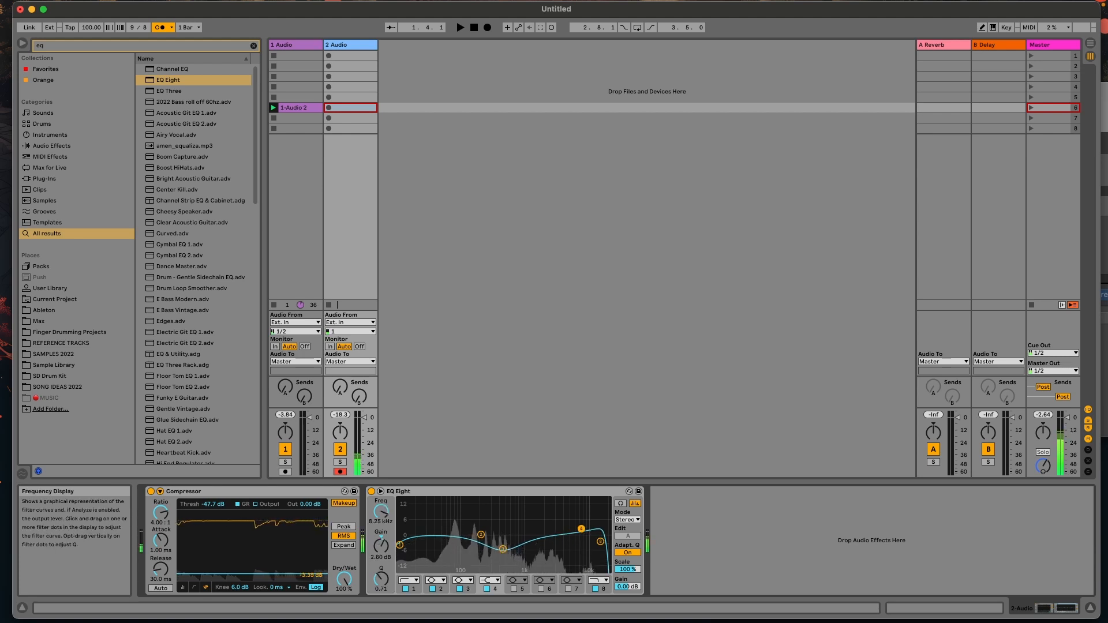
- Disable EQ Eight's band 8, enable band 7, and set the band 4 high shelf to about 2.67 kHz with 2.85 dB gain
left_click(595, 589)
left_click(568, 589)
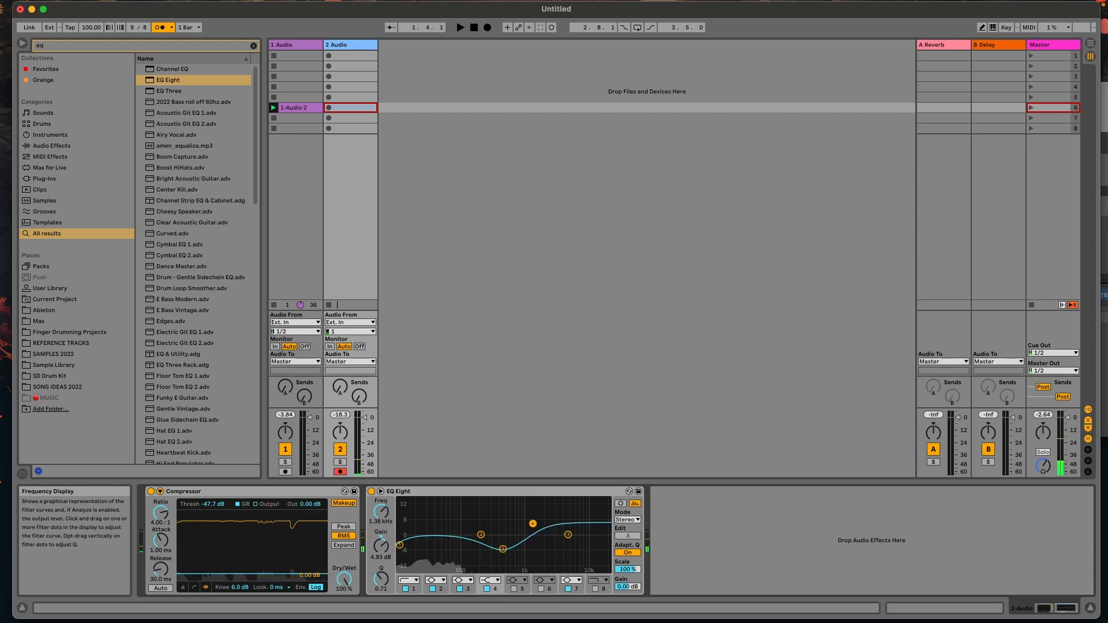
left_click_drag(532, 523, 537, 524)
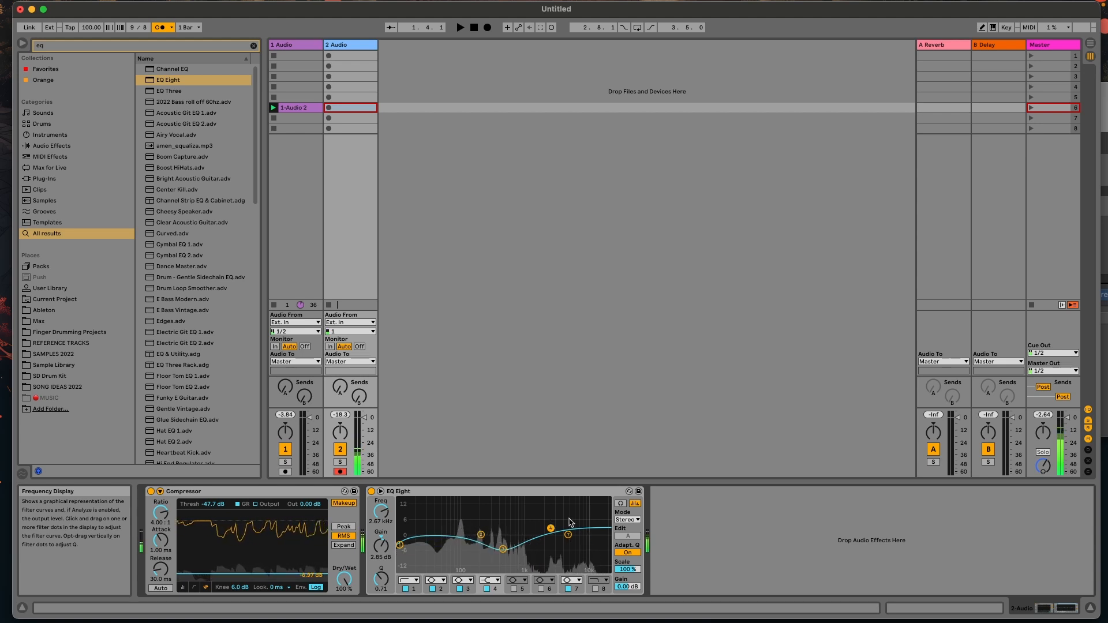
- Bypass and re-enable EQ Eight to compare the sound, and move the band 1 low cut to about 14.4 Hz
left_click(371, 492)
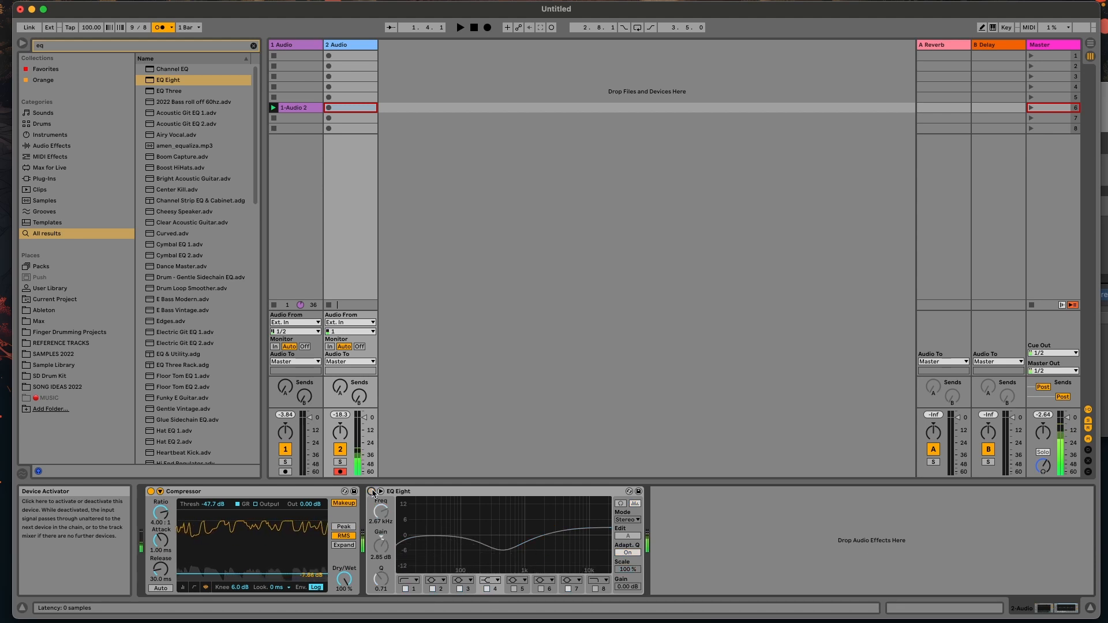
left_click(372, 492)
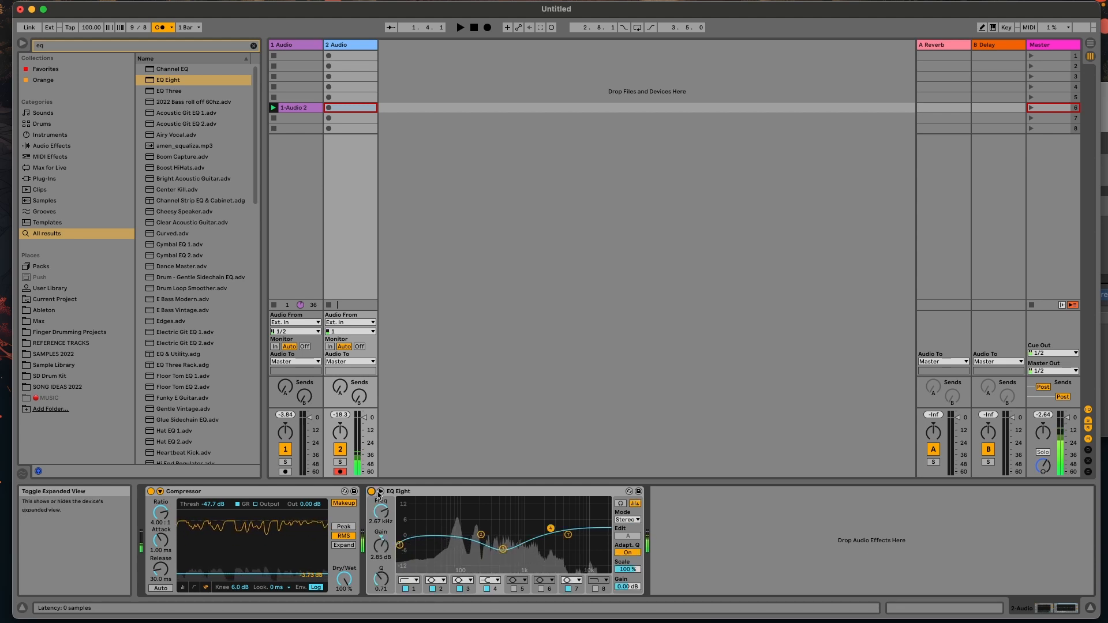
left_click(400, 545)
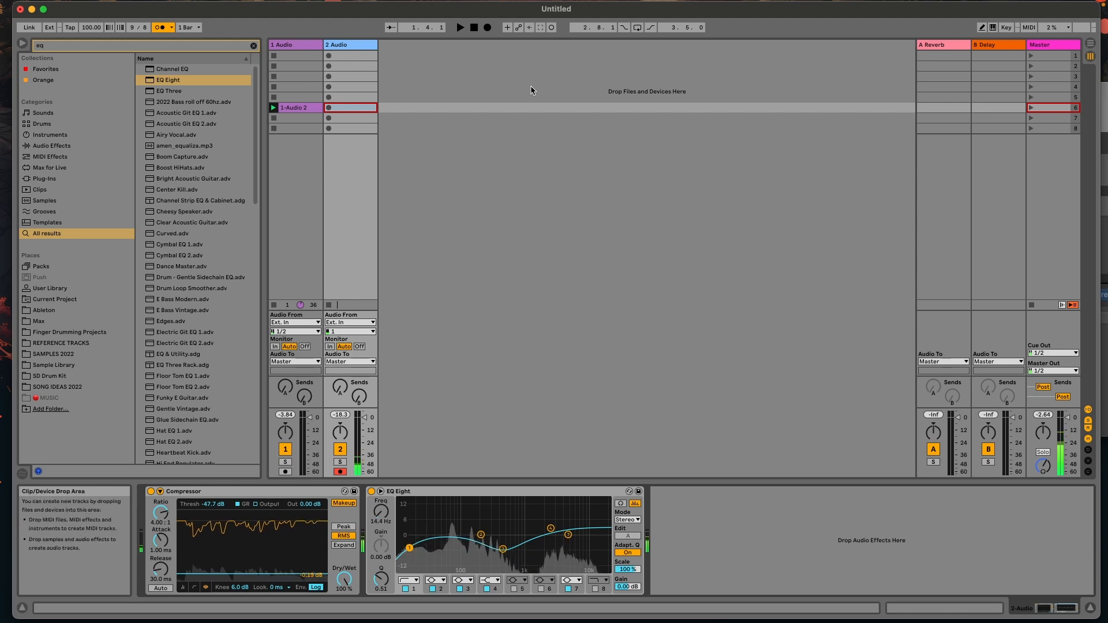
- Play the first track's clip and record a new clip beside it in the second track's sixth slot, then end the recording
left_click(274, 108)
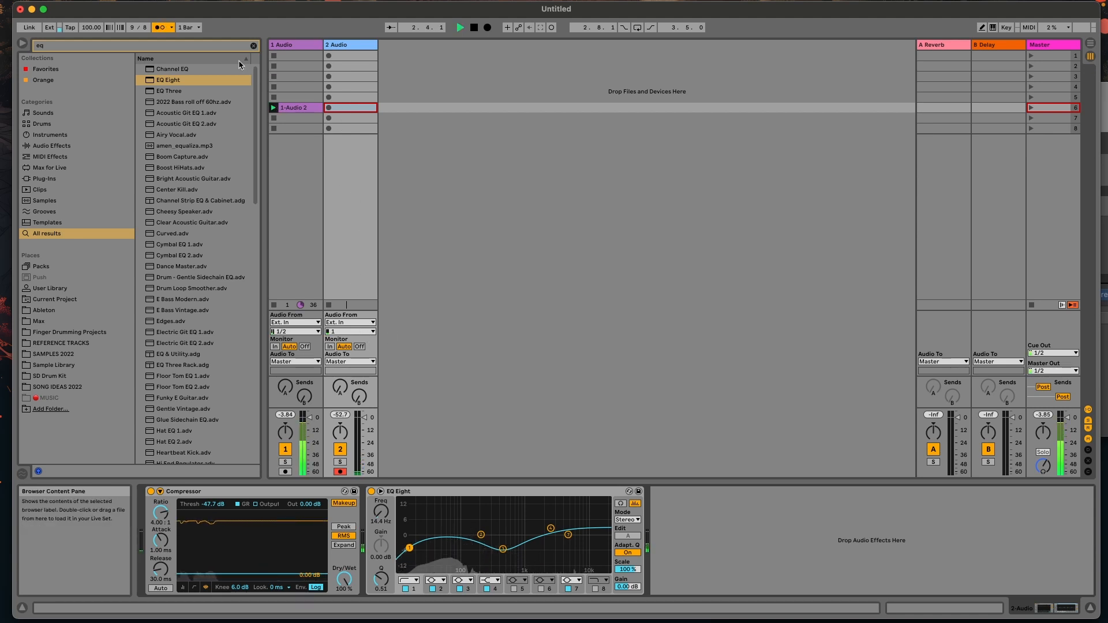
left_click(331, 109)
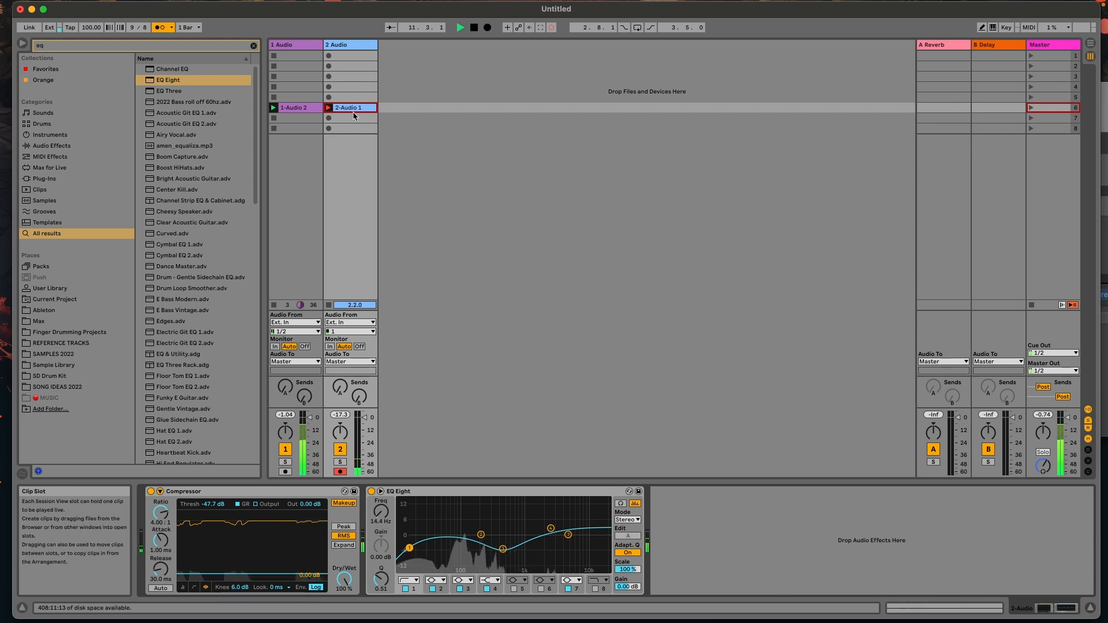
left_click(331, 108)
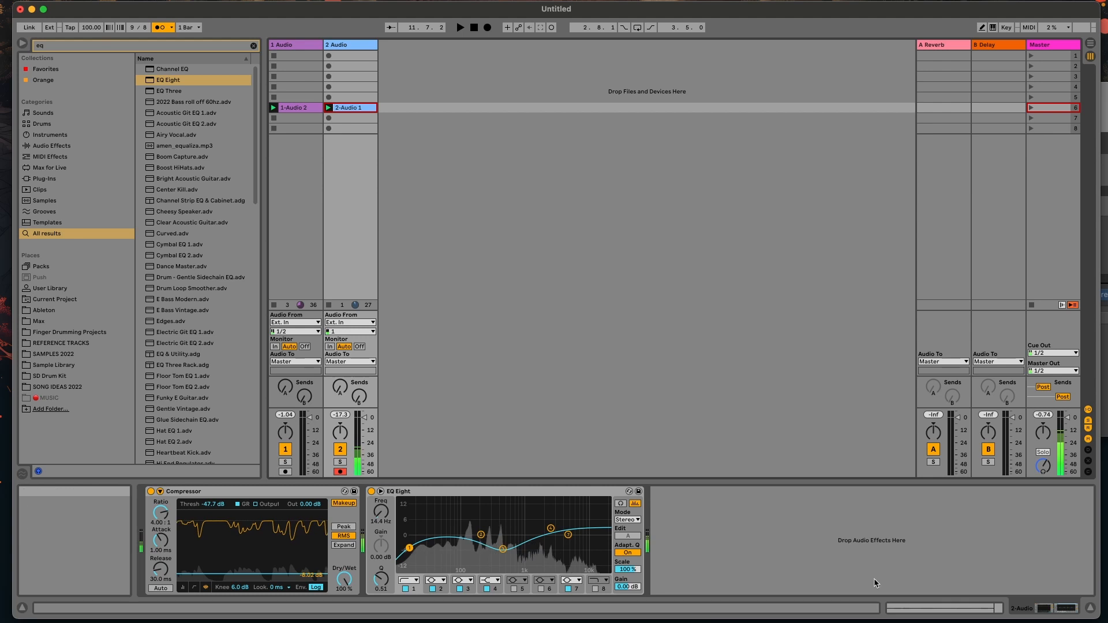
- Play back the new second-track clip, open it in the sample editor, and shorten its loop to one bar, ending at 2.1.1
left_click(327, 107)
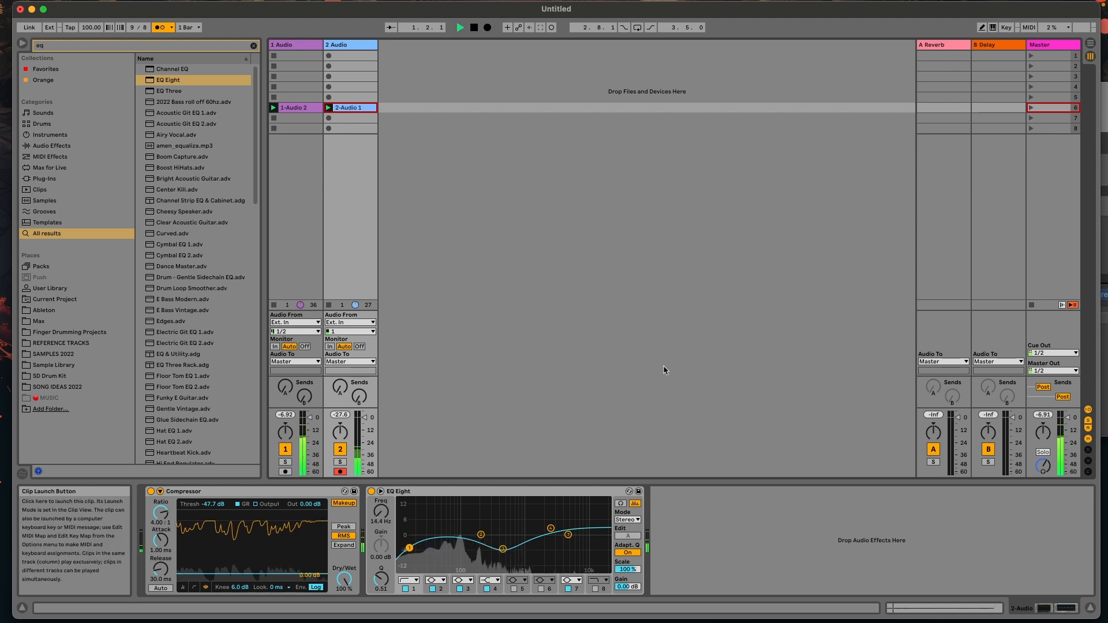
left_click(945, 608)
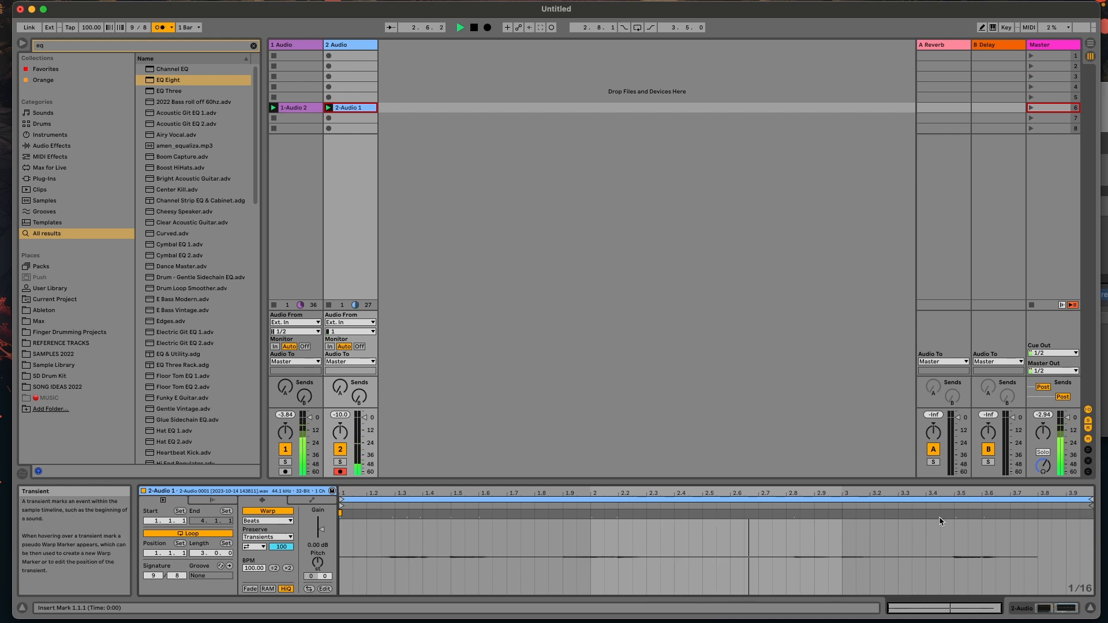
key("space")
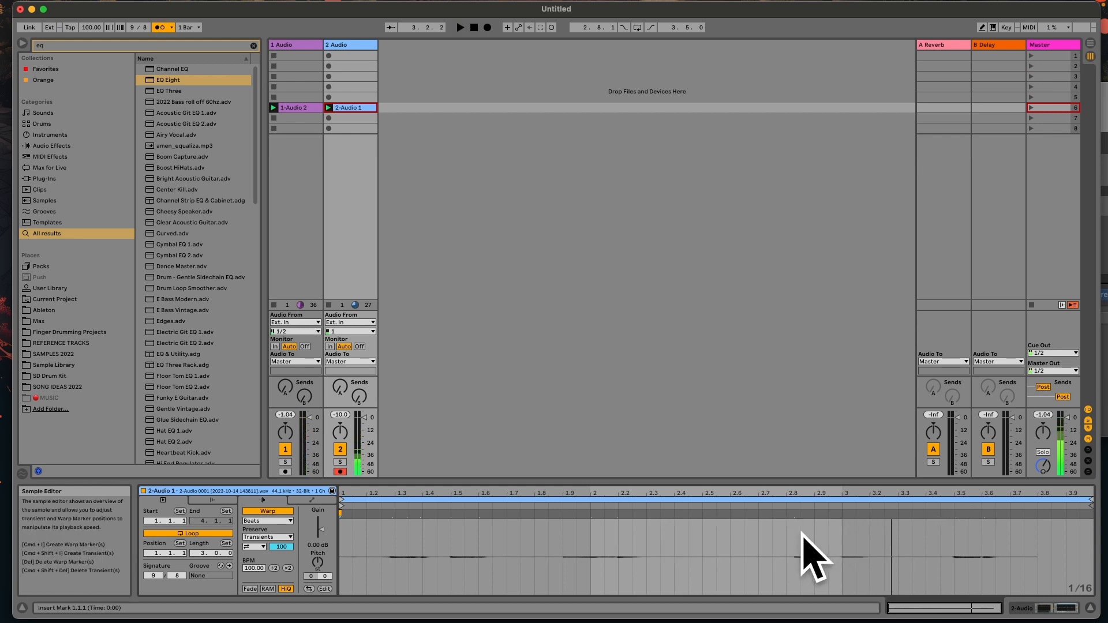
mouse_move(1089, 499)
left_mouse_down()
mouse_move(682, 507)
mouse_move(584, 534)
left_mouse_up()
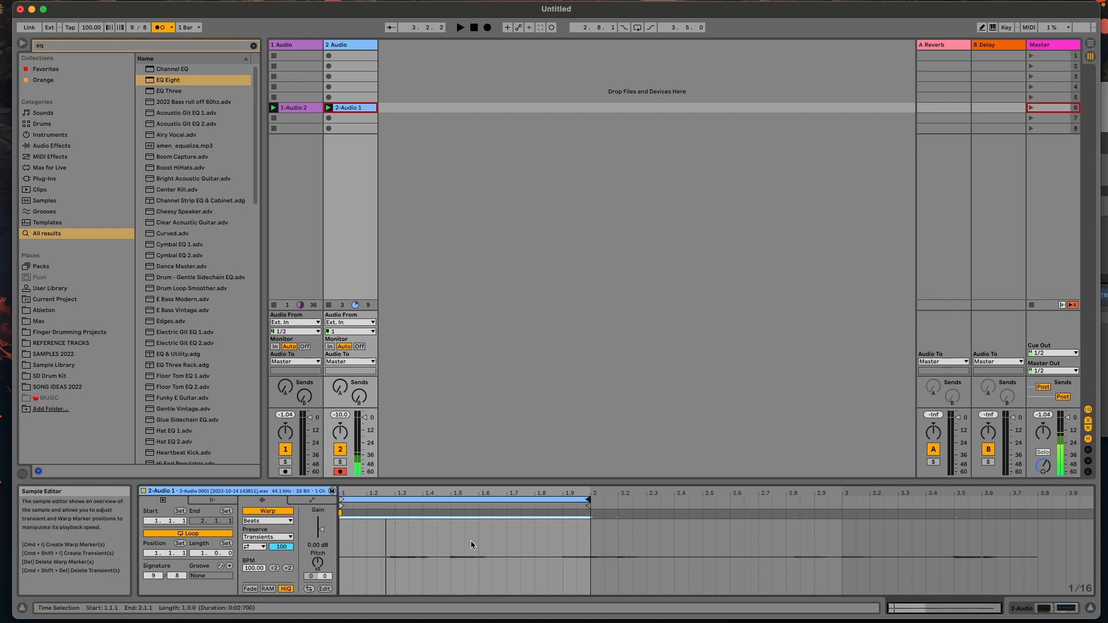
- Play back the second track's one-bar loop together with the first track's clip, and stop playback
key("space")
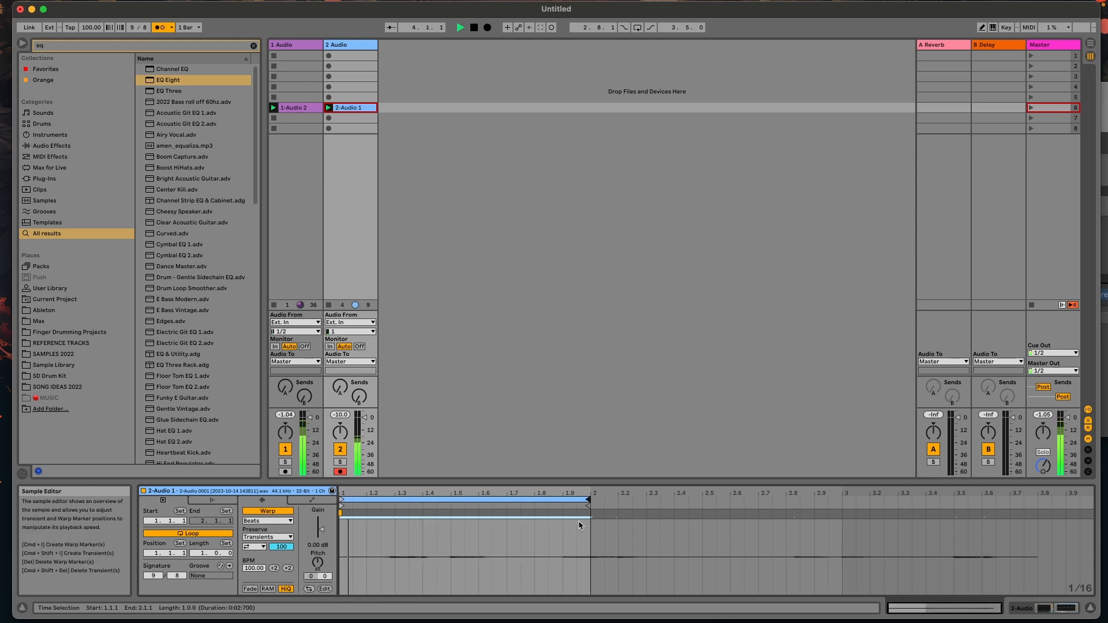
key("space")
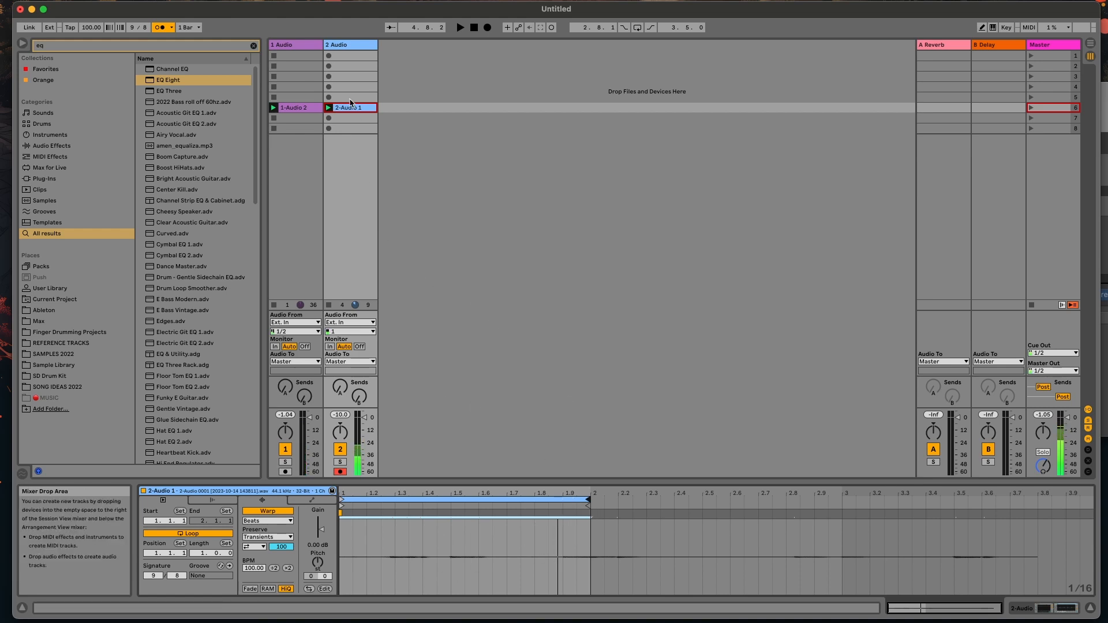
- Rename the second track VOX 1 and the first track RIDDIM 1
left_click(274, 48)
left_click(344, 49)
key("super+r")
type("VOC 1")
key("Return")
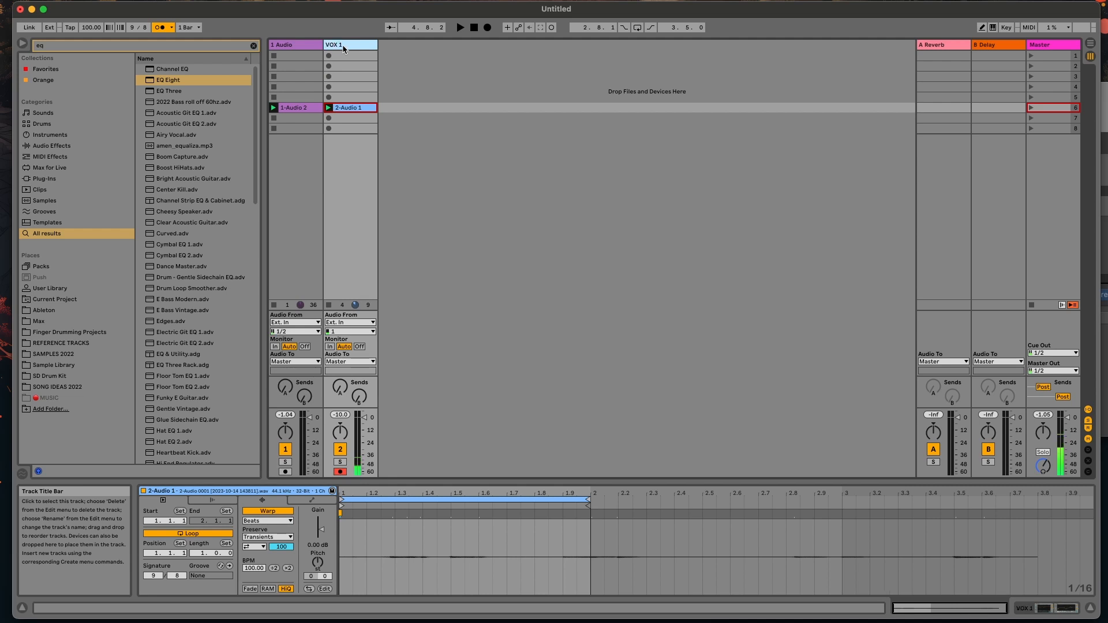
left_click(286, 45)
key("super+r")
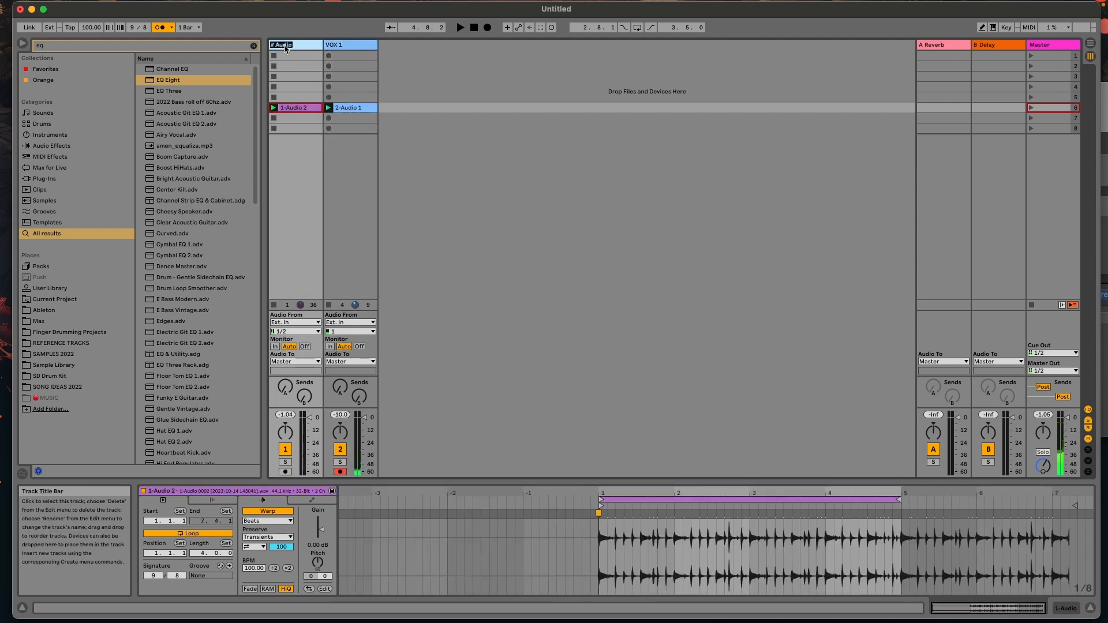
type("RIDDIM 1")
key("Return")
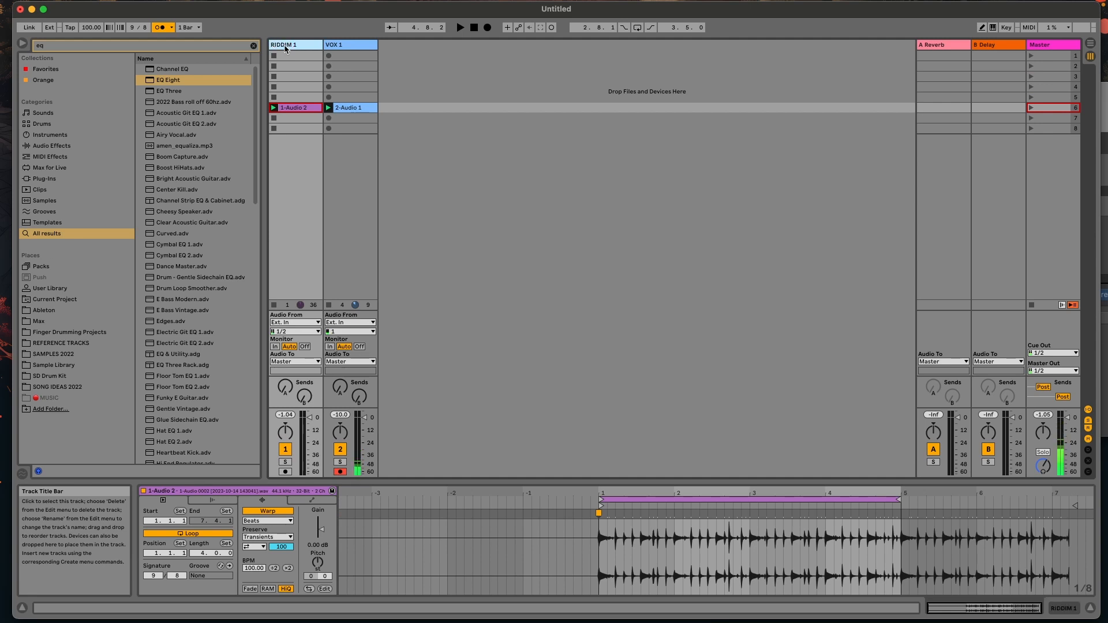
- Duplicate the VOX 1 track with its effects, delete the clip from the copy, and rename the copy VOX 2
left_click(353, 46)
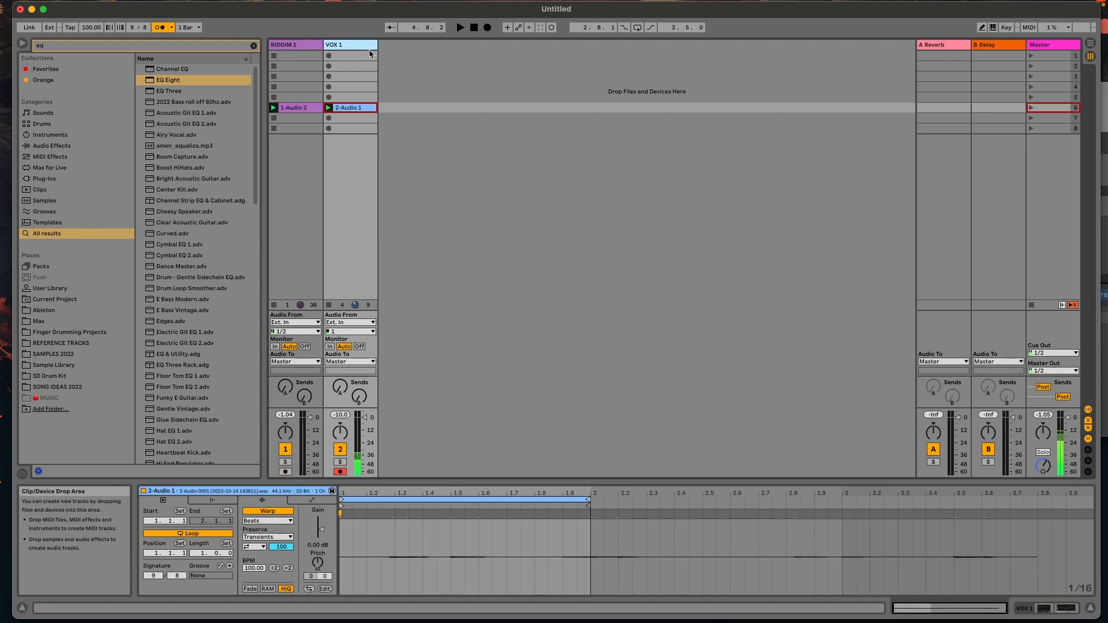
key("super+d")
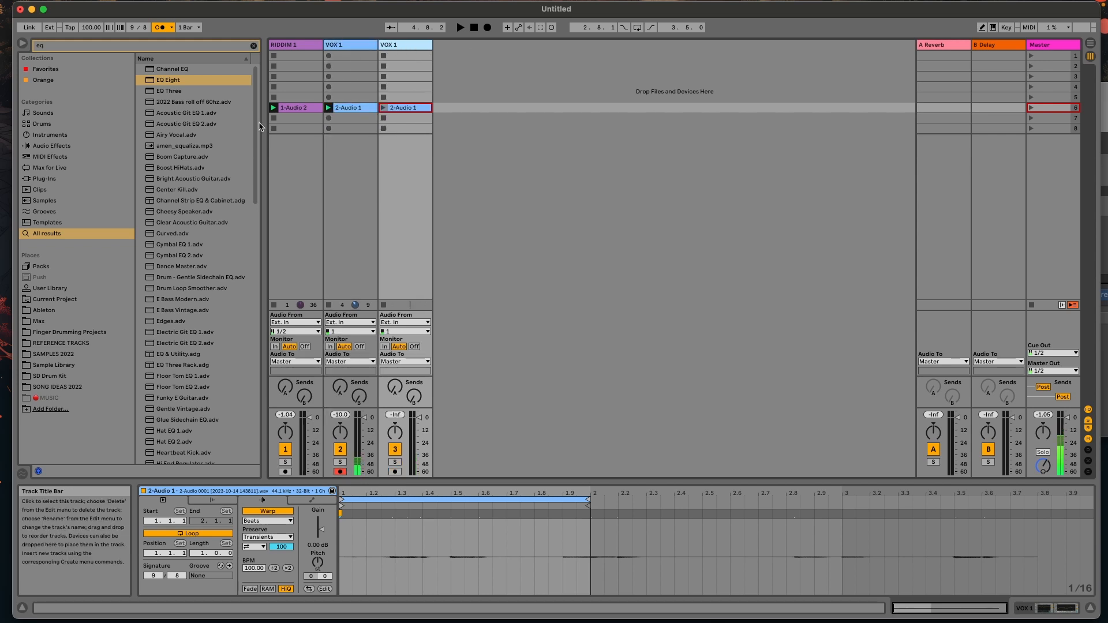
left_click(356, 45)
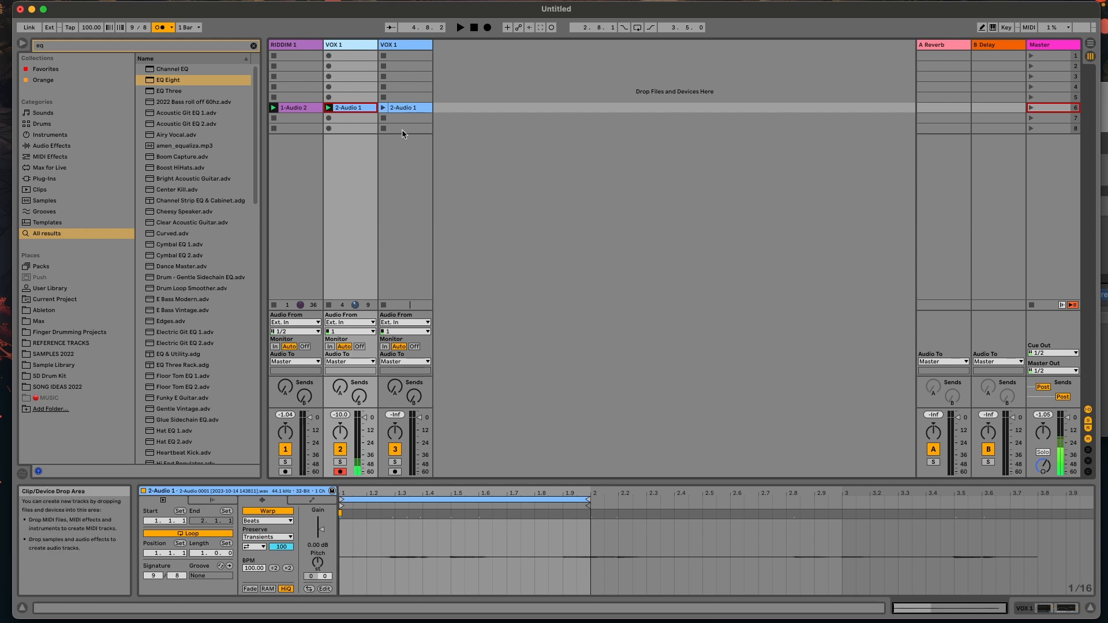
left_click(1067, 609)
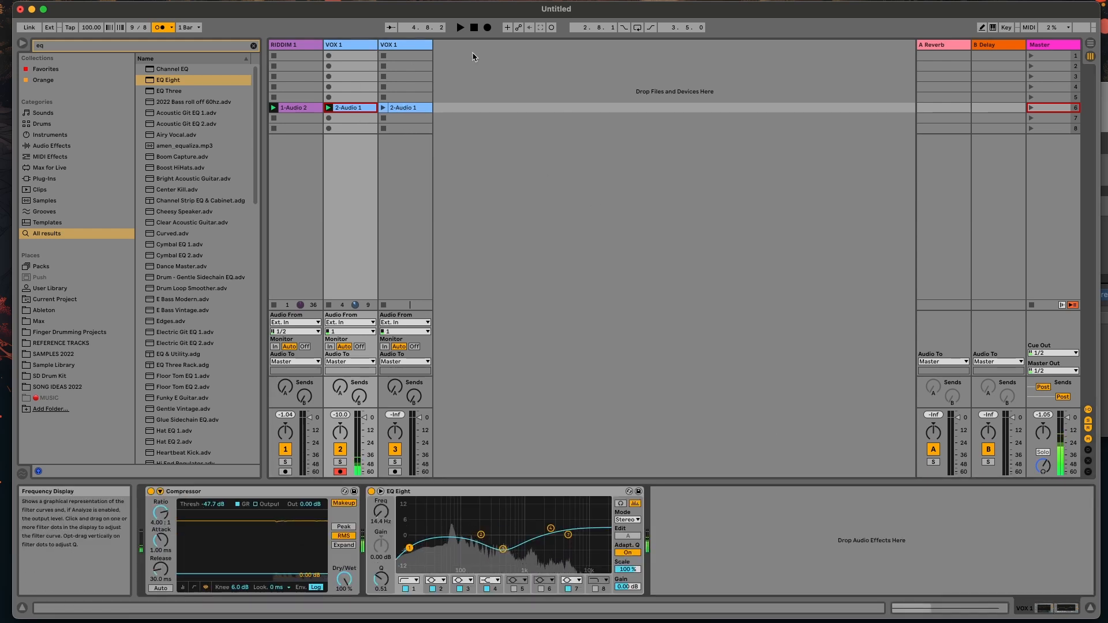
key("Delete")
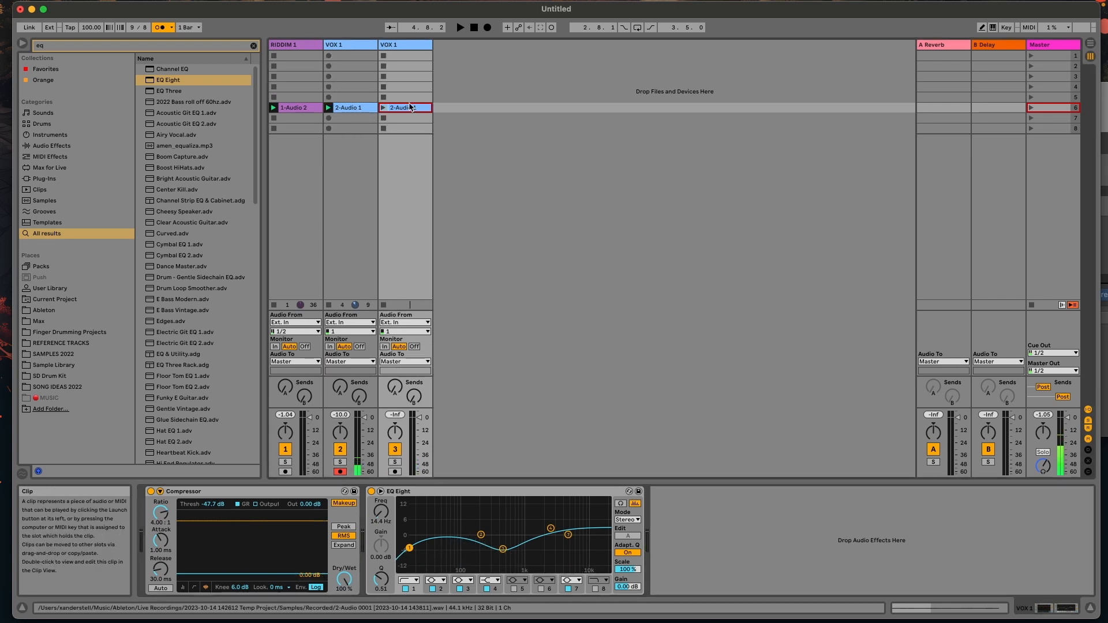
key("super+r")
left_click(401, 47)
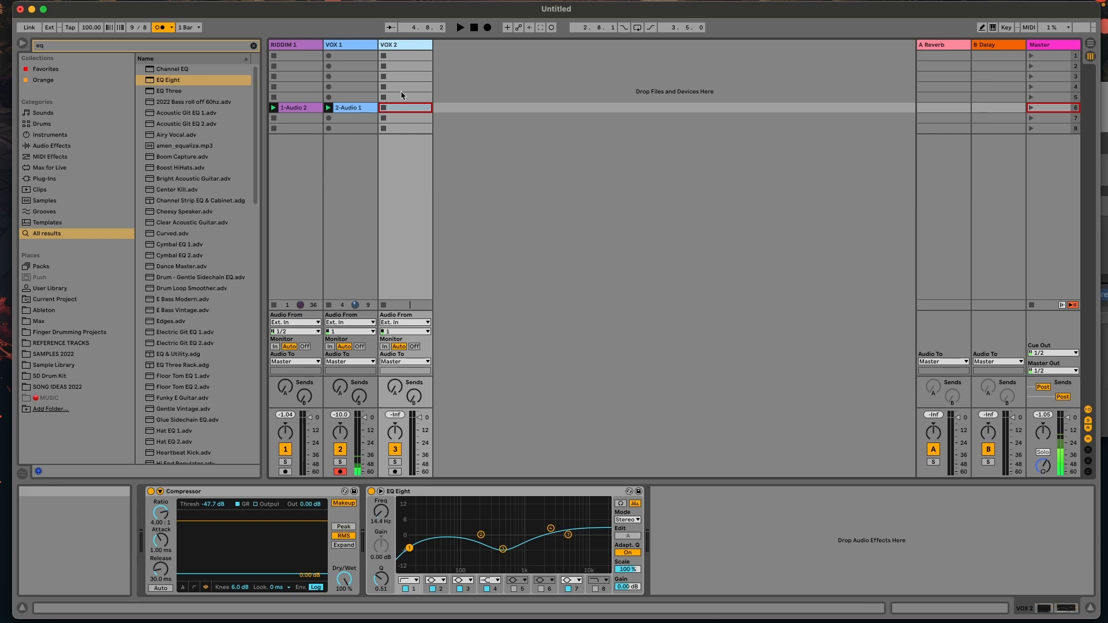
- Arm VOX 2 and, with the existing loops playing, record a clip into its sixth slot and end the recording
key("space")
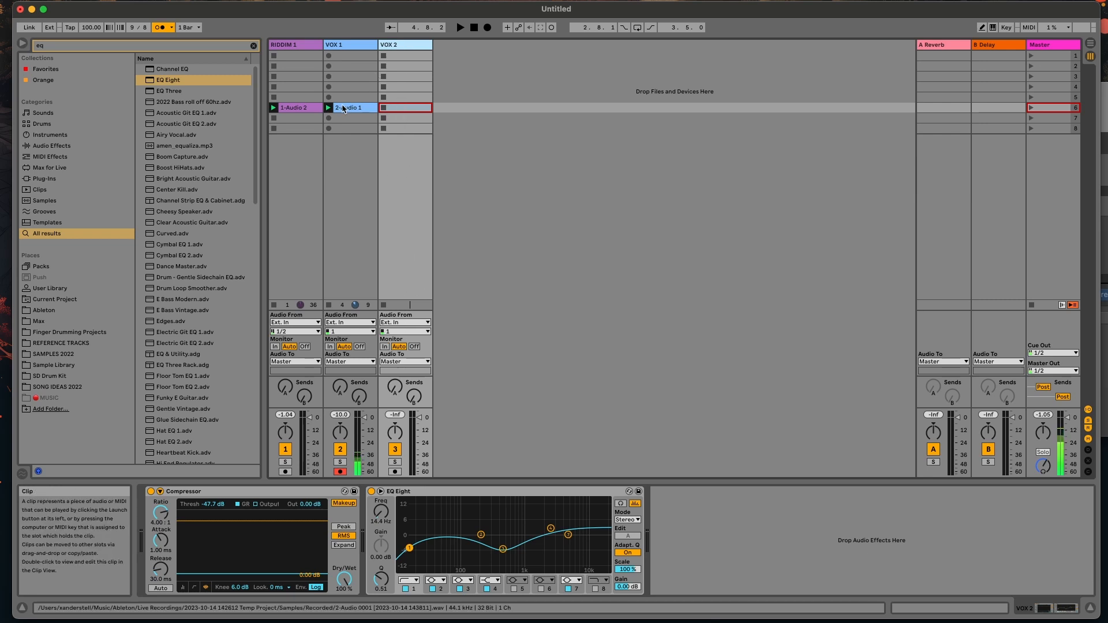
left_click(394, 471)
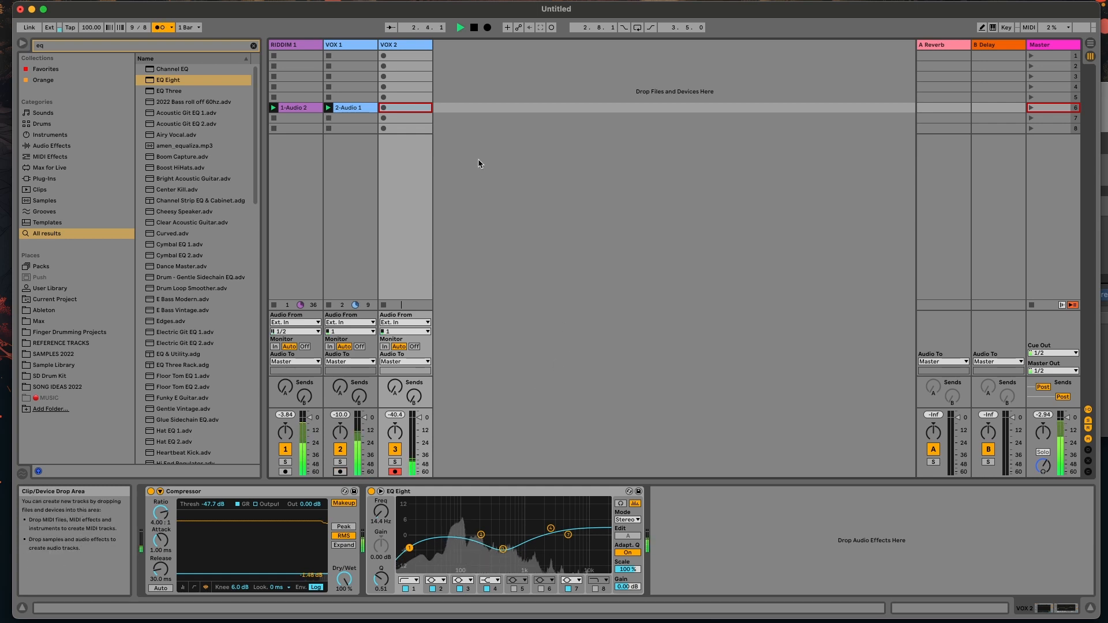
key("space")
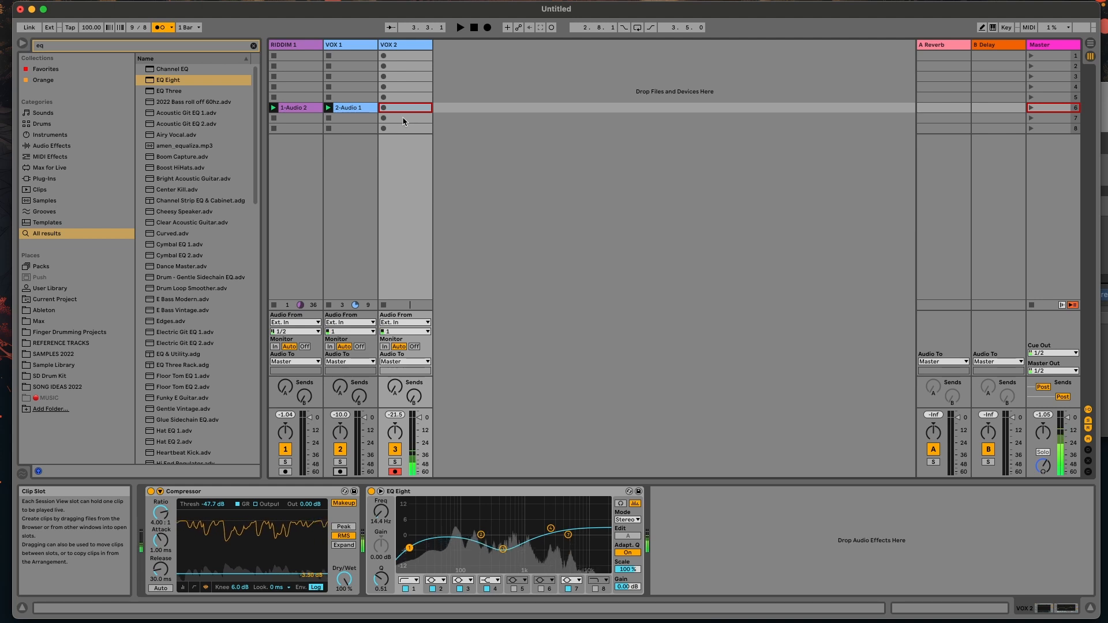
key("space")
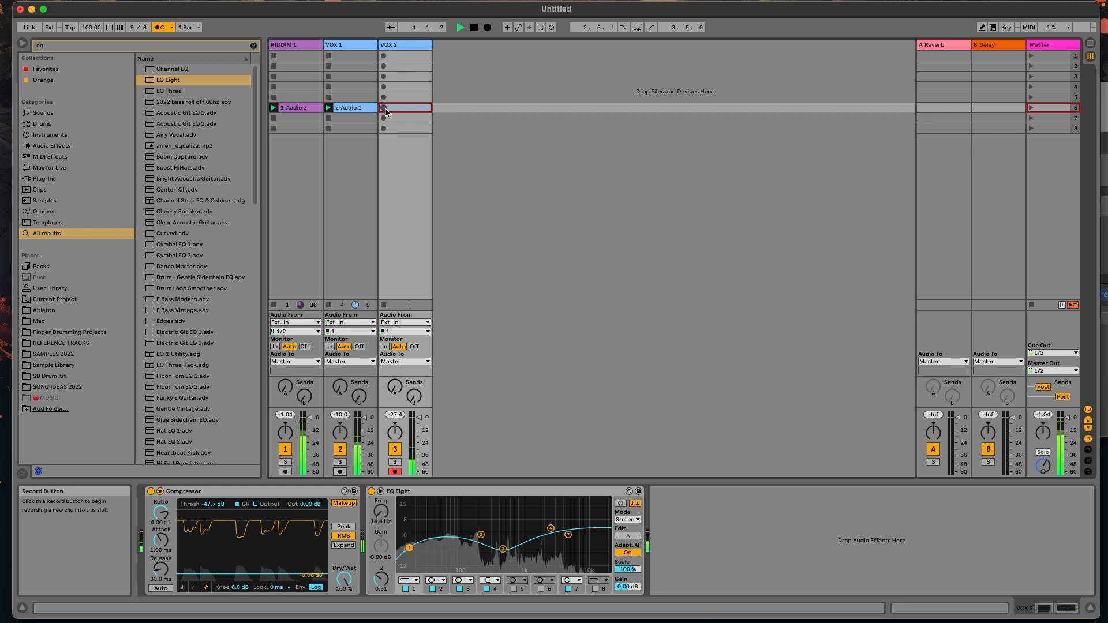
left_click(383, 108)
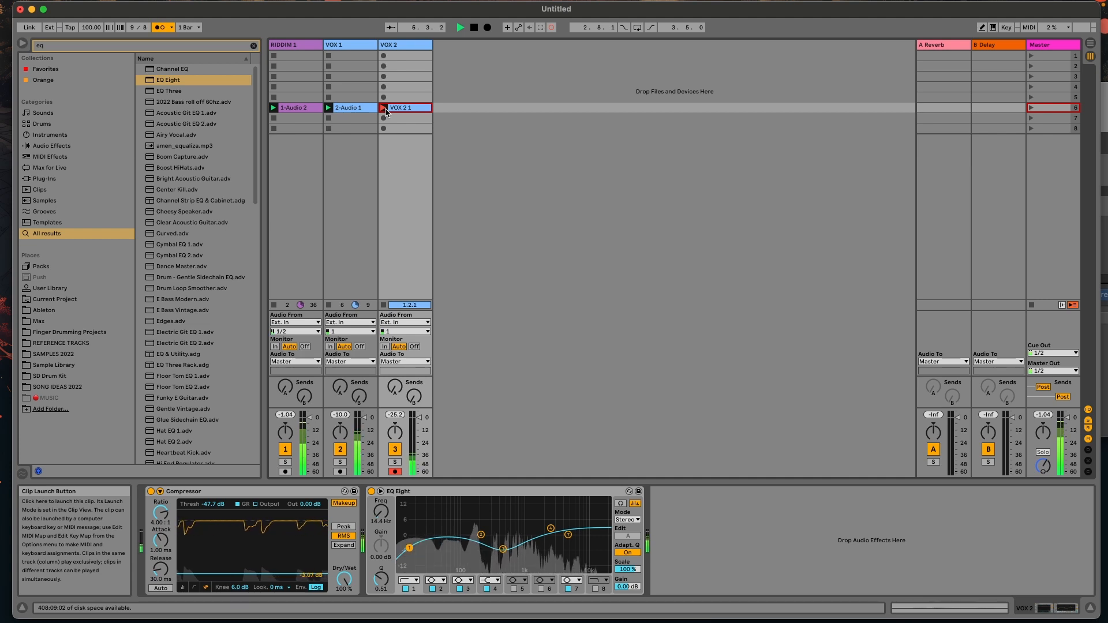
left_click(384, 109)
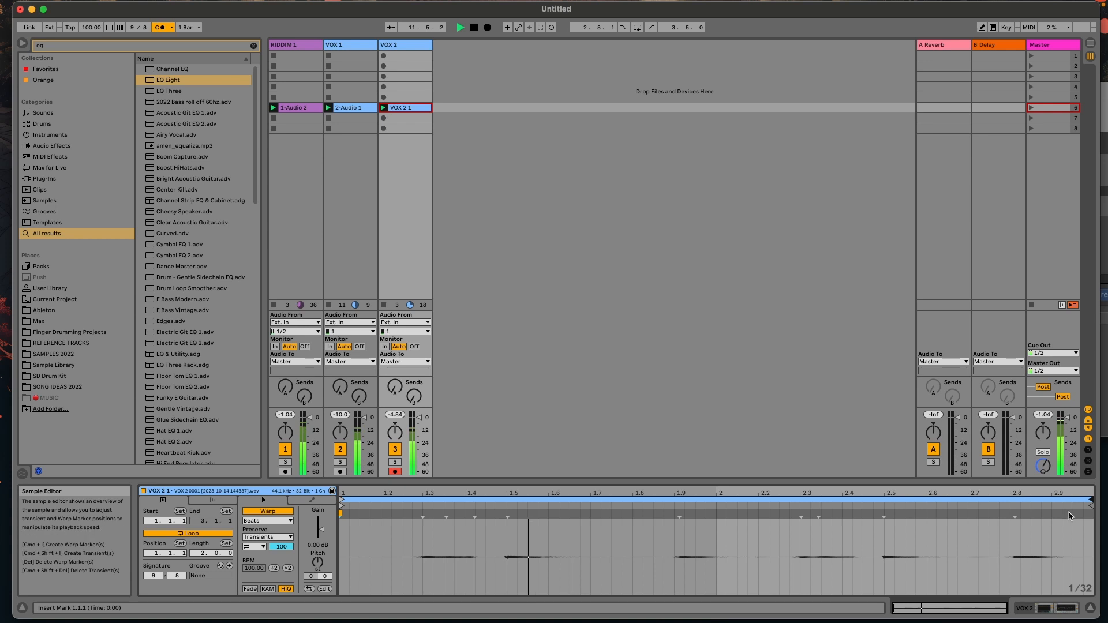
- Shorten the new VOX 2 clip's loop to one bar, ending at 2.1.1, and play it with the other loops
left_click(1090, 500)
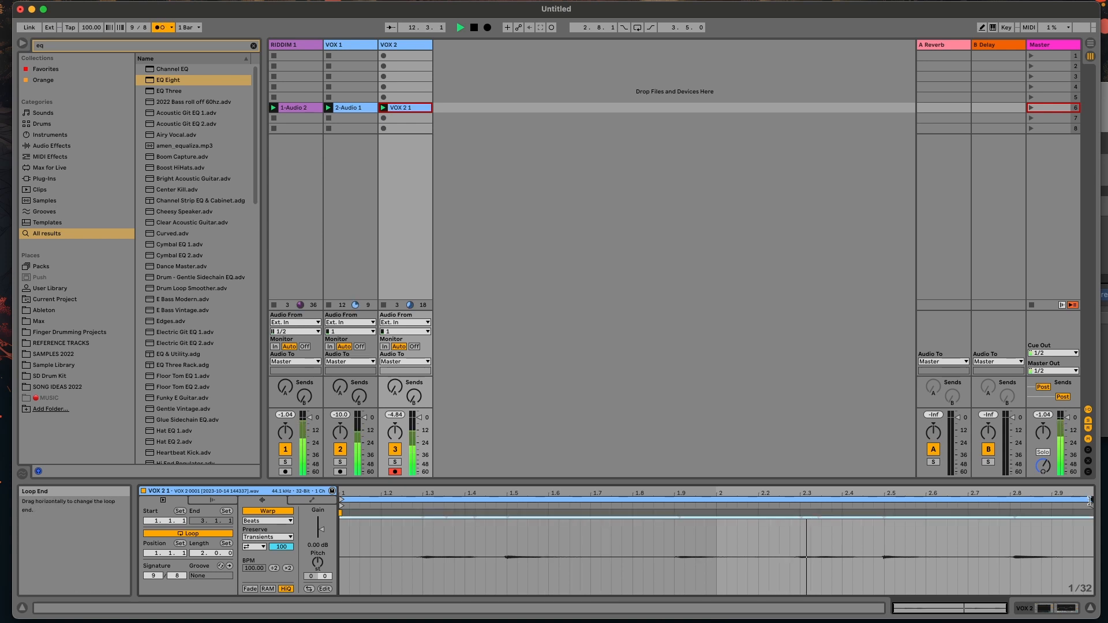
left_click_drag(1090, 500, 716, 501)
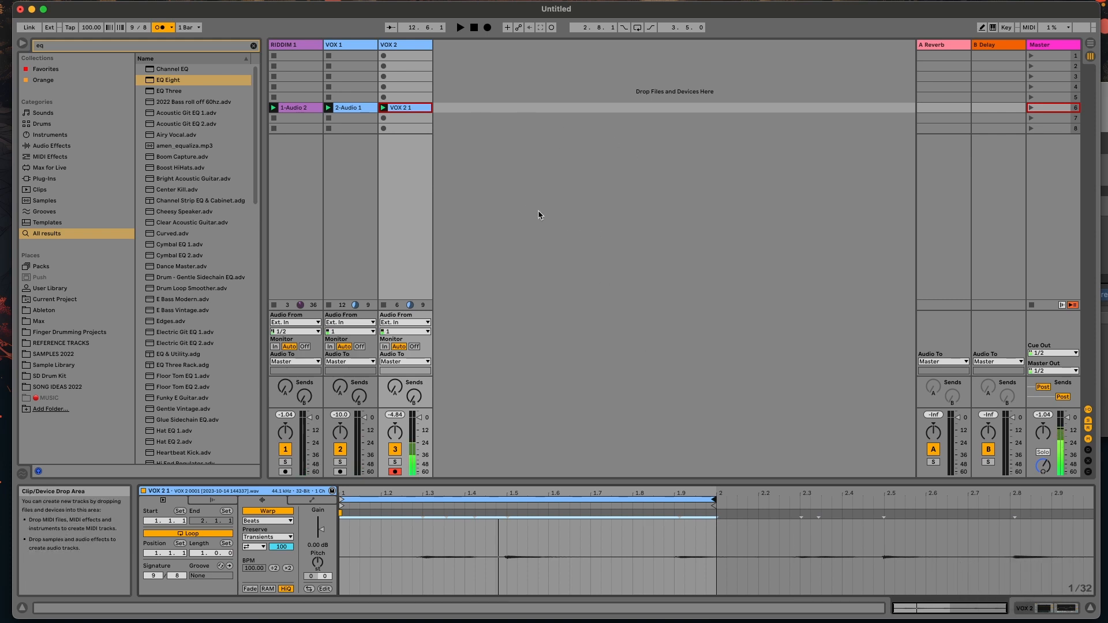
key("space")
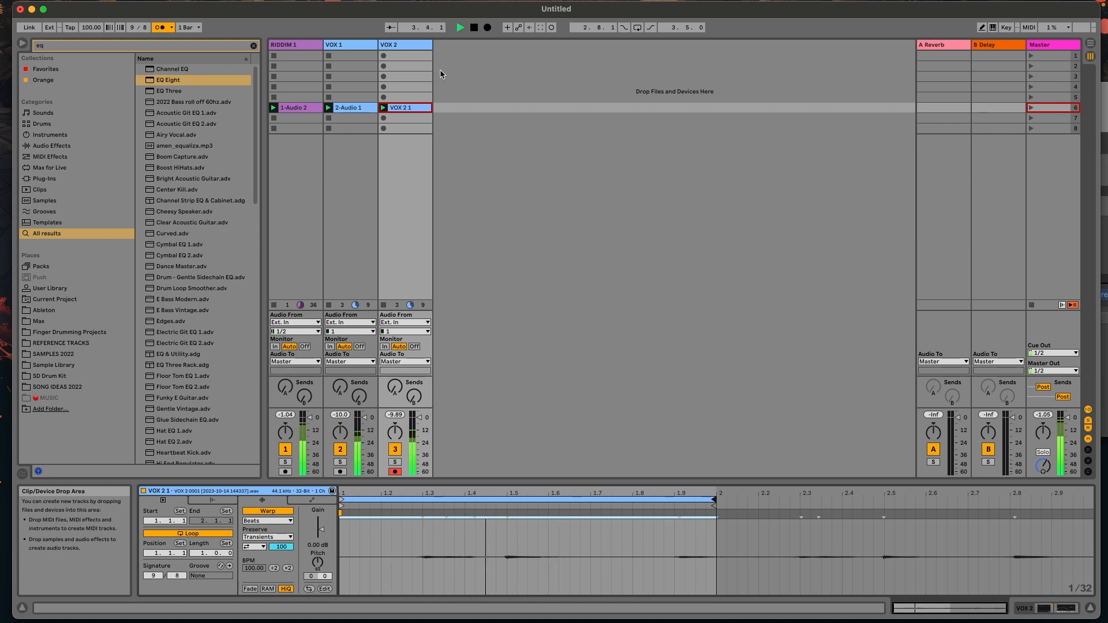
key("space")
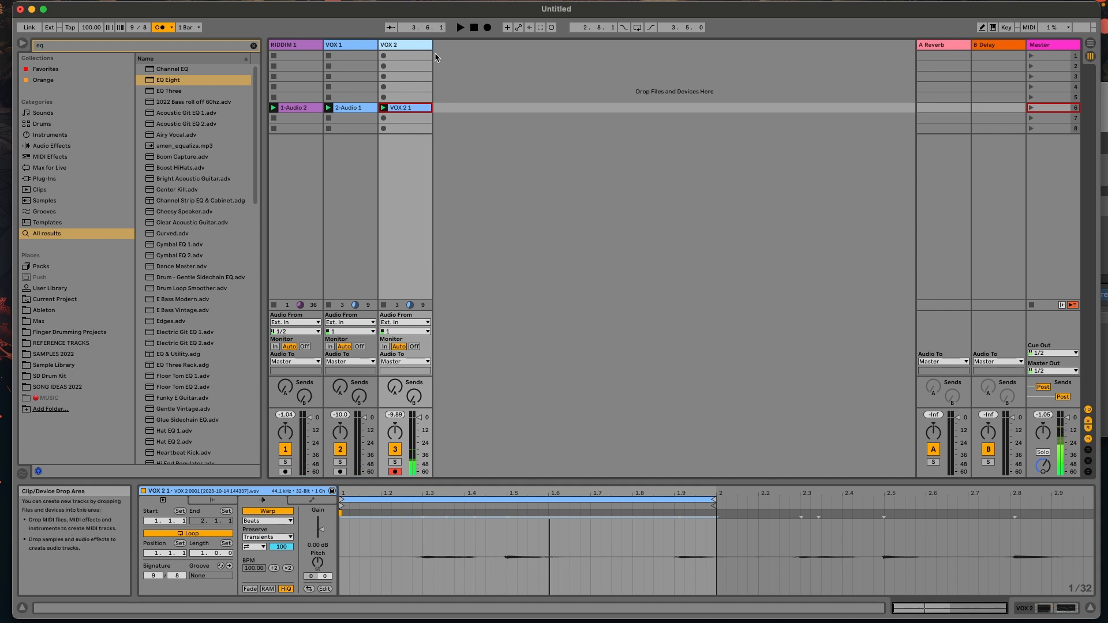
- Duplicate the VOX 2 track, name the copy VOX3, and delete its copied clip
key("super+d")
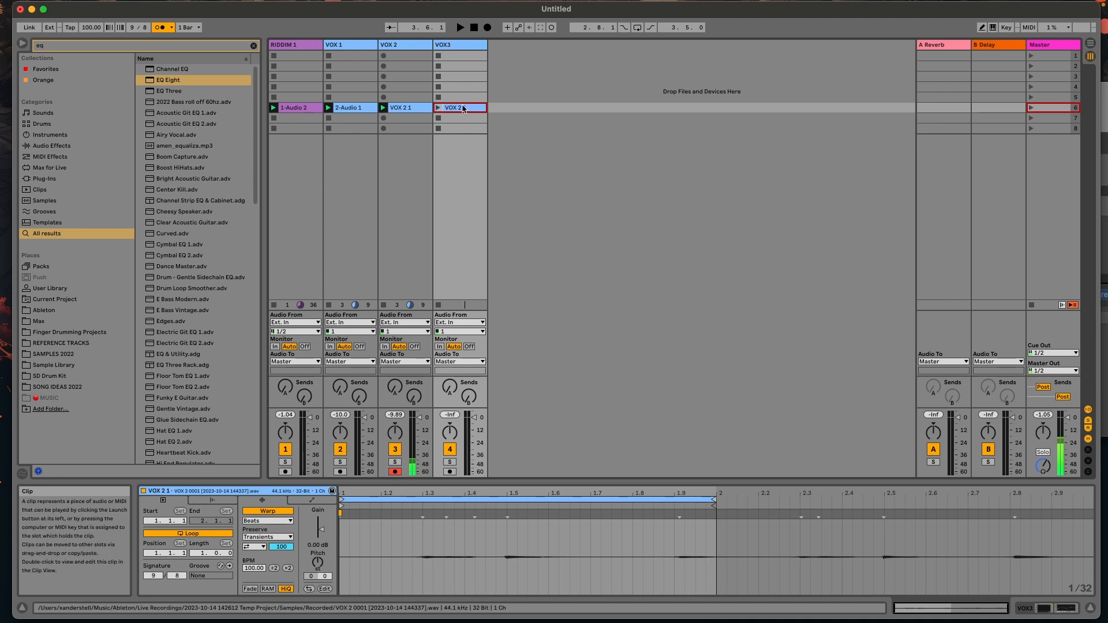
key("Delete")
left_click(450, 49)
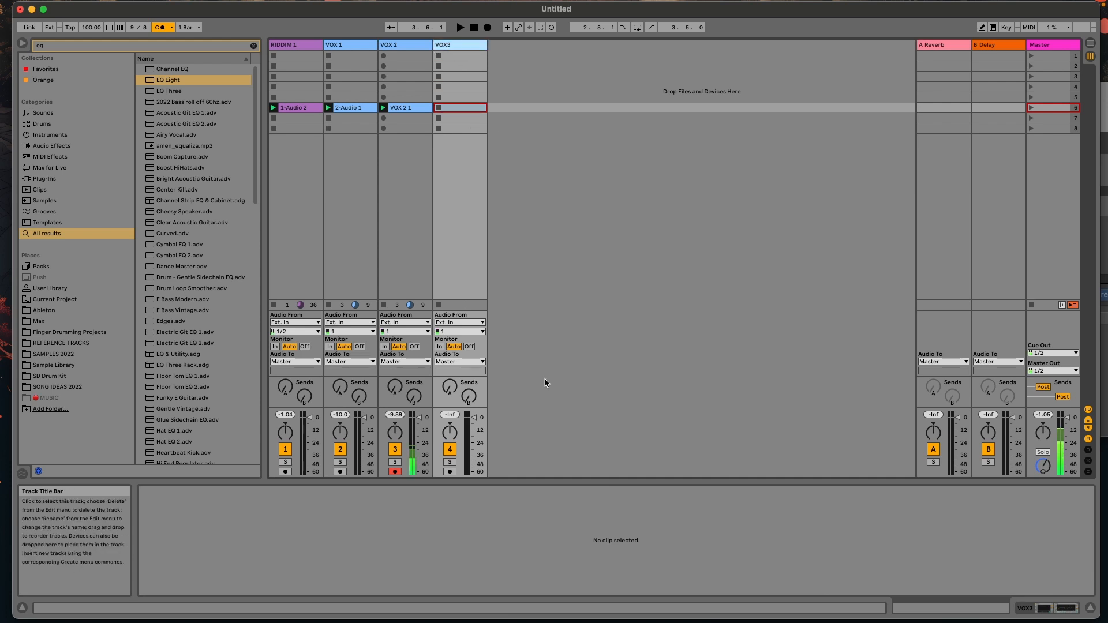
- Show VOX3's effects, search the browser for "valh", and add ValhallaVintageVerb after EQ Eight
key("shift+Tab")
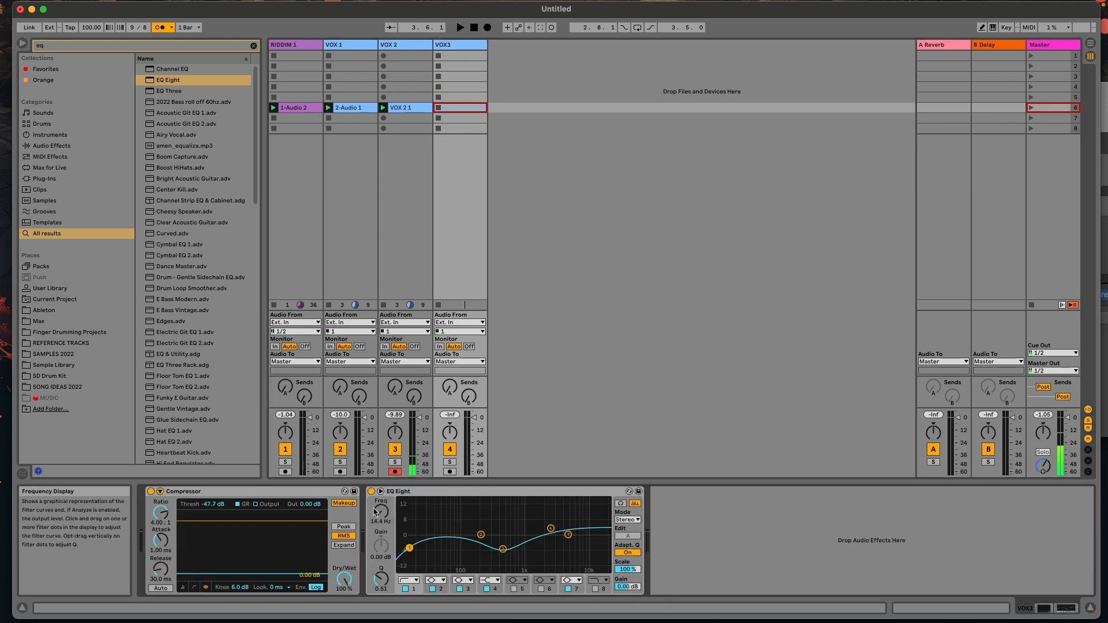
left_click(289, 492)
left_click(404, 492)
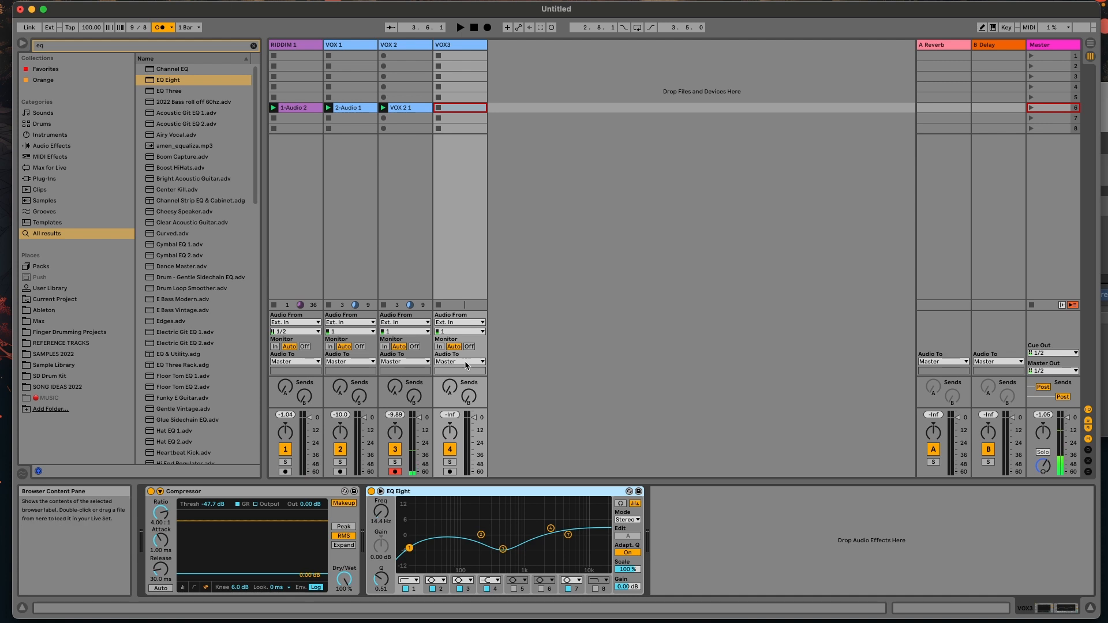
left_click(78, 46)
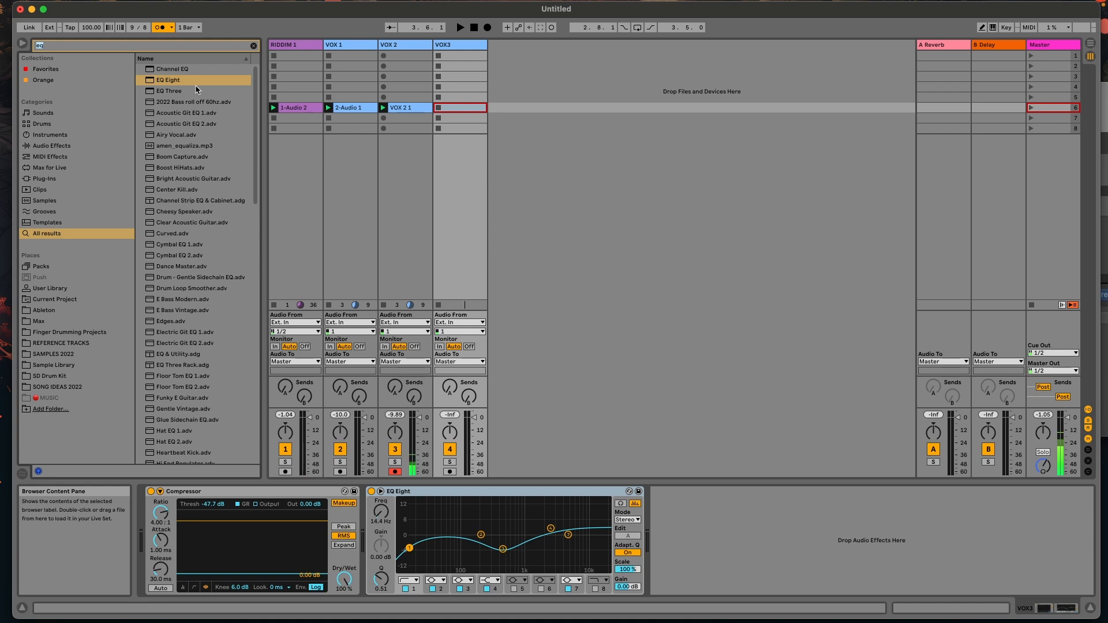
type("valh")
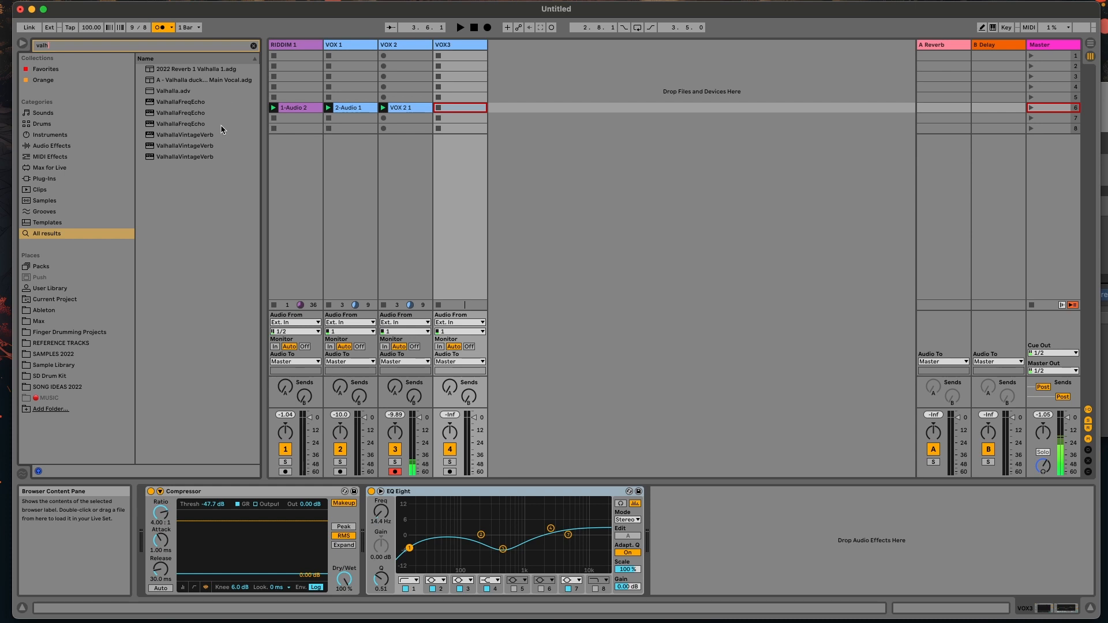
left_click_drag(195, 150, 760, 533)
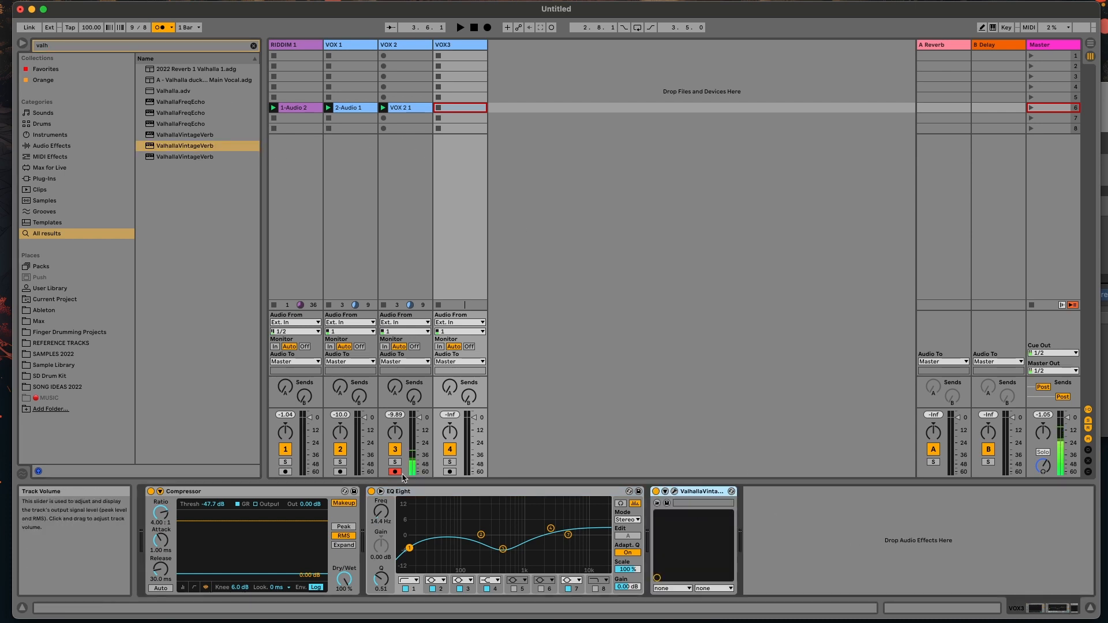
- Arm VOX3 for recording, open ValhallaVintageVerb's window, and set the reverb mix to about 30.4%
left_click(449, 472)
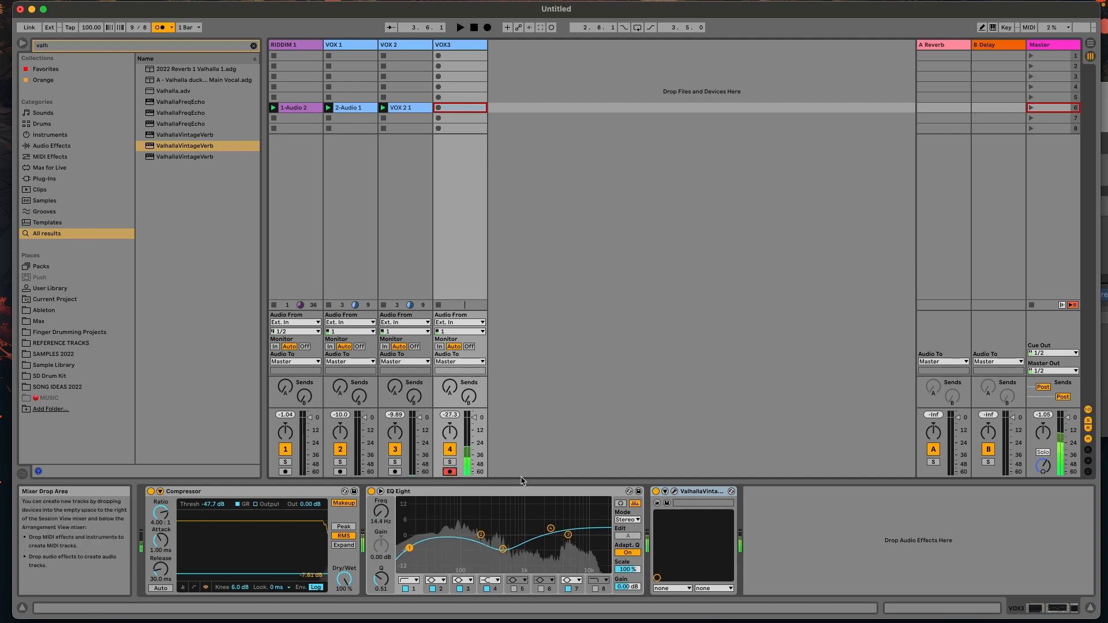
left_click(674, 492)
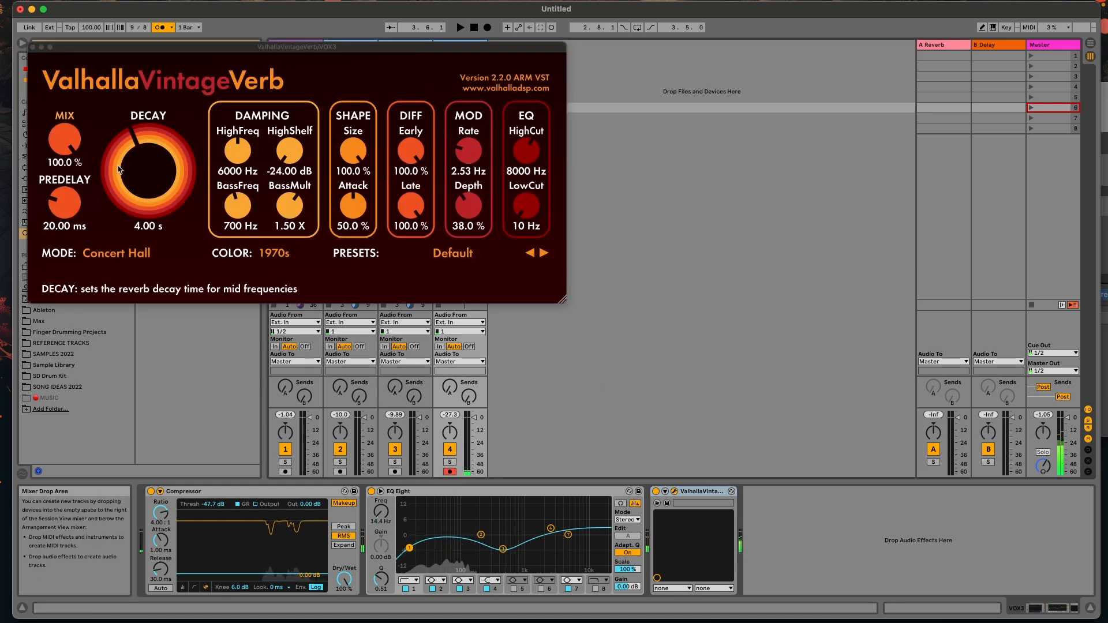
left_click_drag(65, 139, 92, 342)
left_click_drag(257, 47, 755, 109)
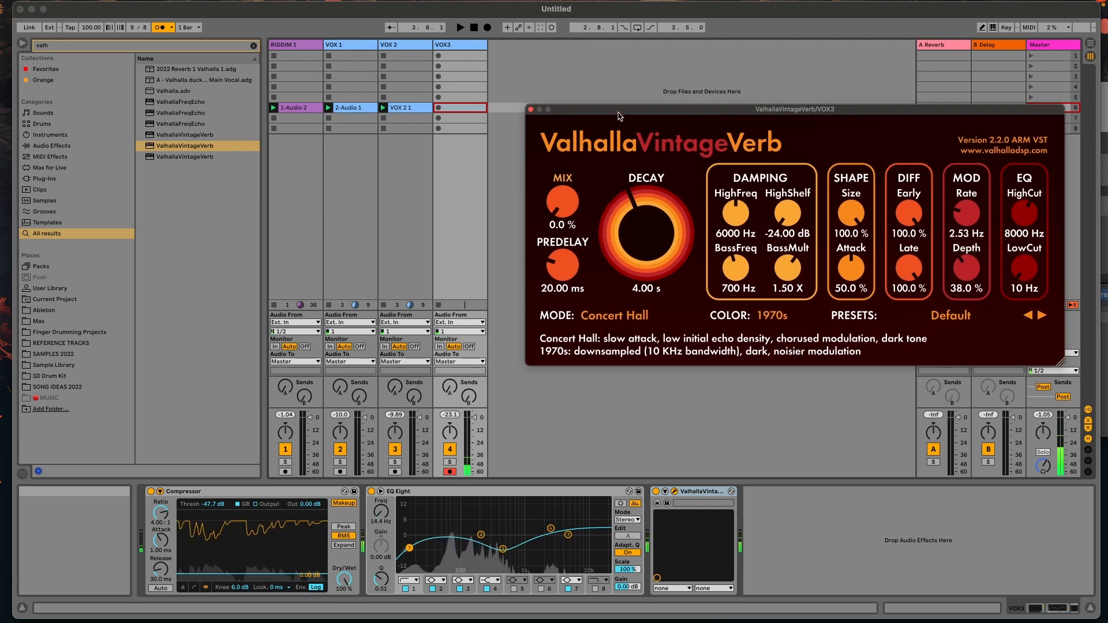
left_click_drag(618, 116, 598, 146)
left_click_drag(543, 238, 547, 216)
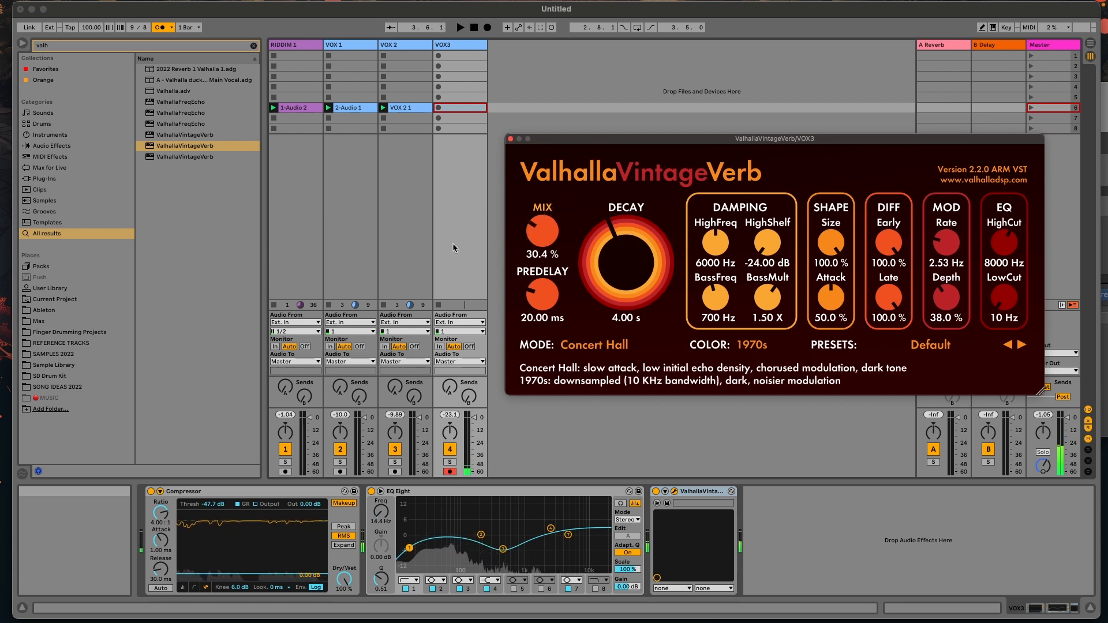
- Set the reverb's BassFreq to 100 Hz and BassMult to 0.25 X, and lower its mix to 24.8%
left_click_drag(716, 298, 684, 421)
left_click_drag(713, 297, 675, 404)
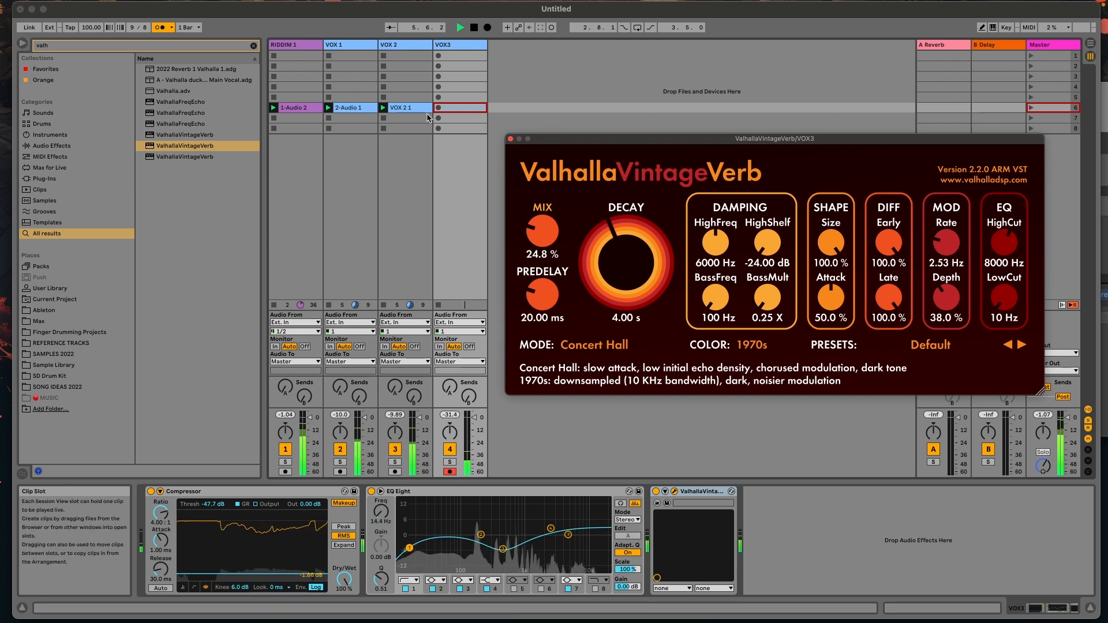
- Move the reverb window aside, stop playback, and arm VOX 2 for recording in place of VOX3
left_click_drag(556, 144, 686, 136)
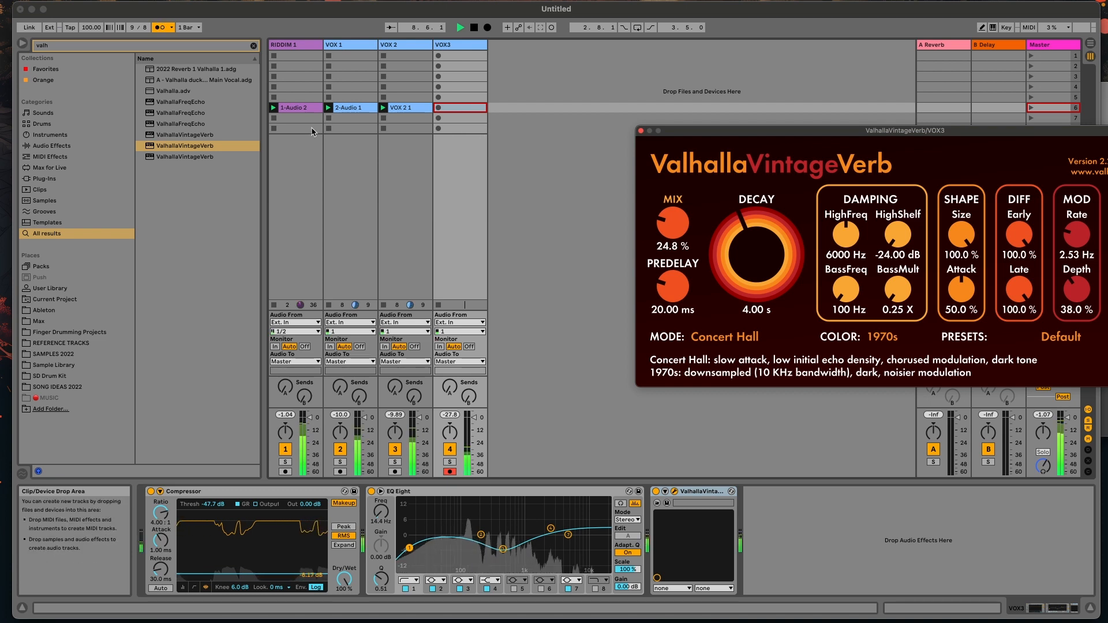
left_click(312, 108)
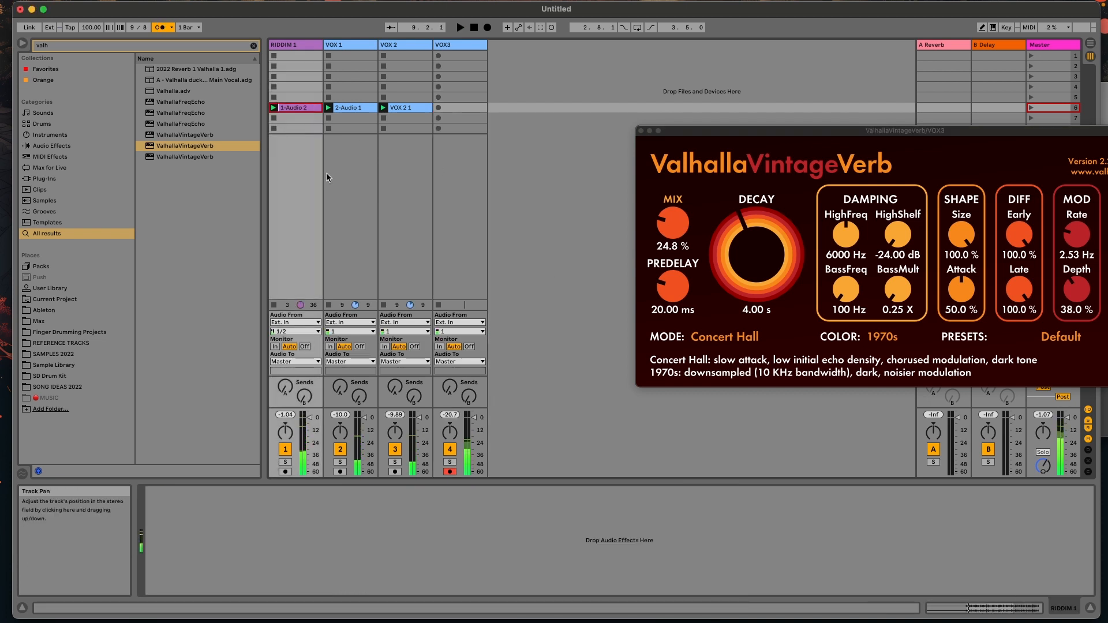
left_click(285, 471)
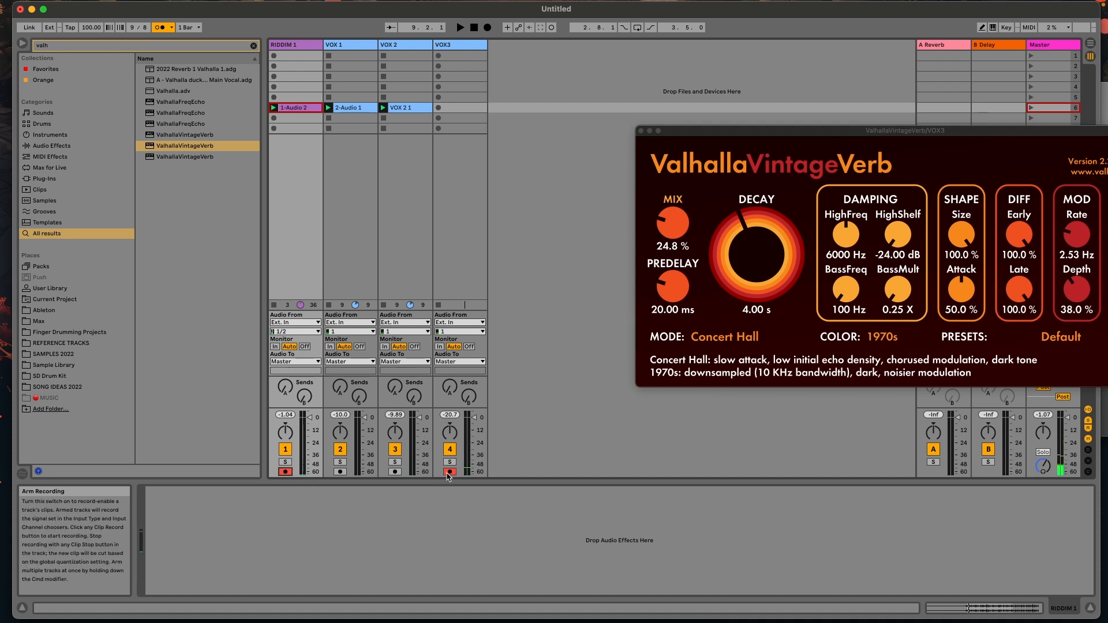
left_click(396, 472)
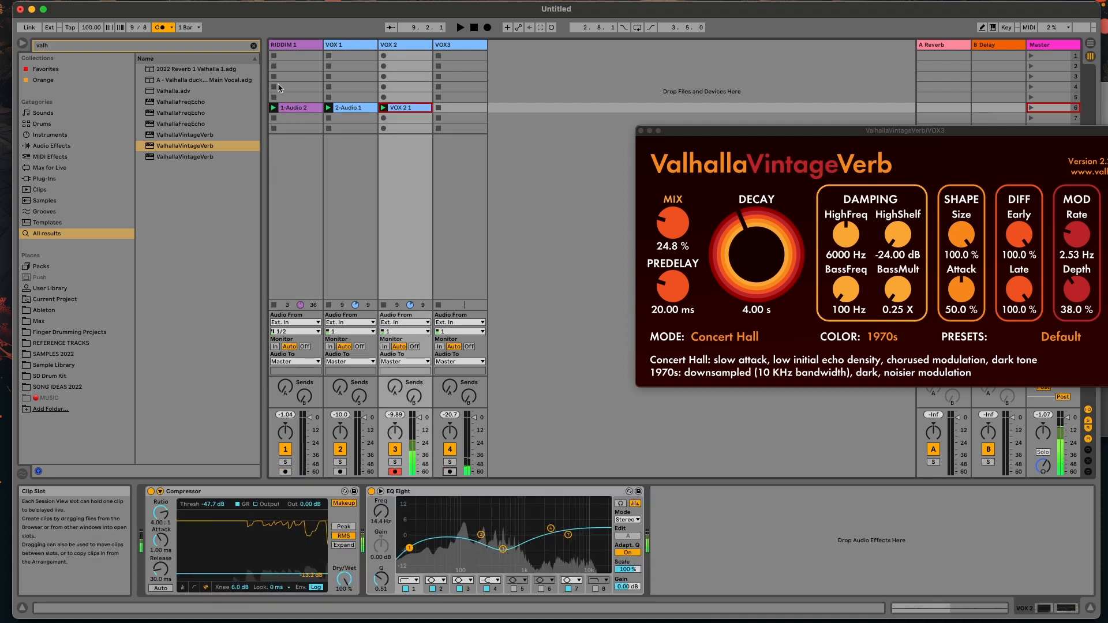
- Open the 1-Audio 2 clip's waveform and play the clips to follow how the loop runs
left_click(302, 108)
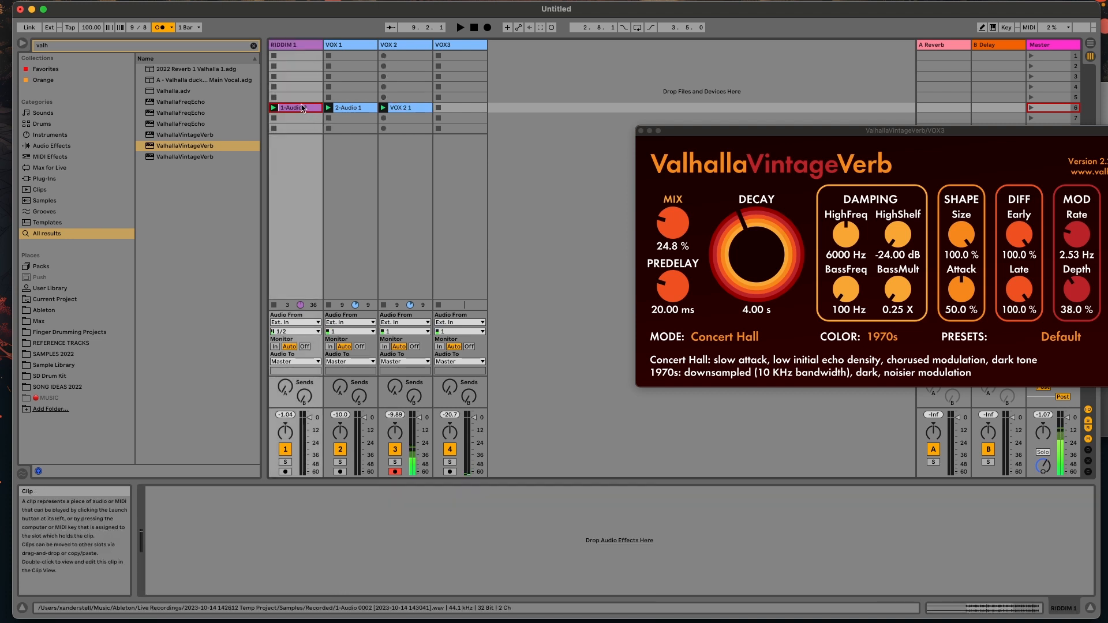
left_click(999, 607)
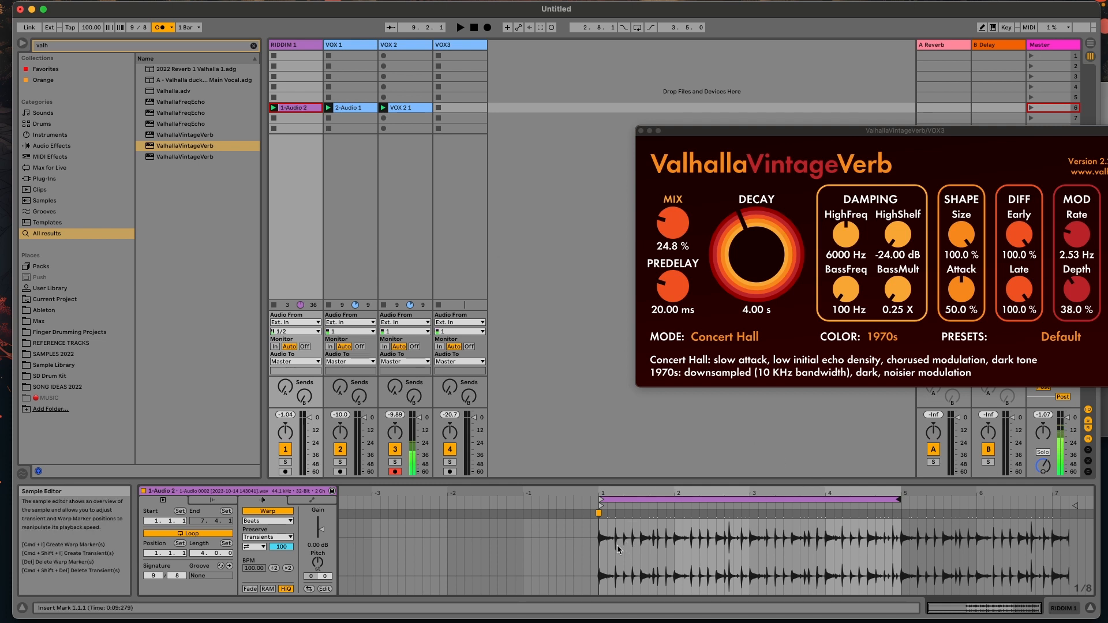
key("space")
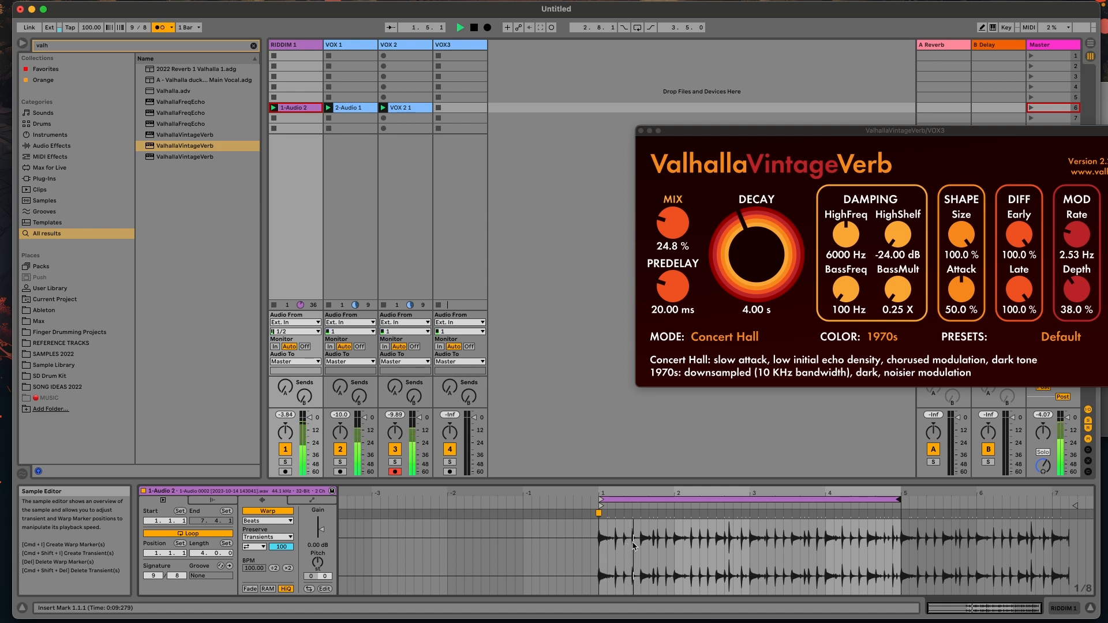
key("space")
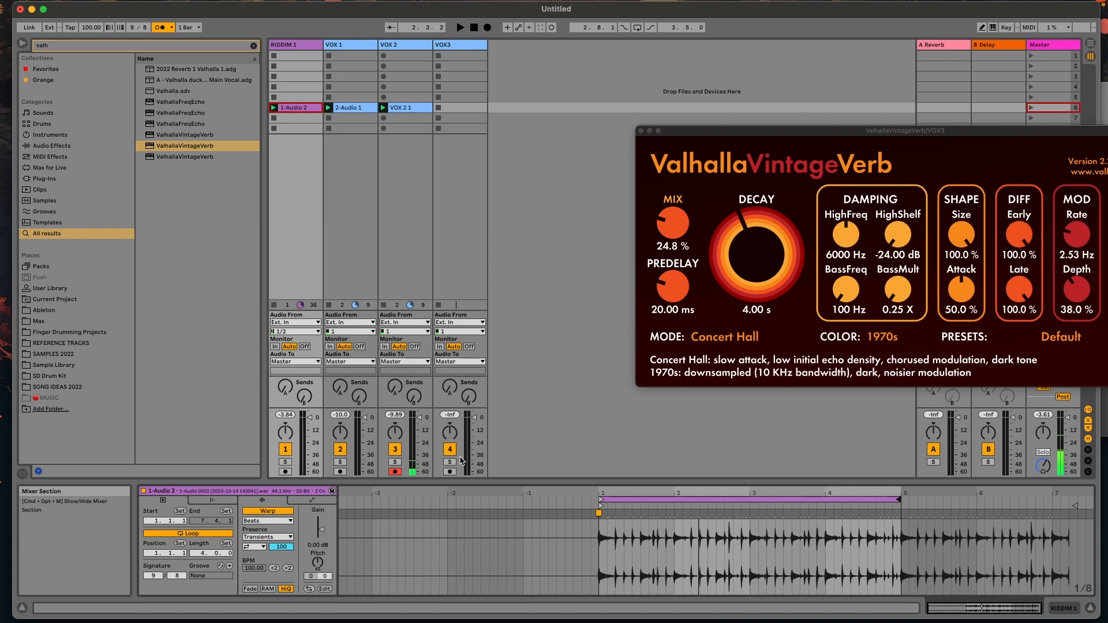
- Arm VOX3 alone, record a take into its scene 6 slot, and close the ValhallaVintageVerb window
left_click(450, 471)
left_click(398, 471)
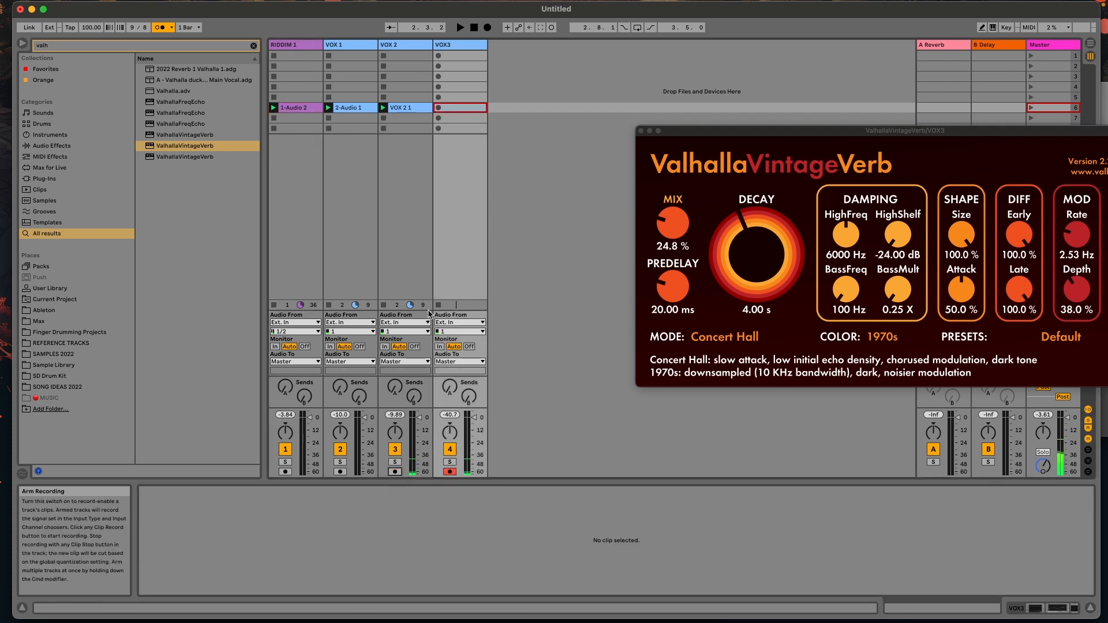
left_click(438, 108)
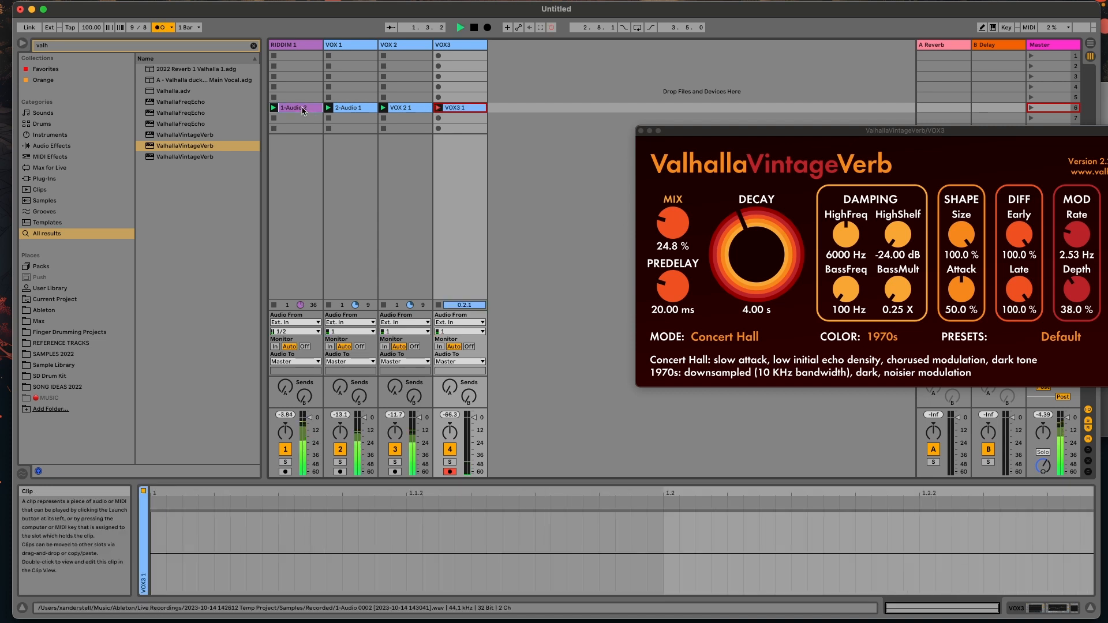
left_click(639, 128)
left_click(640, 130)
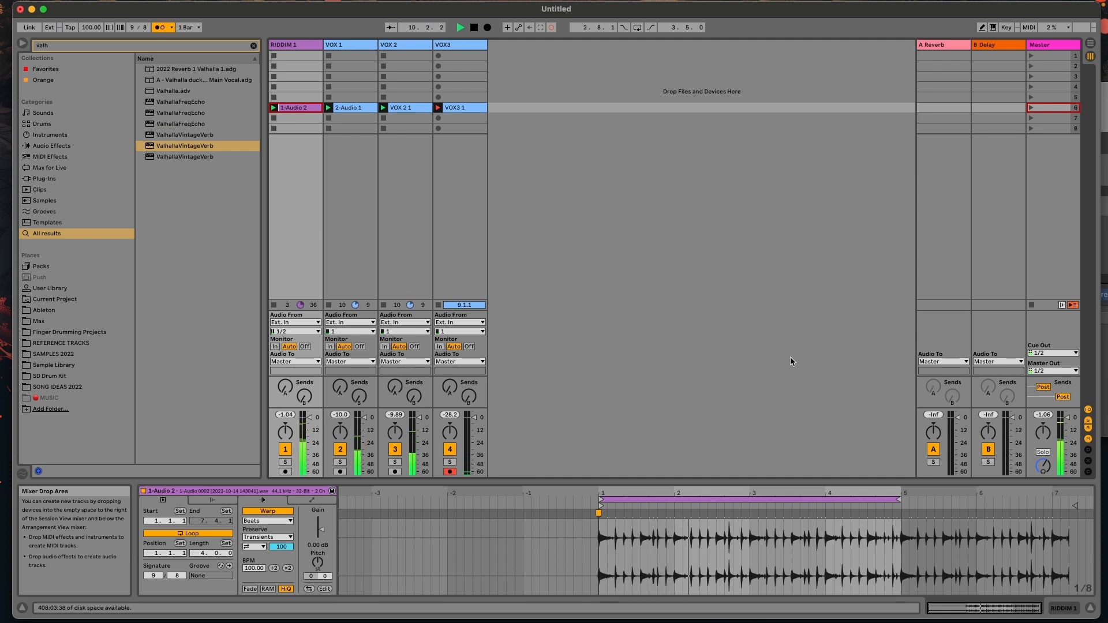
- Stop playback and arm VOX 2 for recording in place of VOX3
key("space")
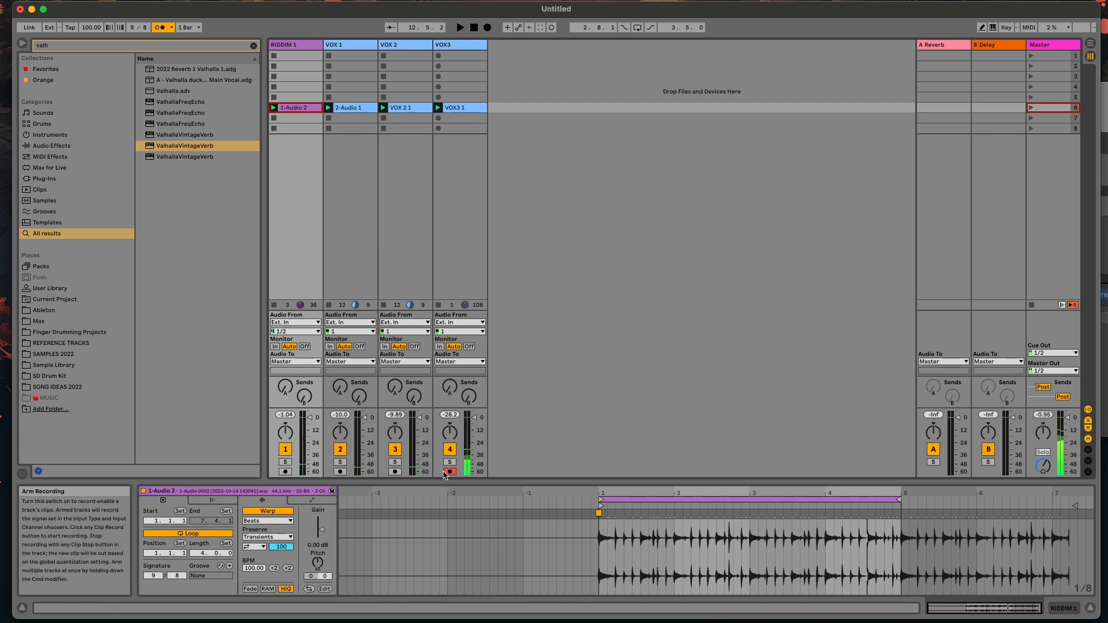
left_click(395, 472)
left_click(450, 472)
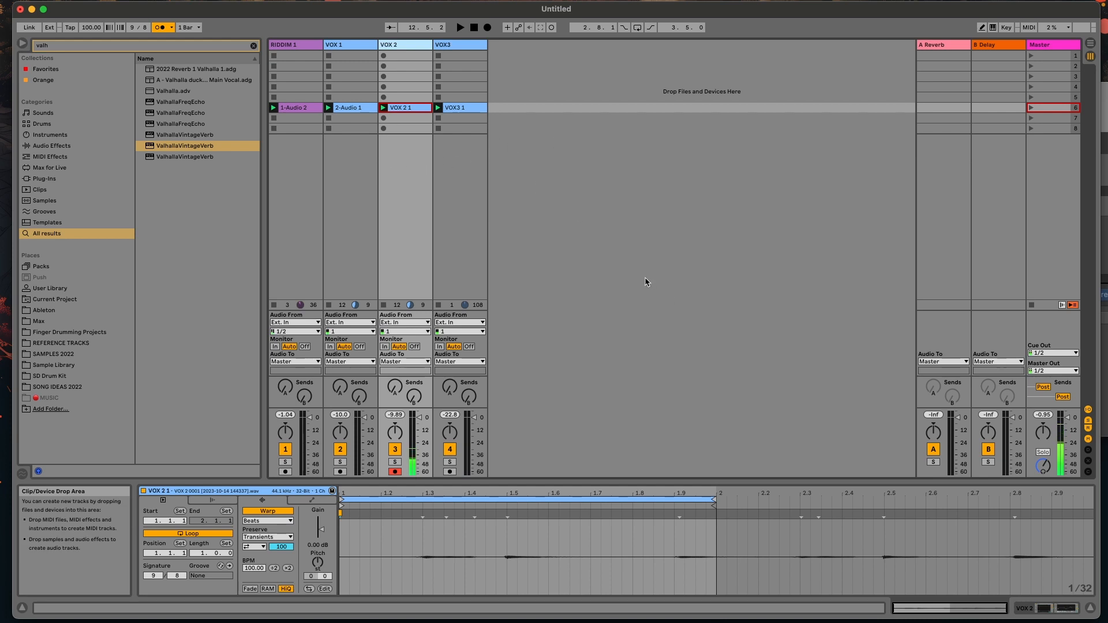
- Enlarge the clip view and examine the waveforms of the RIDDIM 1, VOX 1, VOX 2 and VOX3 clips
left_click(309, 46)
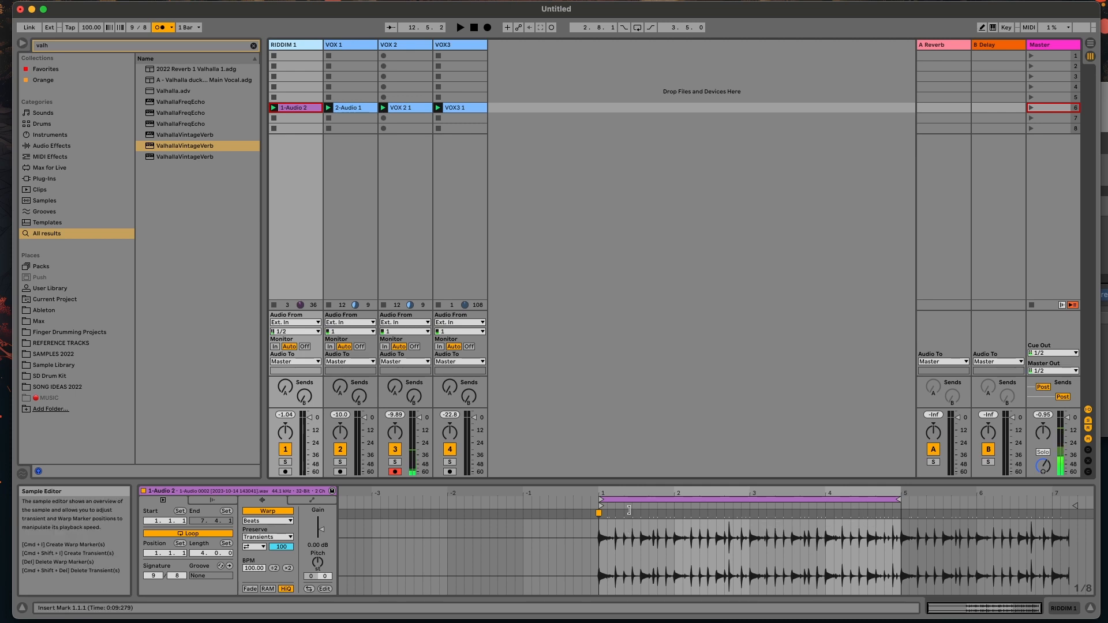
left_click_drag(652, 490, 657, 360)
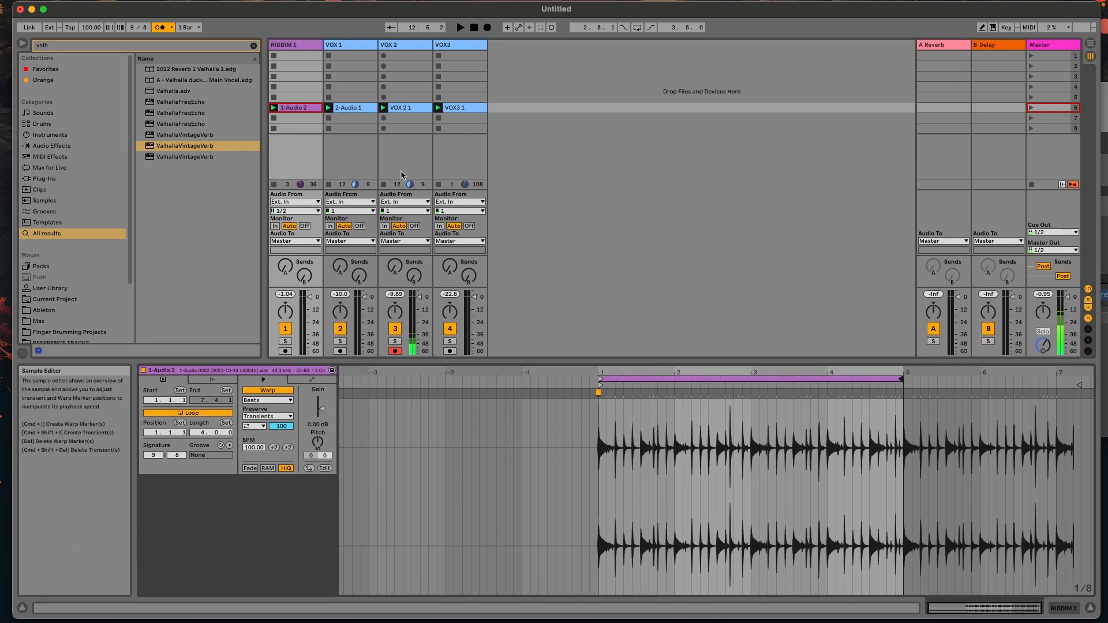
left_click(361, 108)
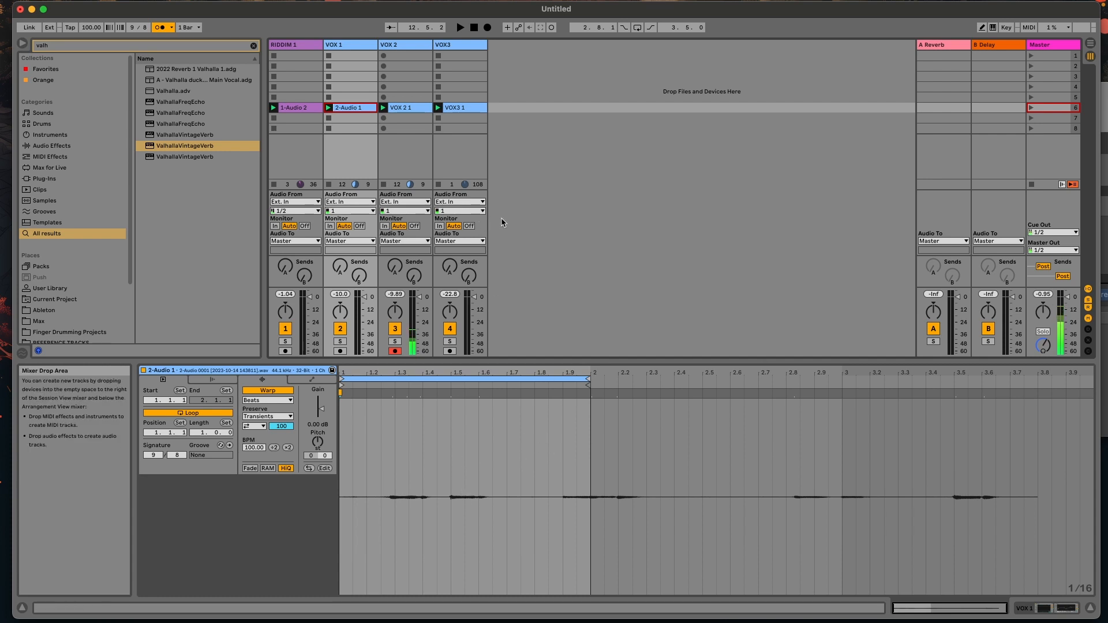
left_click(401, 109)
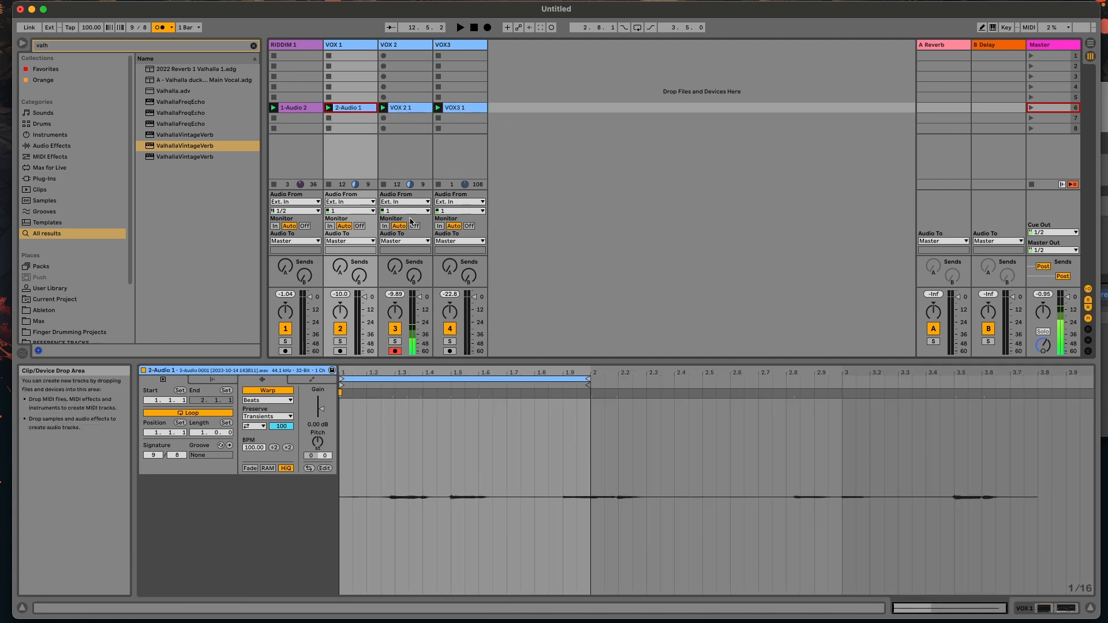
left_click(461, 109)
key("Left")
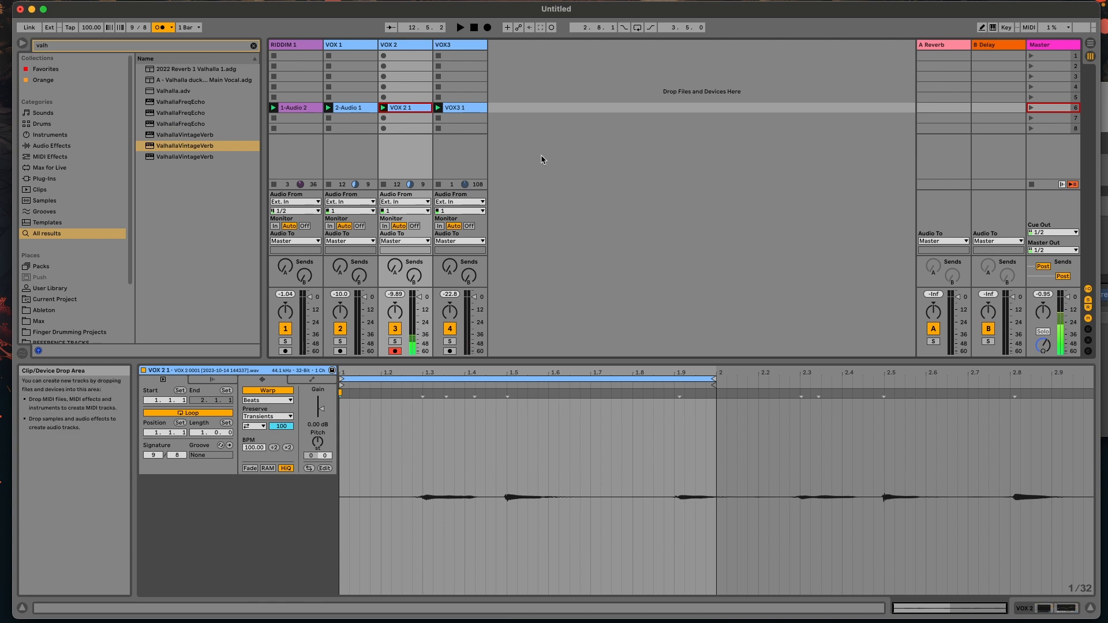
left_click(459, 112)
- Copy all four scene 6 clips into the Arrangement View, starting at bar 33
left_click(297, 109, "shift")
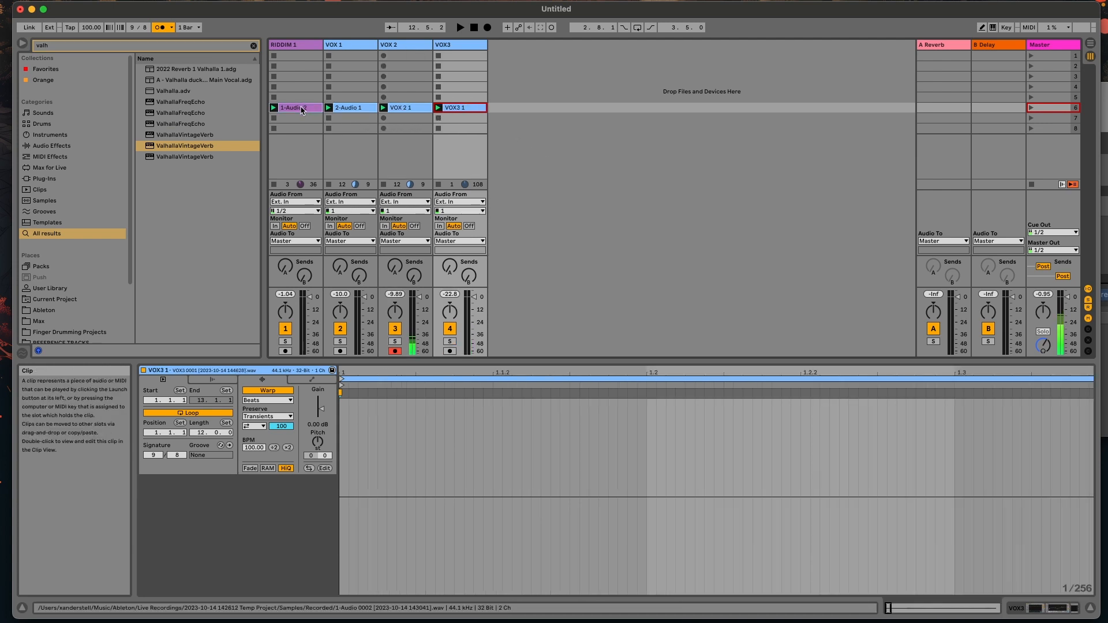
key("Tab")
mouse_move(408, 172)
left_mouse_down()
mouse_move(410, 144)
mouse_move(607, 121)
mouse_move(596, 120)
left_mouse_up()
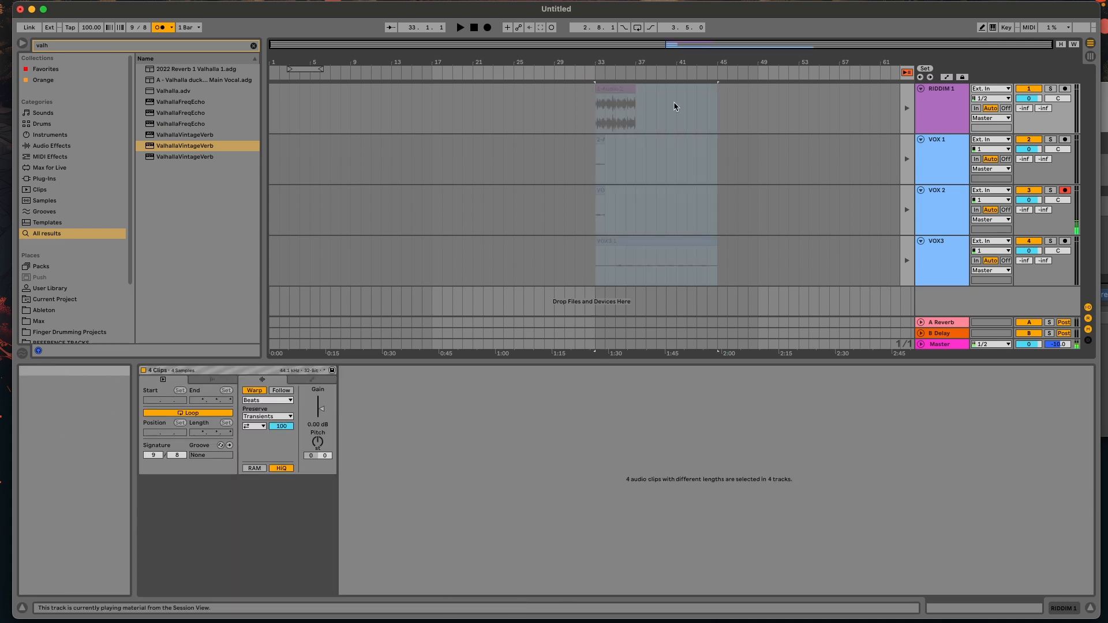
left_click(686, 151)
- Reactivate arrangement playback for all tracks and duplicate the RIDDIM 1 clip so the copy starts at bar 37
left_click_drag(669, 62, 495, 88)
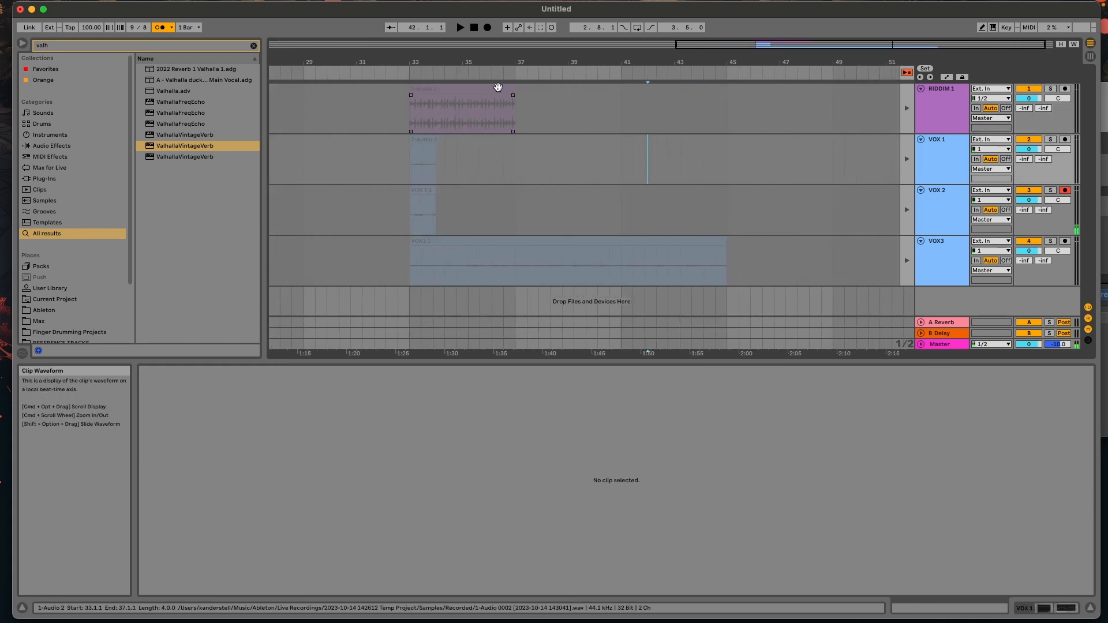
left_click(500, 119)
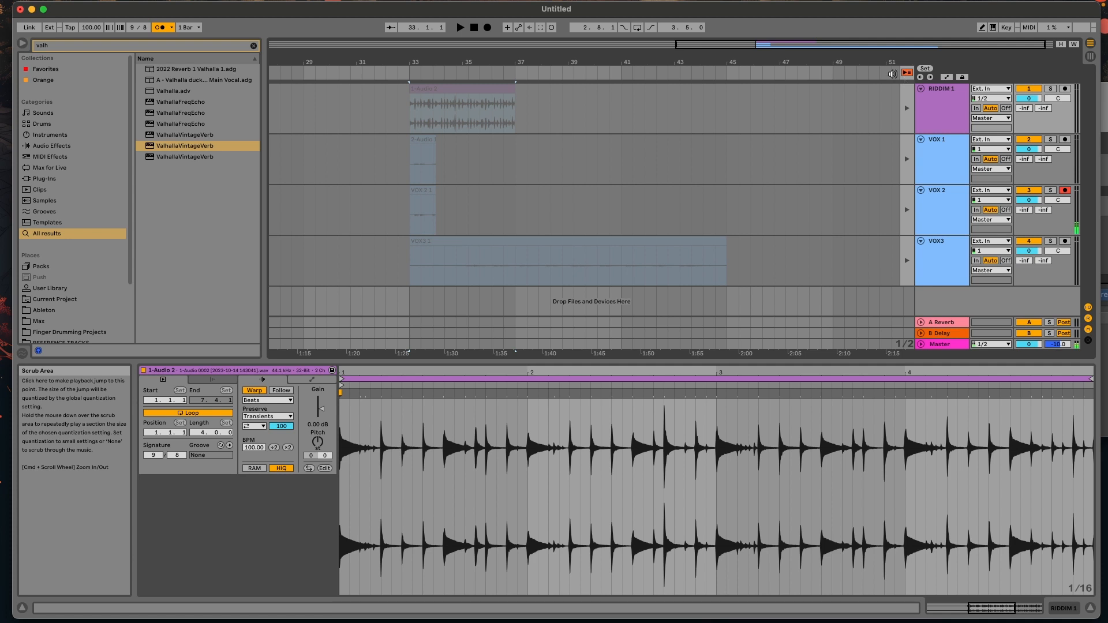
left_click(907, 73)
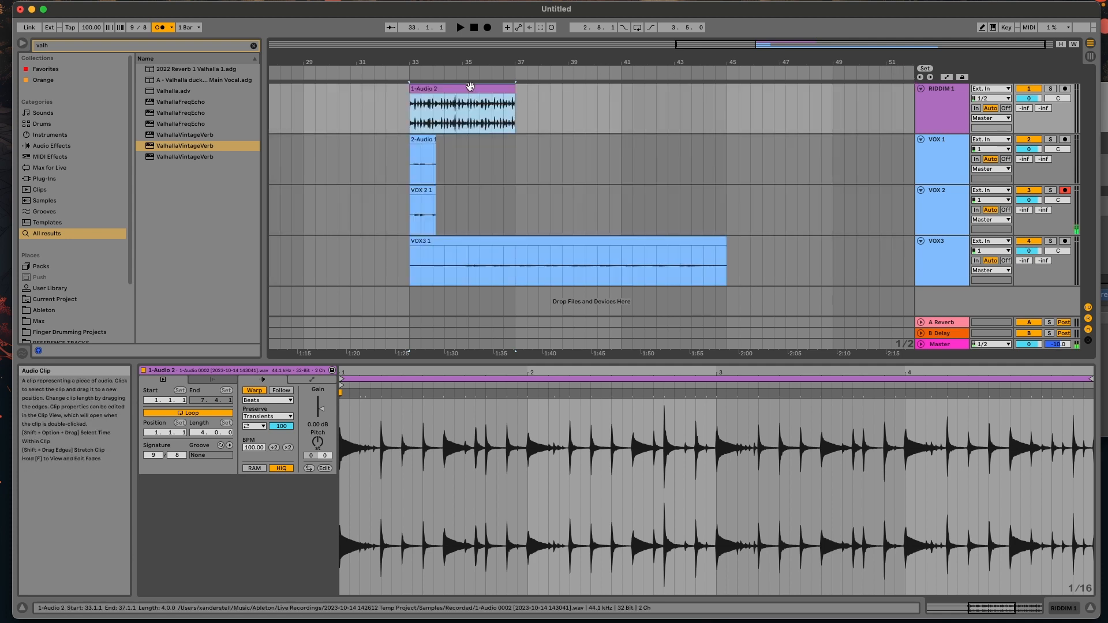
key("super+d")
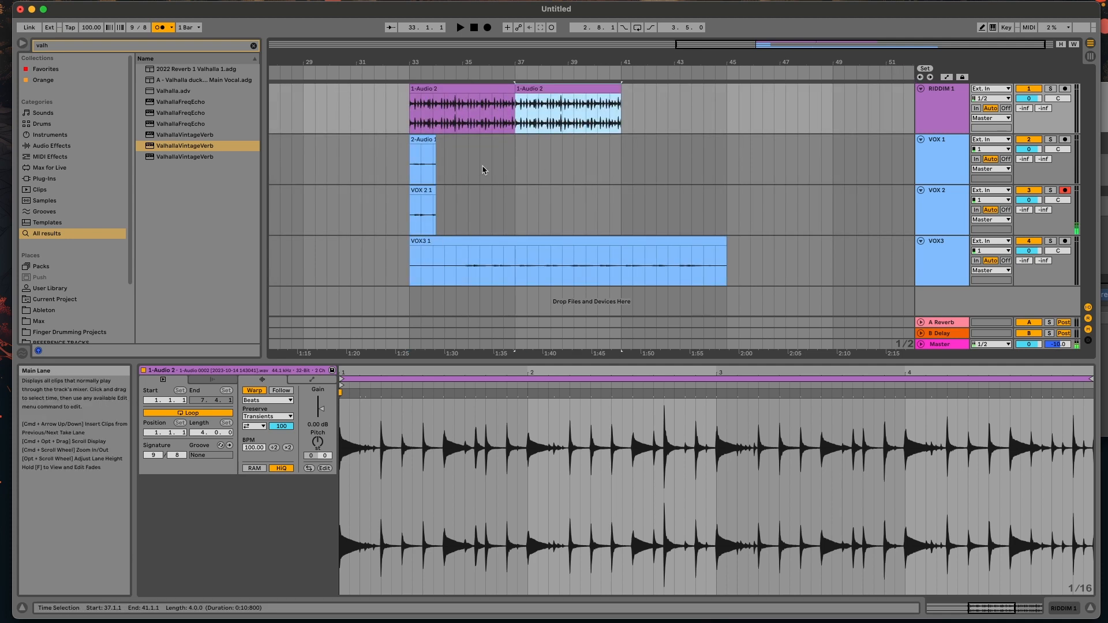
- Copy the VOX 1 clip and paste it twice along VOX 1, within bars 37 and 40, and once on VOX 2 at bar 36
left_click(443, 166)
left_click(413, 168)
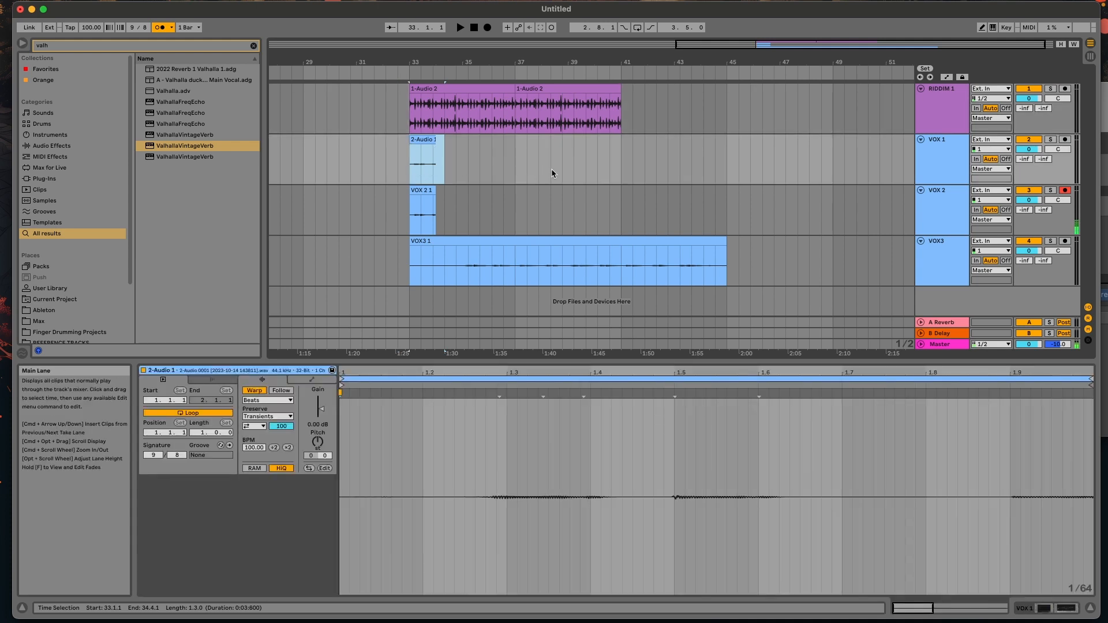
left_click(526, 173)
key("super+v")
left_click(597, 165)
key("super+v")
left_click(491, 211)
key("super+v")
- Select a section of the VOX3 clip starting at bar 37, solo the track, and play that section
left_click(548, 268)
left_click_drag(548, 268, 493, 268)
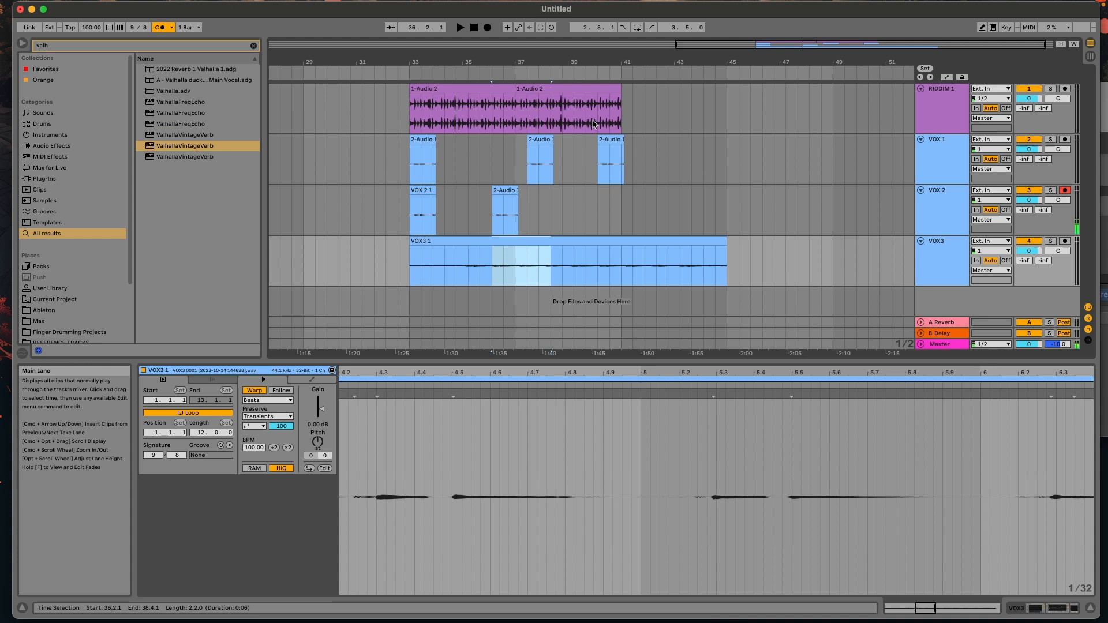
left_click_drag(631, 63, 631, 88)
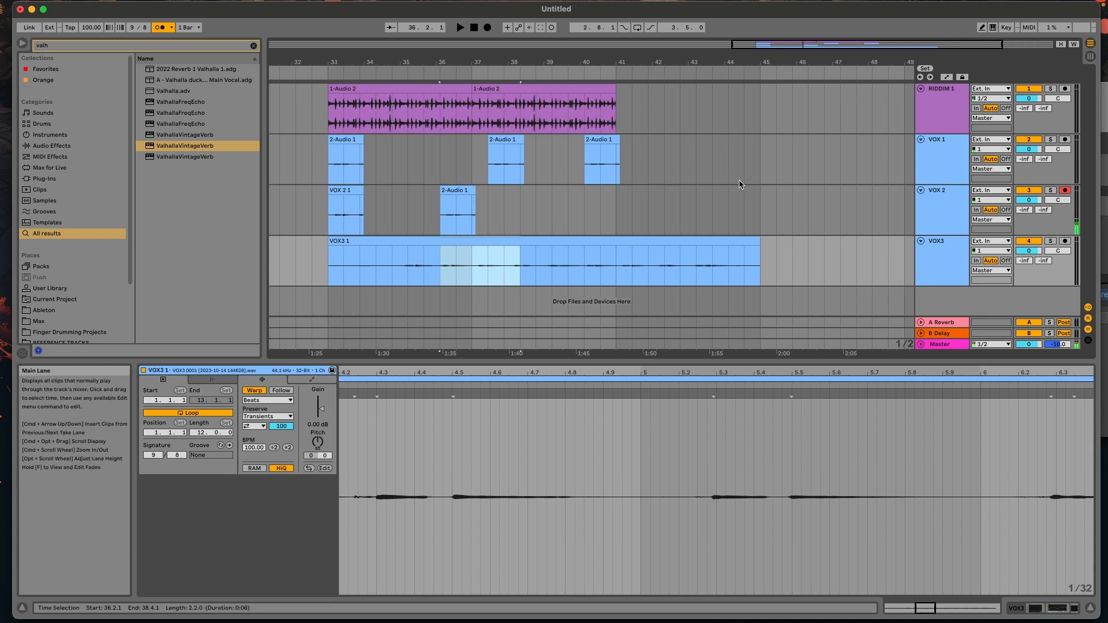
left_click(574, 251)
left_click(480, 268)
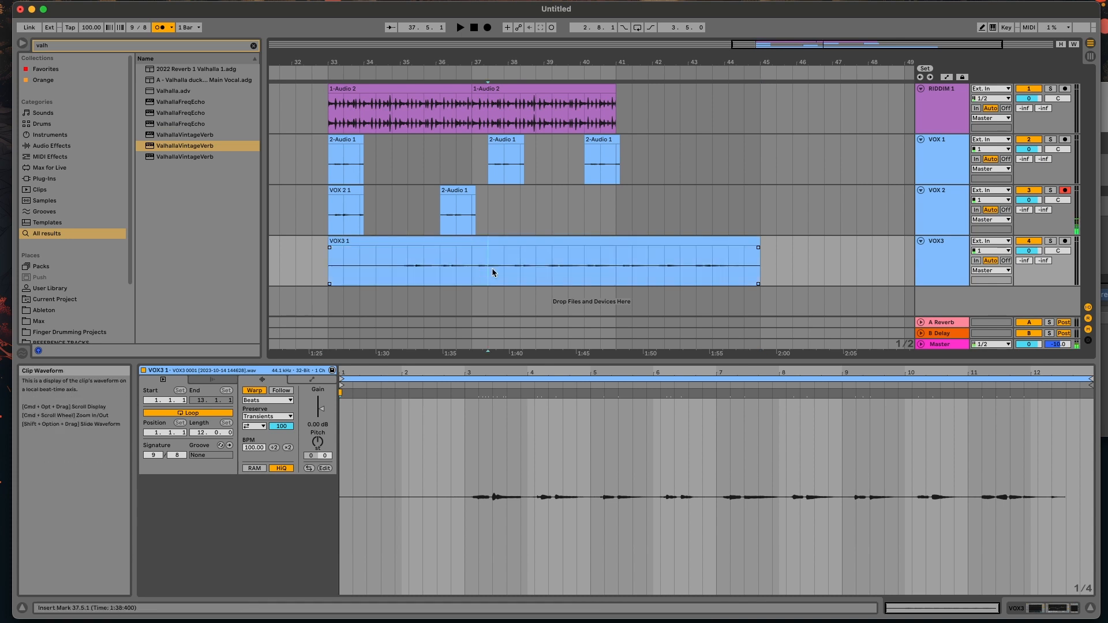
left_click_drag(472, 268, 520, 272)
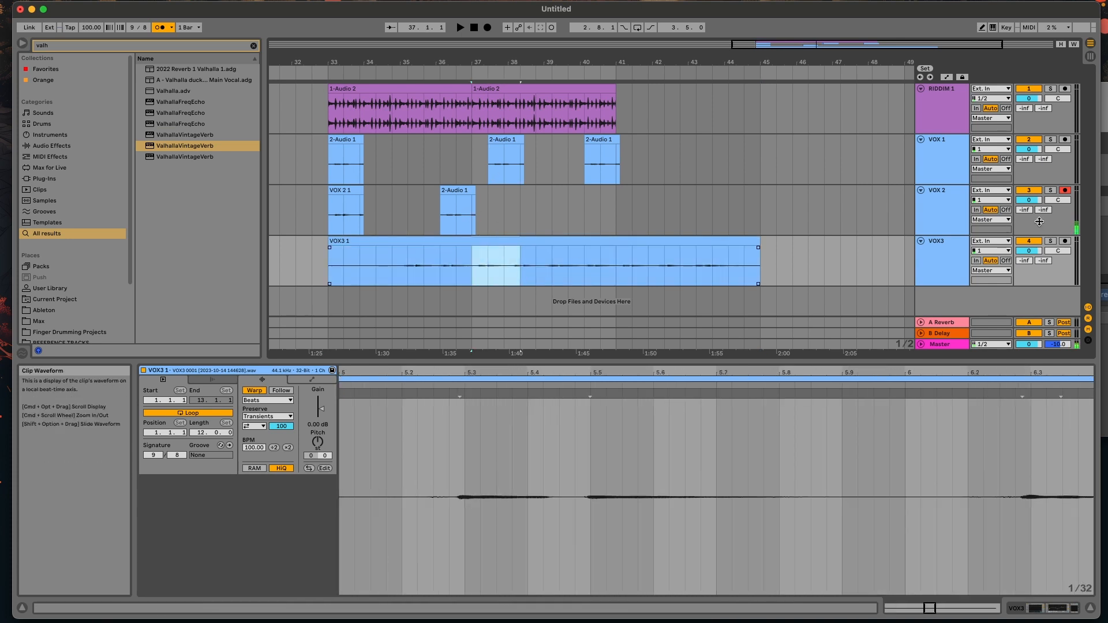
left_click(1051, 241)
key("space")
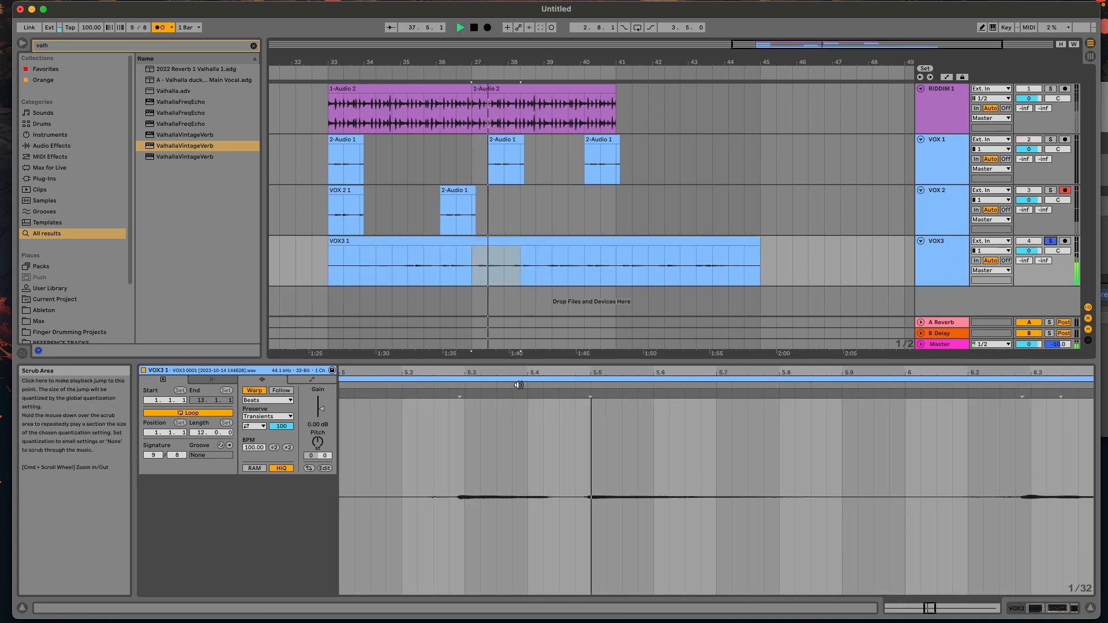
key("space")
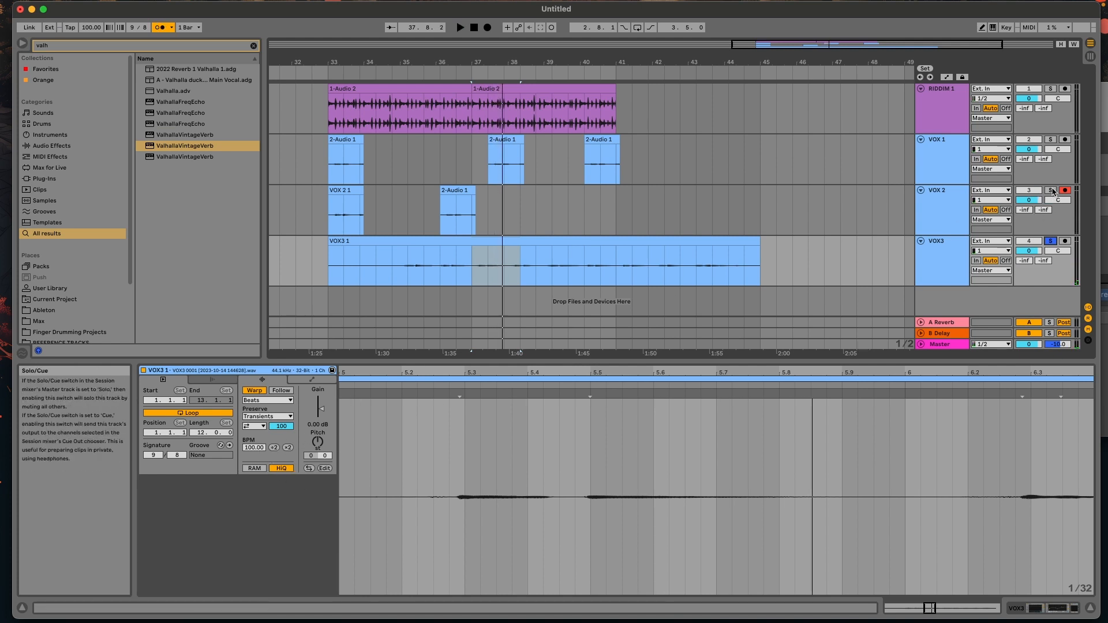
- Transpose the VOX3 arrangement clip by -12 semitones, audition it soloed and in the full mix, and stop playback
left_click(314, 457)
key("space")
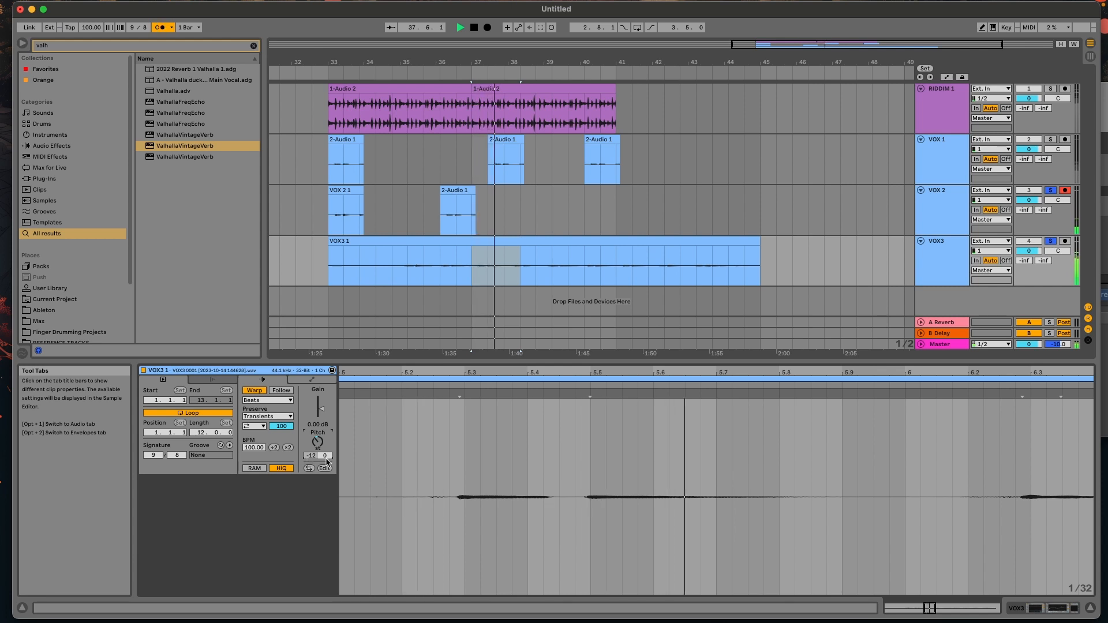
left_click(1054, 243)
left_click(1054, 243)
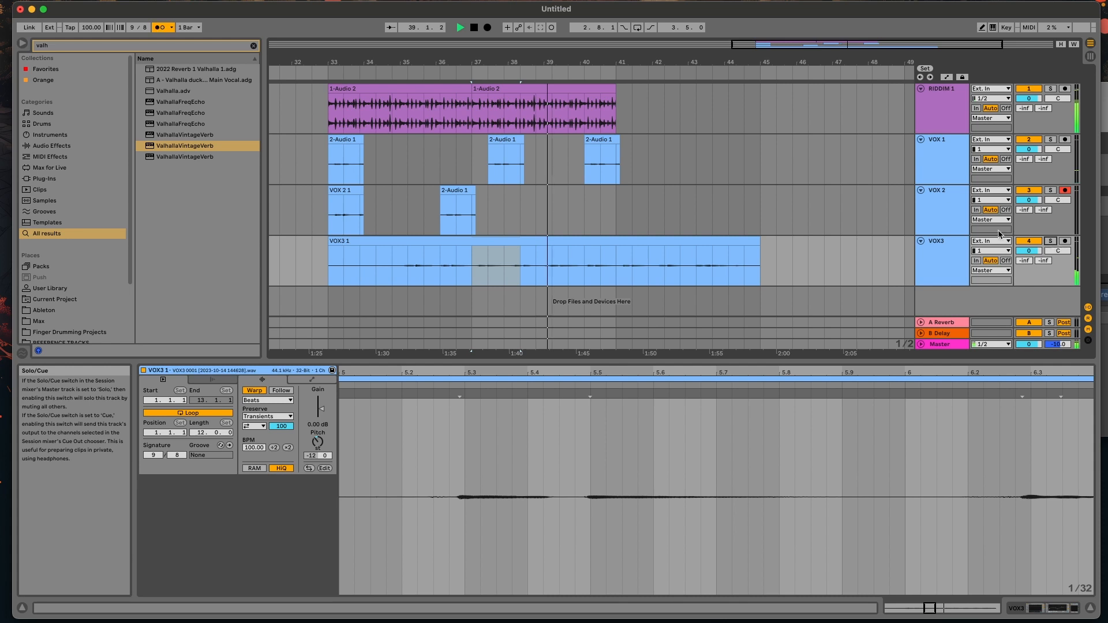
left_click(588, 200)
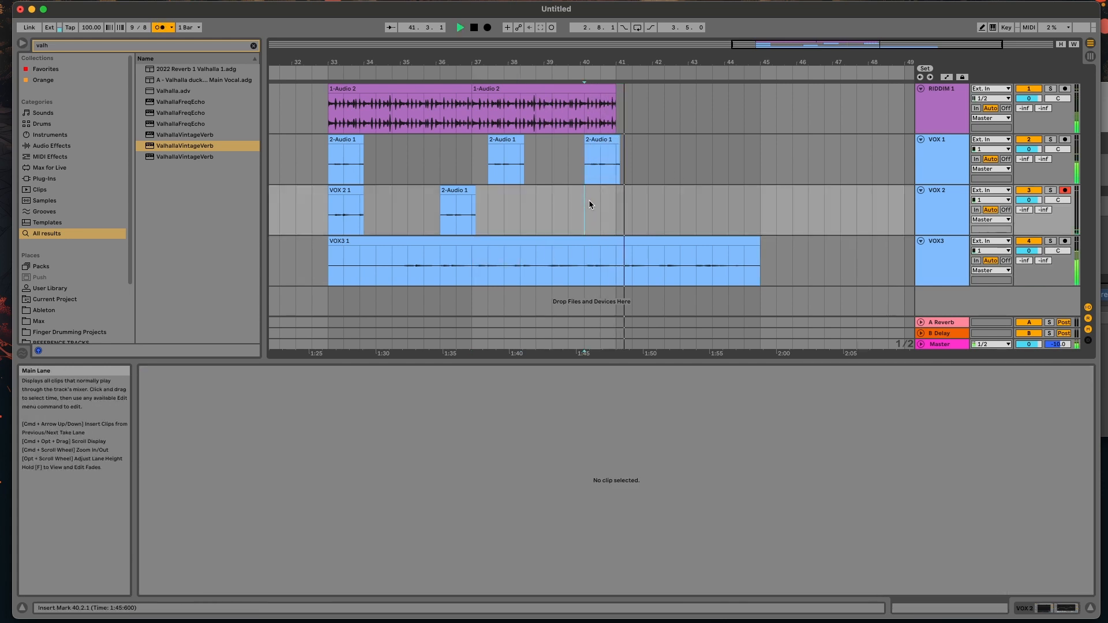
key("space")
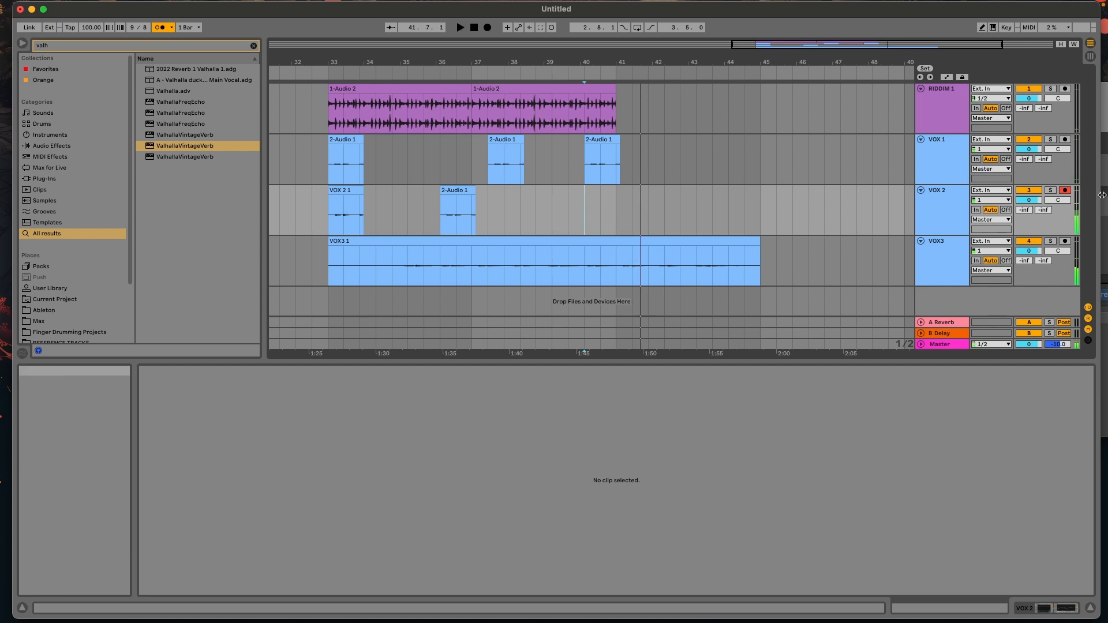
- Return to the Session View, shrink the clip view, and look through the four scene 6 clips
key("Tab")
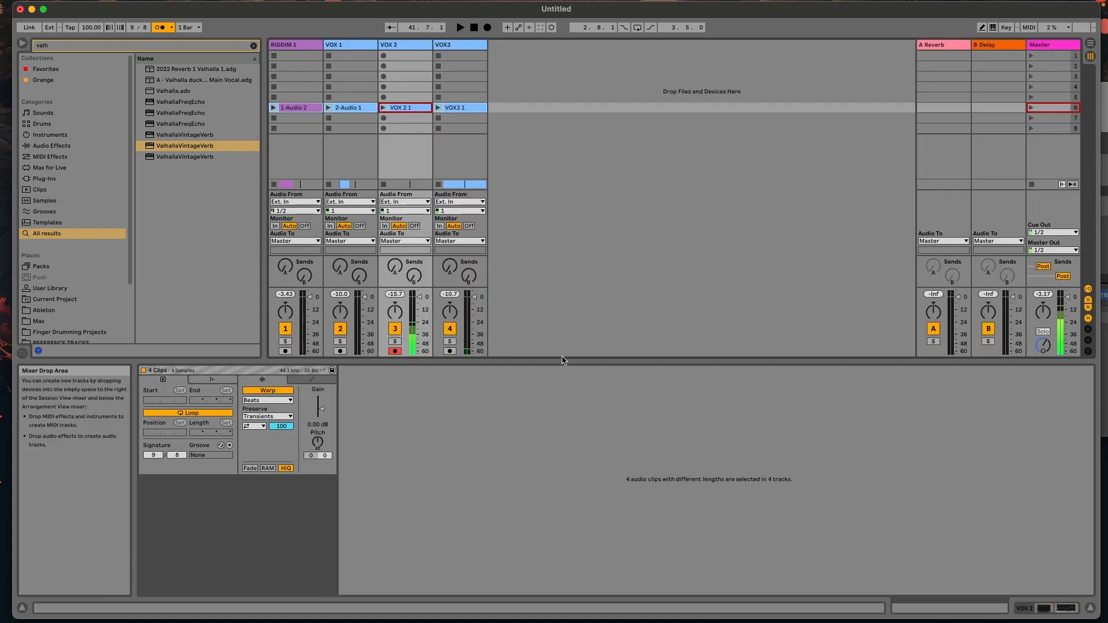
left_click_drag(543, 362, 543, 473)
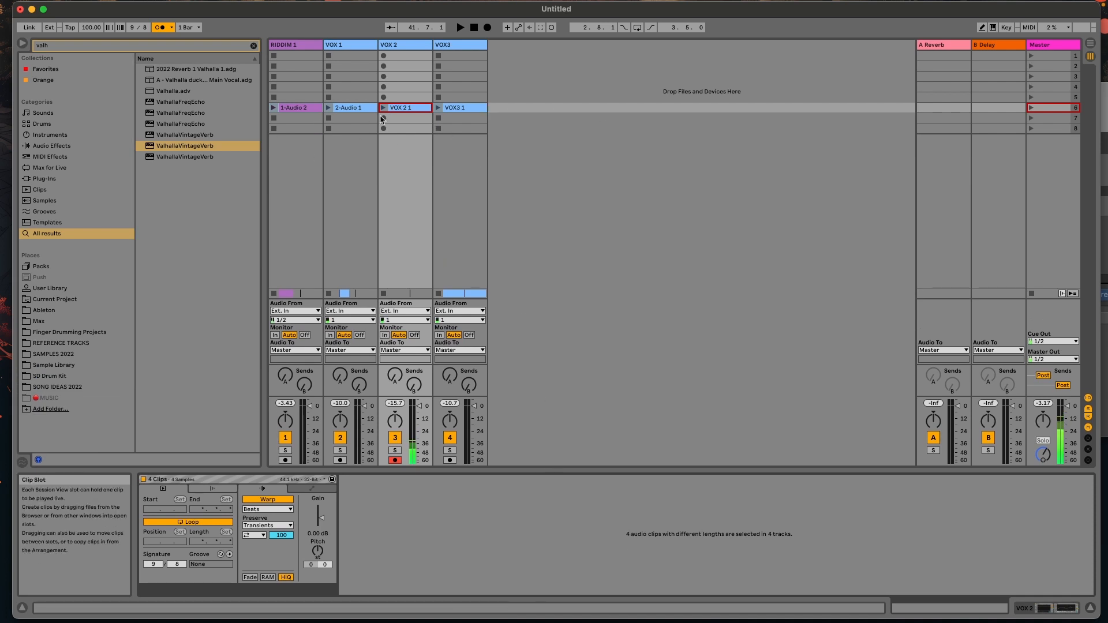
left_click(452, 108)
left_click(406, 109)
left_click(349, 109)
left_click(299, 111)
left_click(474, 108)
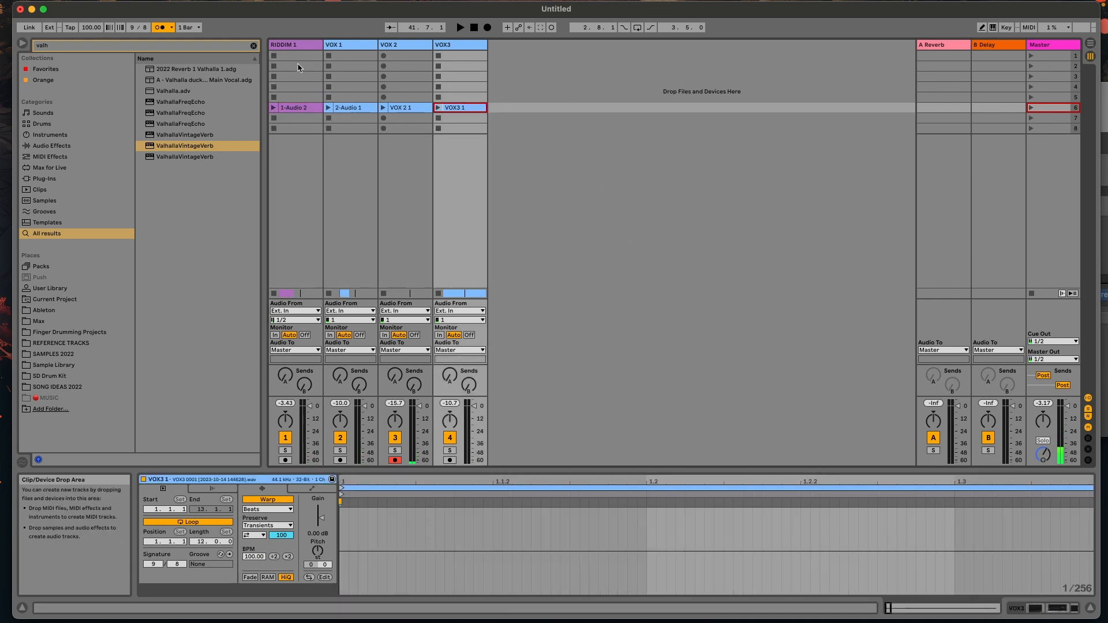
- Clear the browser search and switch to GarageBand
left_click(254, 45)
key("super+Tab")
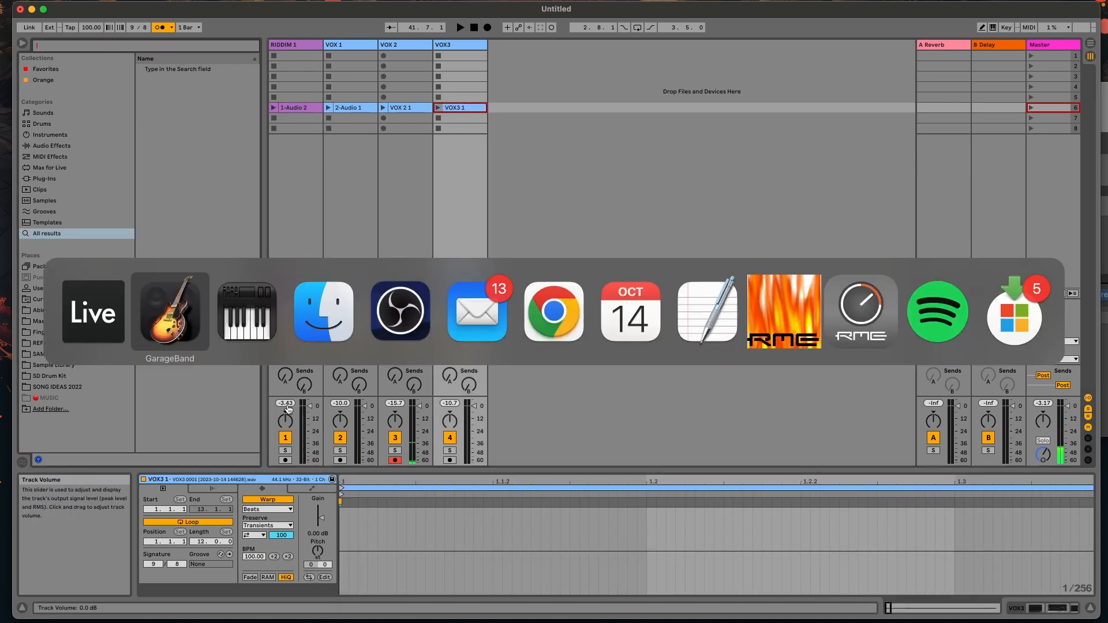